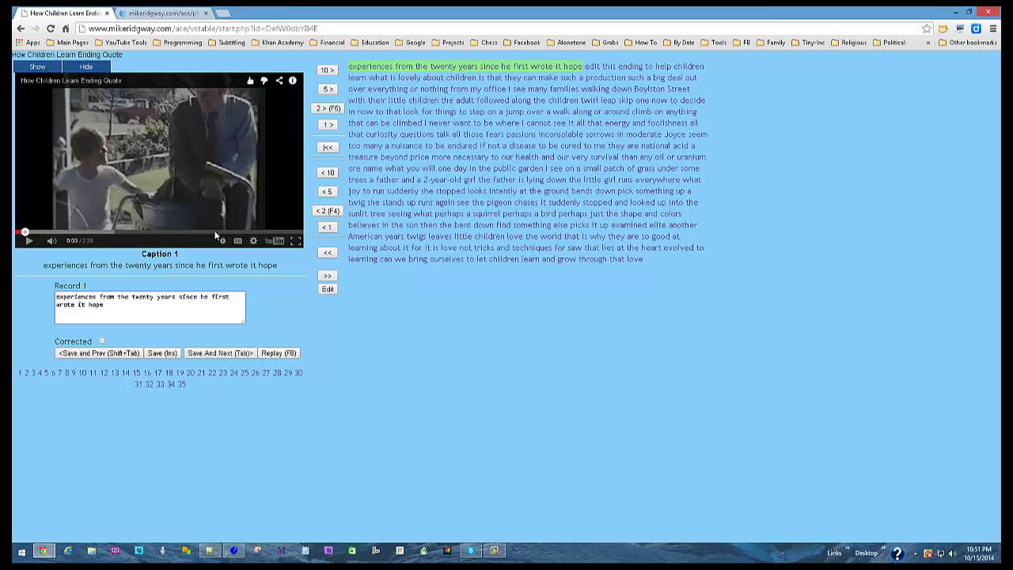
Step: Turn on the video's captions, and save caption 1 as corrected with "hope" changed to "holt"
{"action": "left_click", "coordinate": [235, 241]}
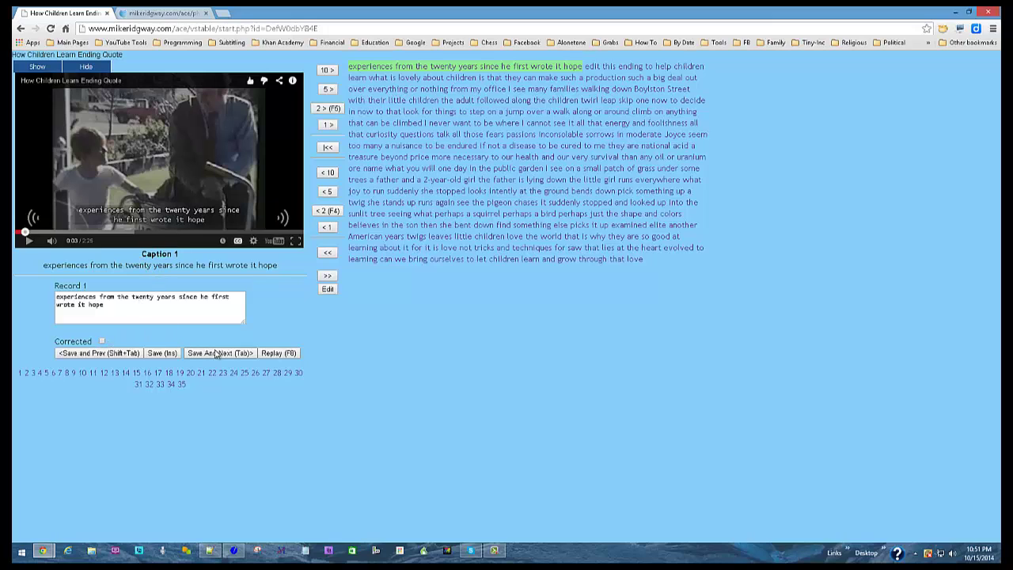
{"action": "left_click", "coordinate": [269, 354]}
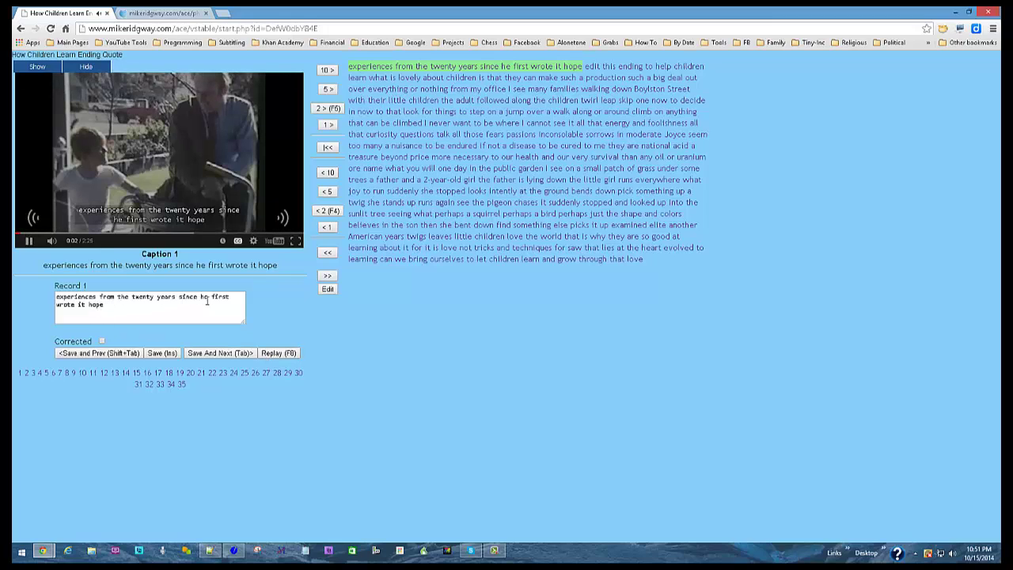
{"action": "left_click", "coordinate": [123, 305]}
{"action": "key", "text": "shift+Left"}
{"action": "key", "text": "shift+Left"}
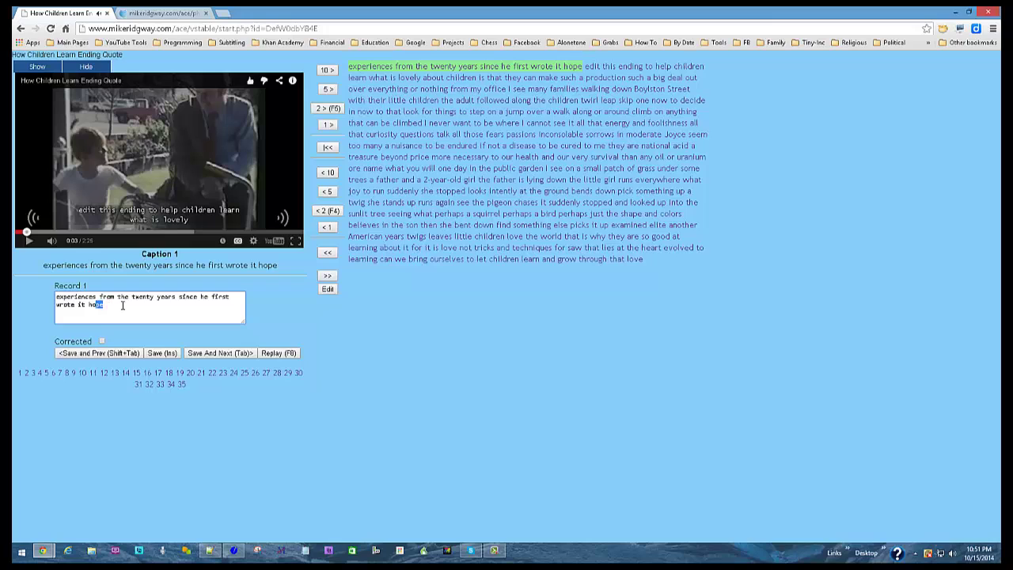
{"action": "type", "text": "lt"}
{"action": "left_click", "coordinate": [101, 341]}
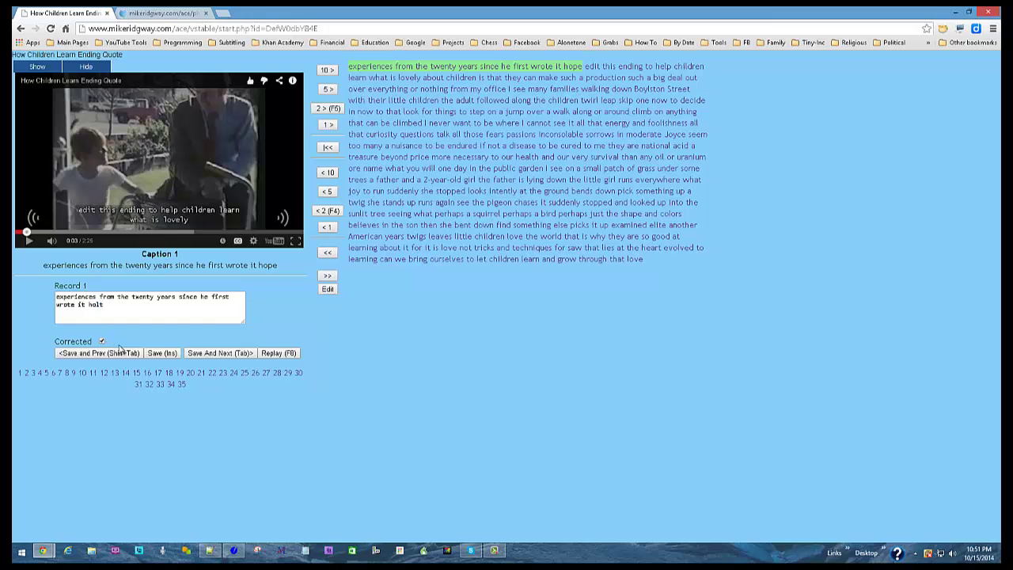
{"action": "left_click", "coordinate": [239, 355]}
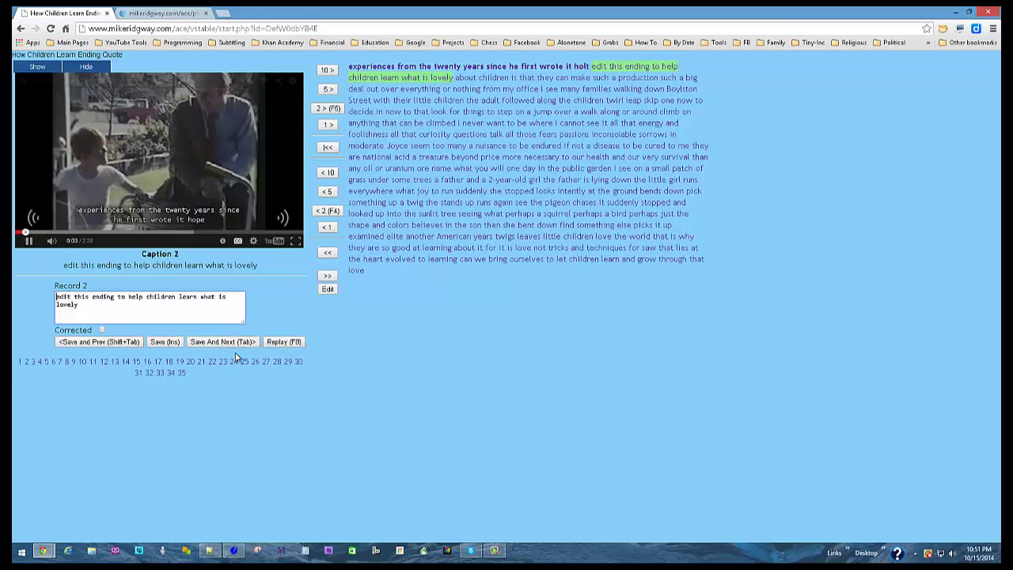
Step: In caption 2, replace "edit" with "added" and "help" with "how", and save it as corrected
{"action": "double_click", "coordinate": [64, 296]}
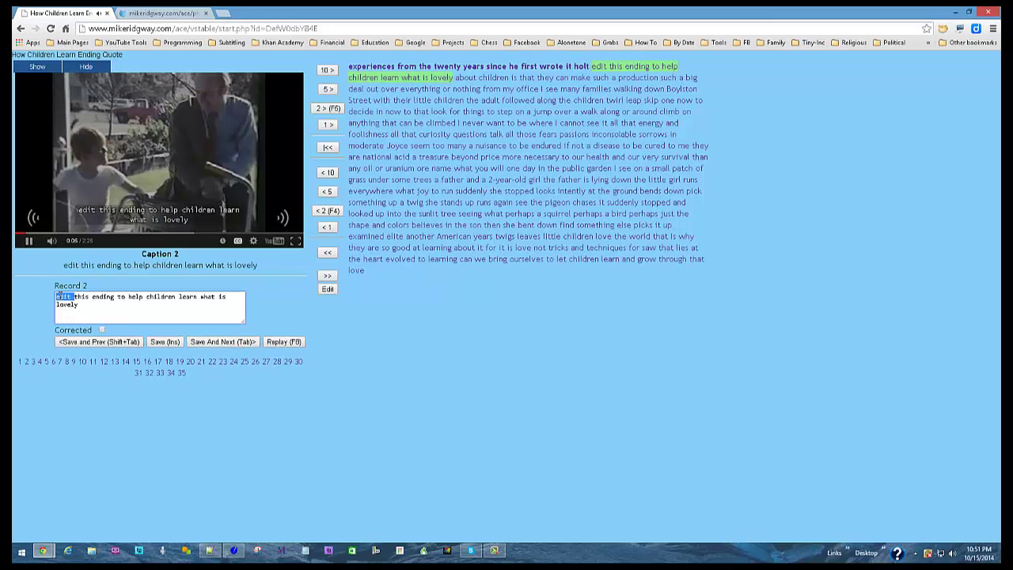
{"action": "type", "text": "added"}
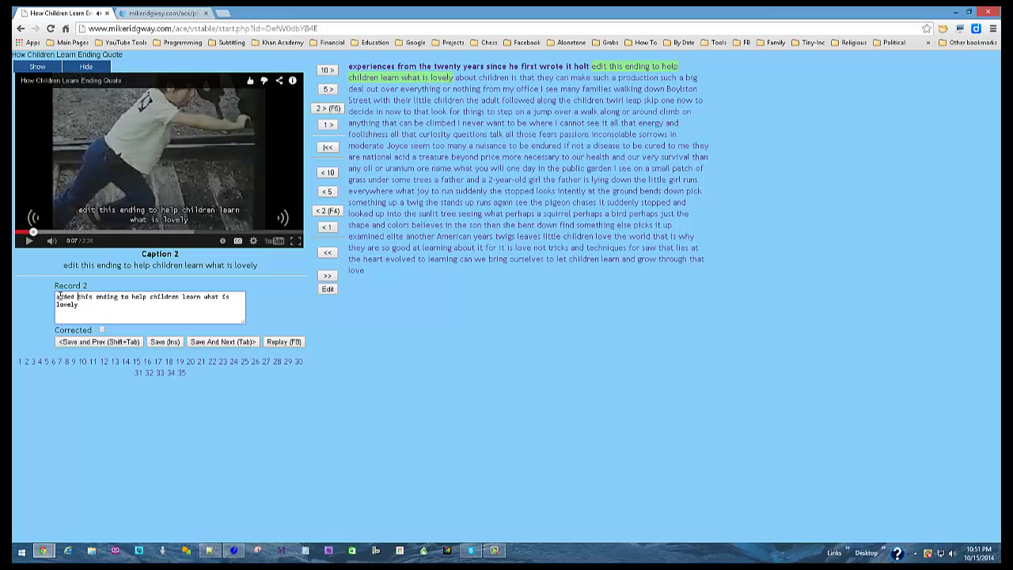
{"action": "double_click", "coordinate": [139, 295]}
{"action": "type", "text": "how"}
{"action": "left_click", "coordinate": [101, 329]}
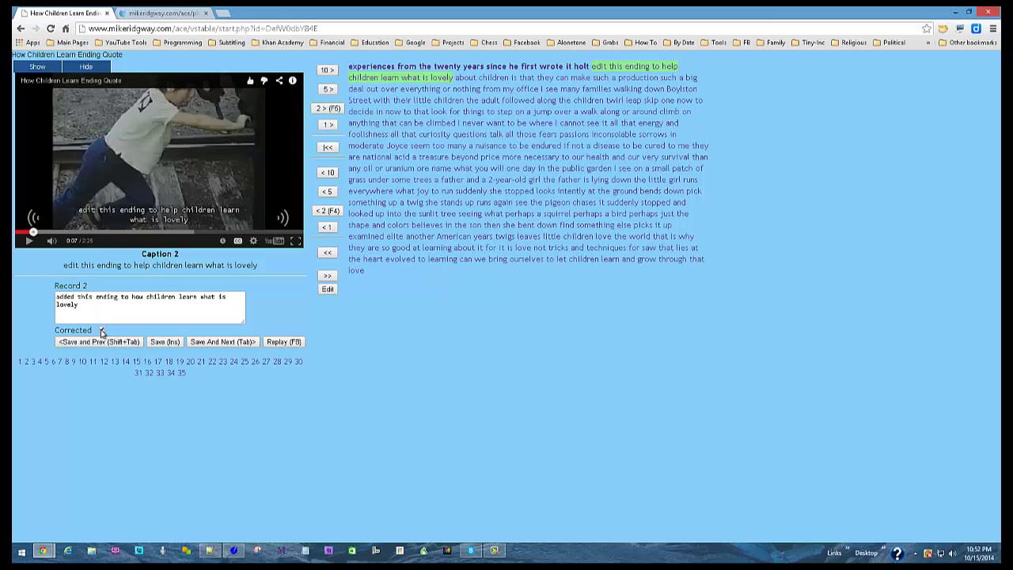
{"action": "left_click", "coordinate": [224, 341]}
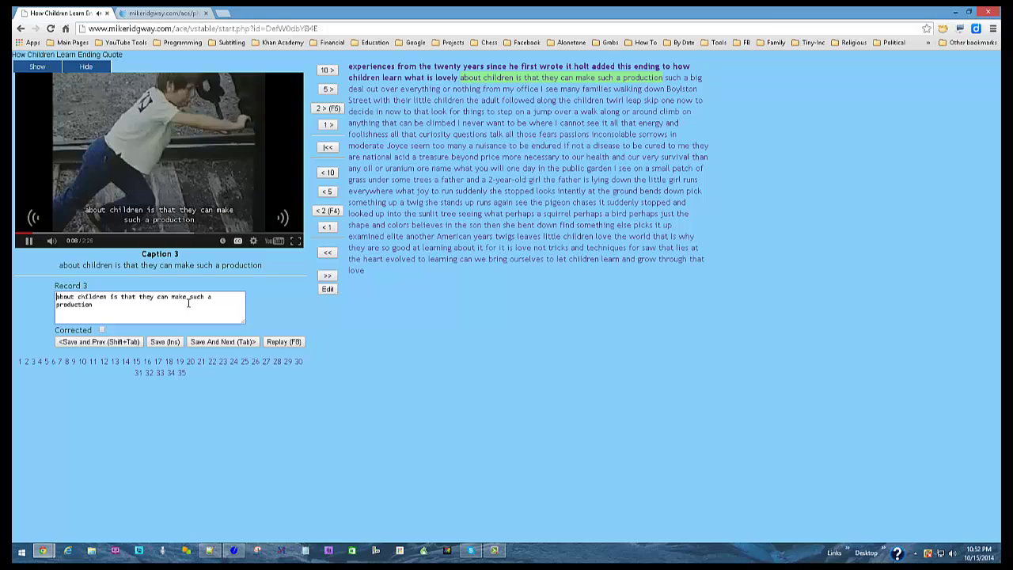
Step: Save caption 3 as corrected without edits, and caption 4 as corrected with "over" changed to "of"
{"action": "left_click", "coordinate": [101, 329]}
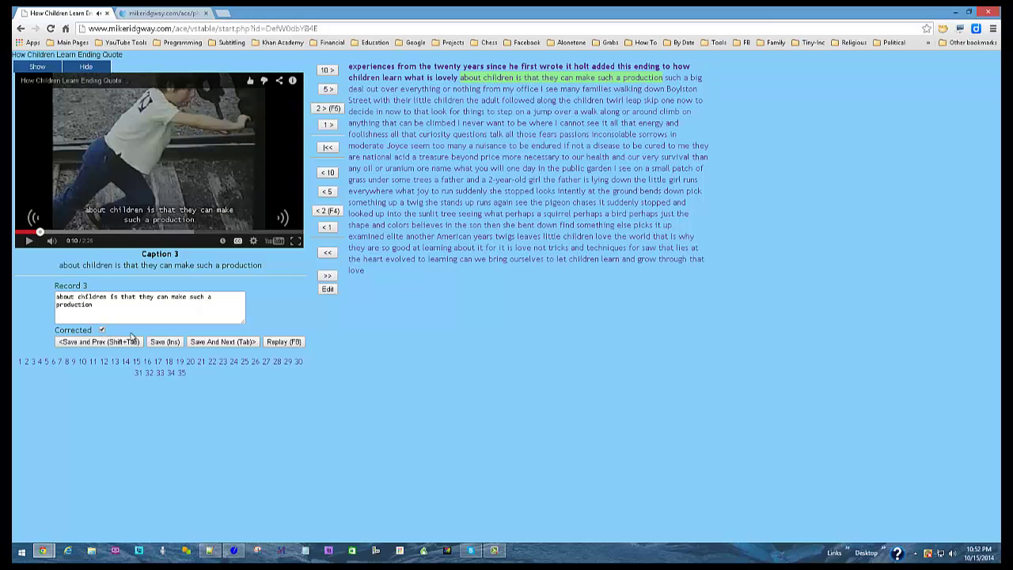
{"action": "left_click", "coordinate": [215, 344]}
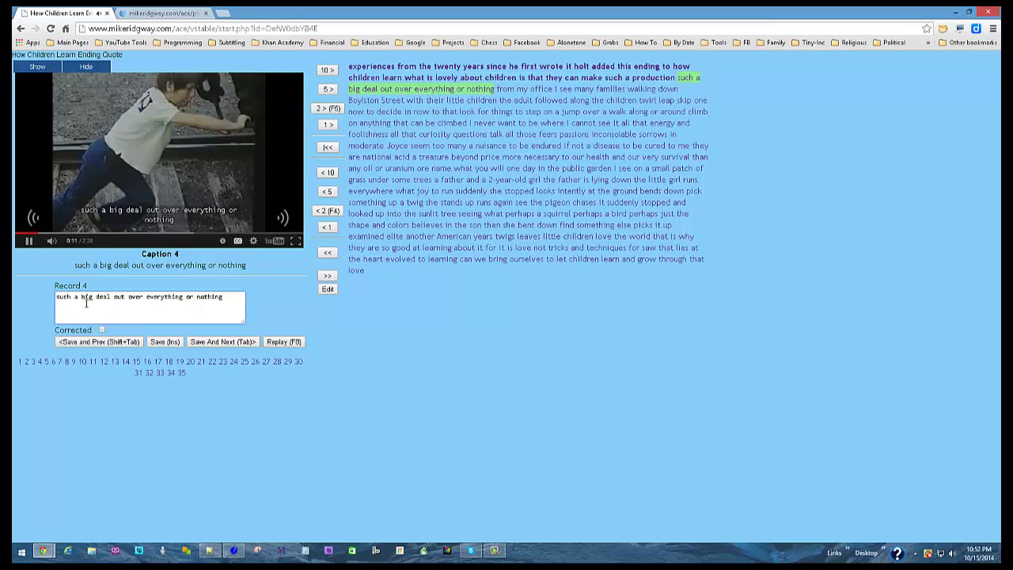
{"action": "left_click_drag", "start_coordinate": [130, 300], "coordinate": [139, 301]}
{"action": "type", "text": "of"}
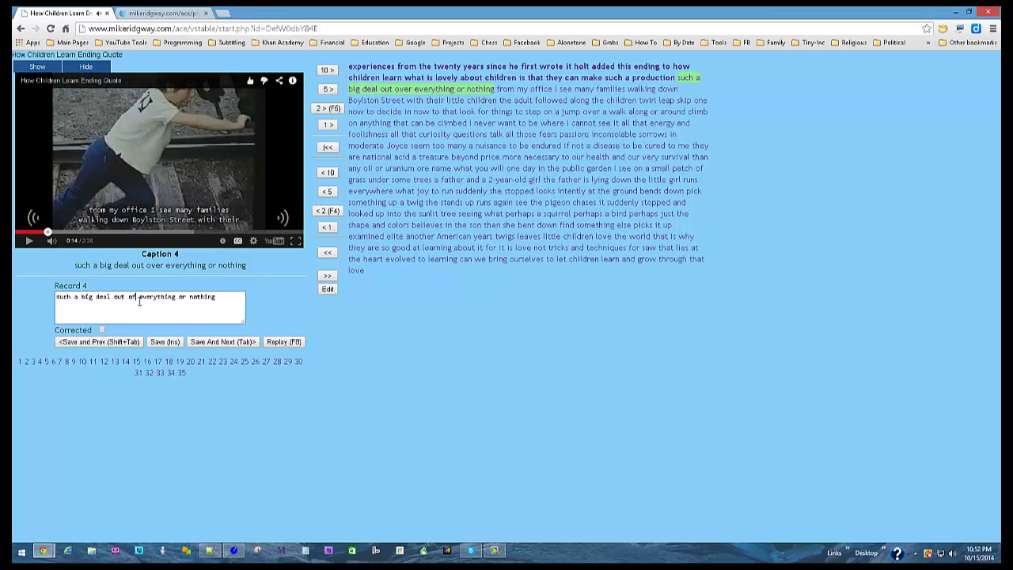
{"action": "left_click", "coordinate": [102, 329]}
{"action": "left_click", "coordinate": [194, 342]}
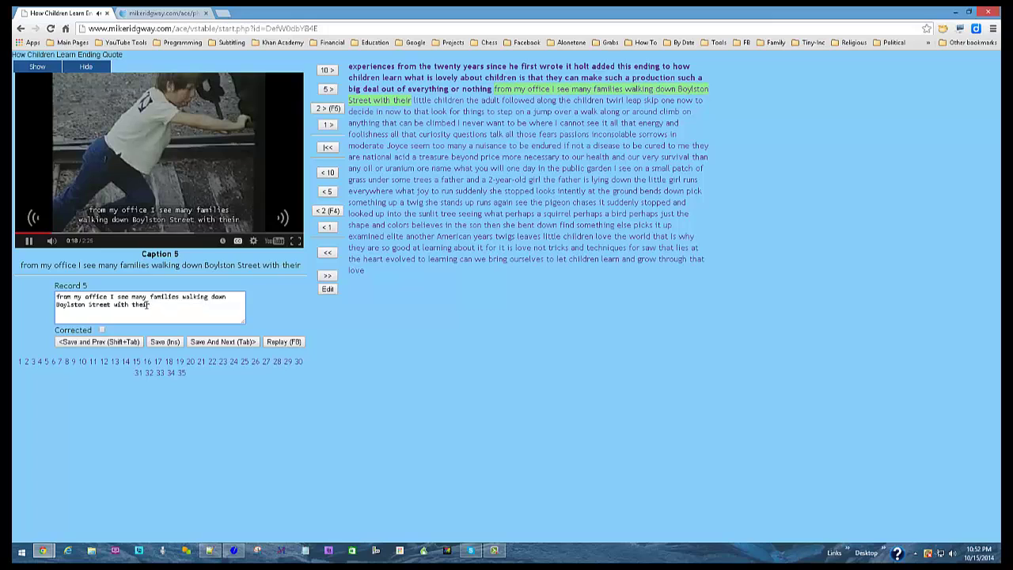
Step: Mark captions 5 and 6 as corrected and save each without text edits
{"action": "left_click", "coordinate": [101, 330]}
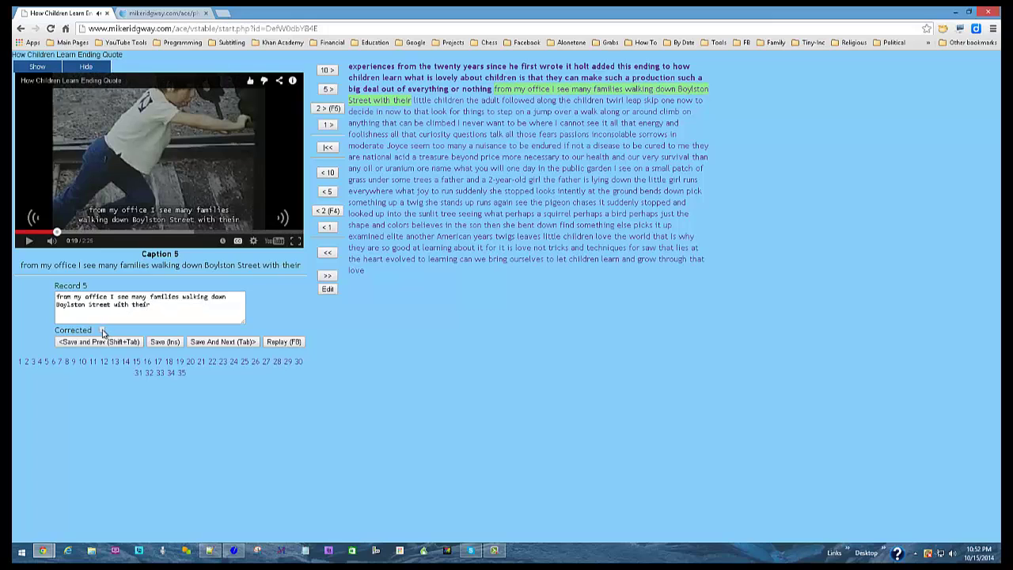
{"action": "left_click", "coordinate": [209, 343]}
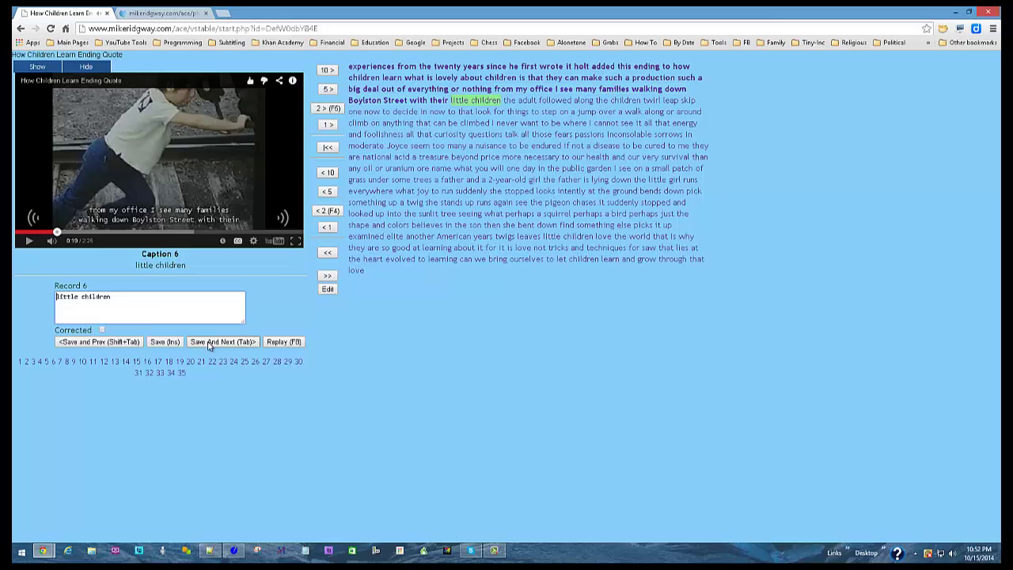
{"action": "left_click", "coordinate": [102, 329]}
{"action": "left_click", "coordinate": [191, 342]}
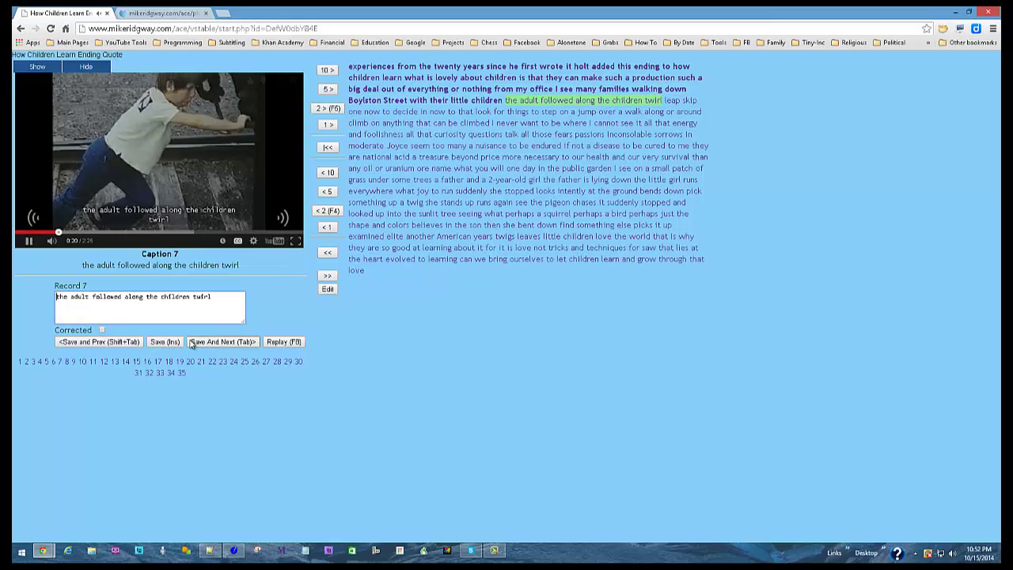
Step: Change caption 7 to "the adults plod along the children twirl" and save it as corrected
{"action": "left_click", "coordinate": [88, 297]}
{"action": "type", "text": "s"}
{"action": "key", "text": "ctrl+Delete"}
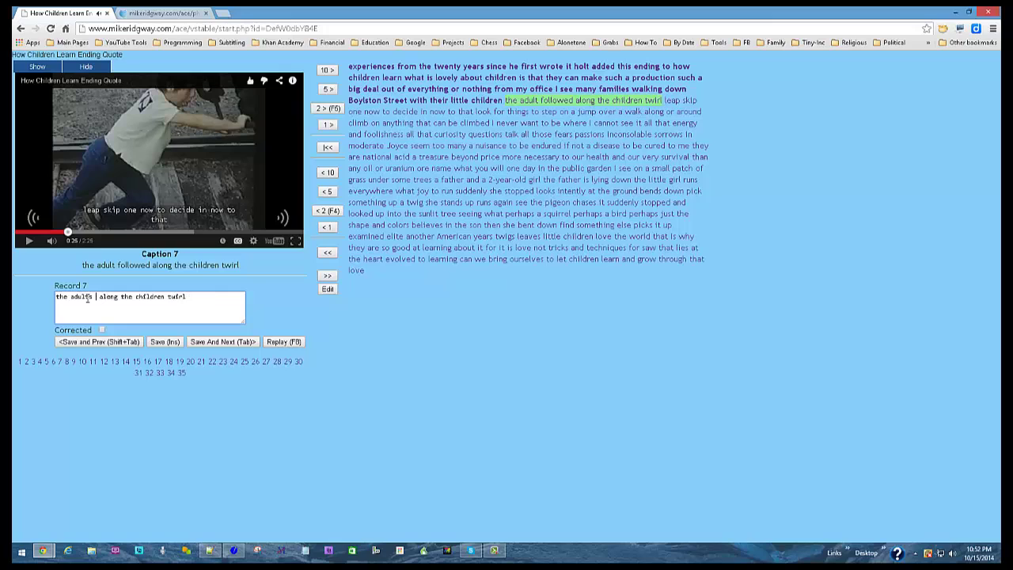
{"action": "type", "text": "plod"}
{"action": "left_click", "coordinate": [101, 330]}
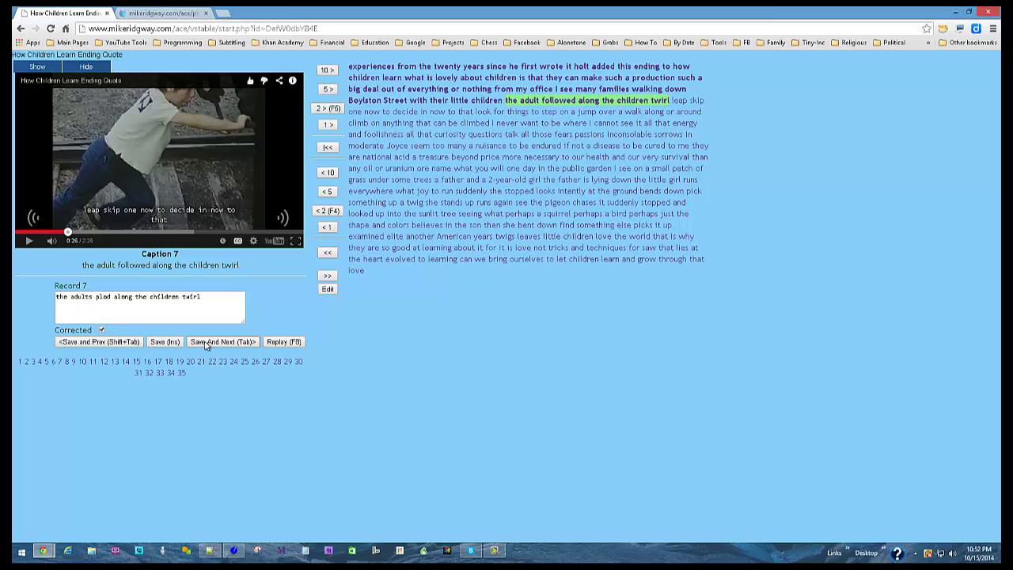
{"action": "left_click", "coordinate": [206, 344]}
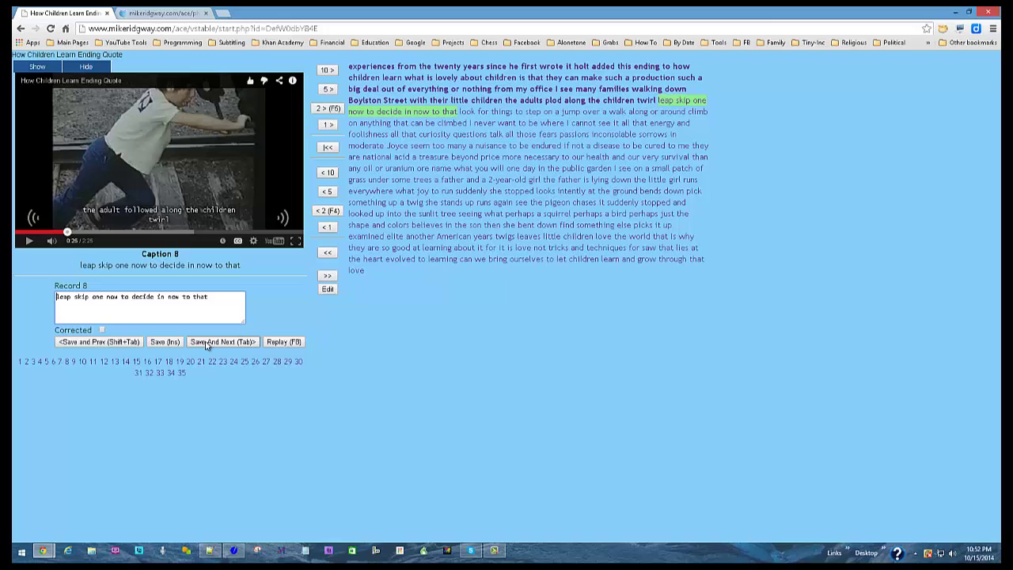
Step: Change caption 8 to "leap skip run now to this side and now to that" and save it as corrected
{"action": "double_click", "coordinate": [95, 297]}
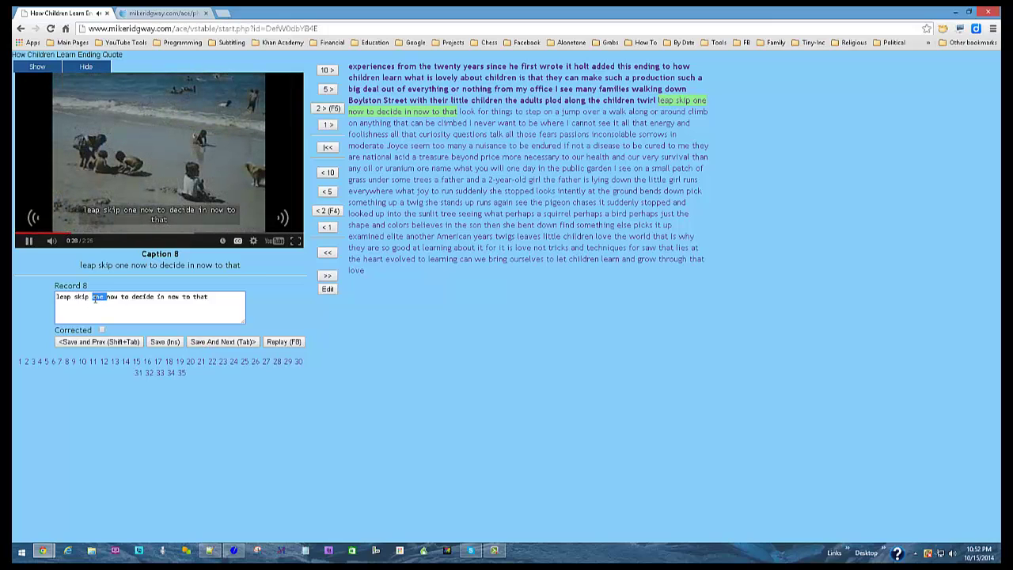
{"action": "type", "text": "run now "}
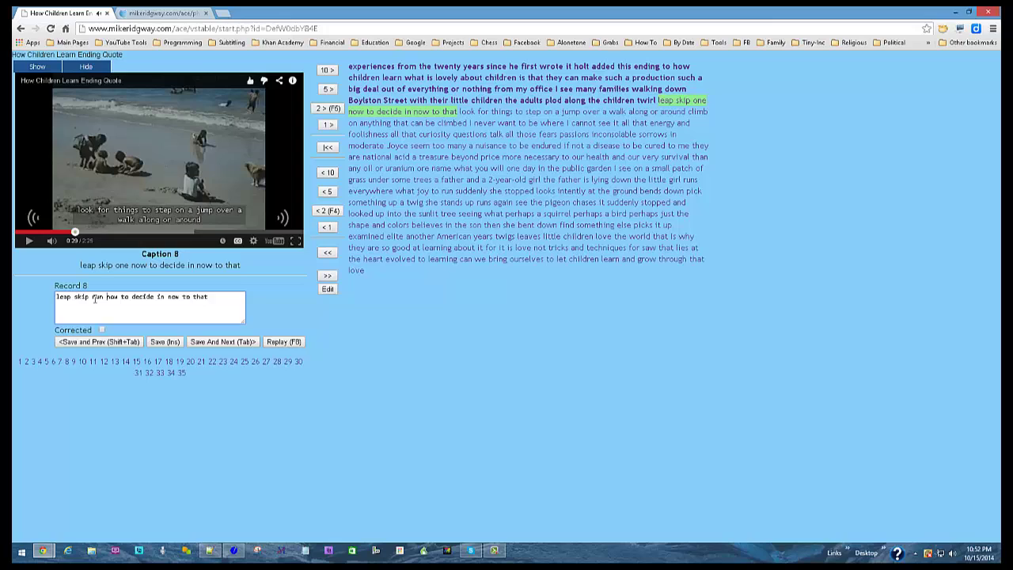
{"action": "type", "text": "to this side"}
{"action": "key", "text": "Delete"}
{"action": "key", "text": "Delete"}
{"action": "key", "text": "Delete"}
{"action": "key", "text": "Delete"}
{"action": "key", "text": "Delete"}
{"action": "key", "text": "Delete"}
{"action": "key", "text": "Delete"}
{"action": "key", "text": "Delete"}
{"action": "key", "text": "Delete"}
{"action": "type", "text": "and"}
{"action": "left_click", "coordinate": [102, 329]}
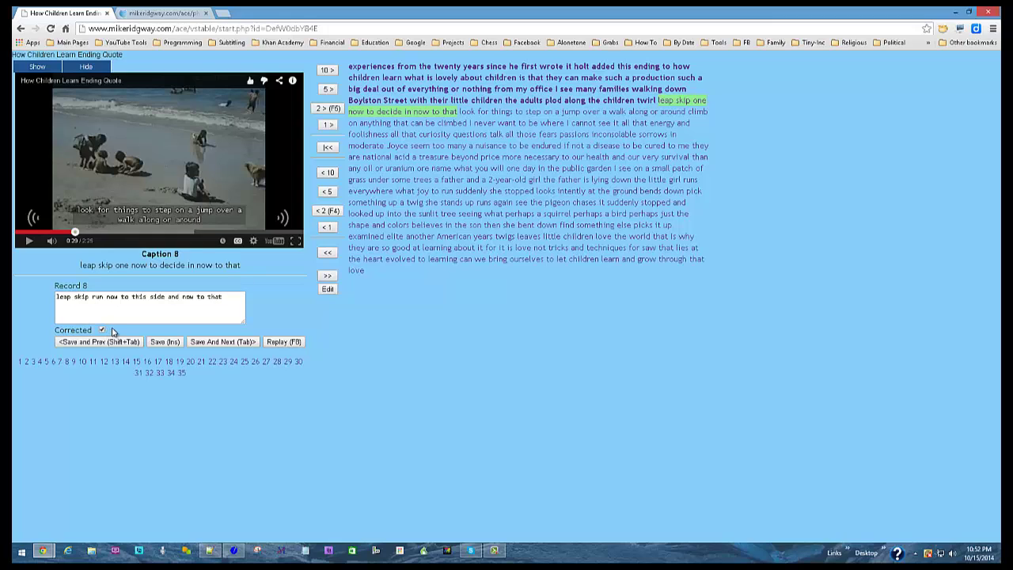
{"action": "left_click", "coordinate": [194, 341]}
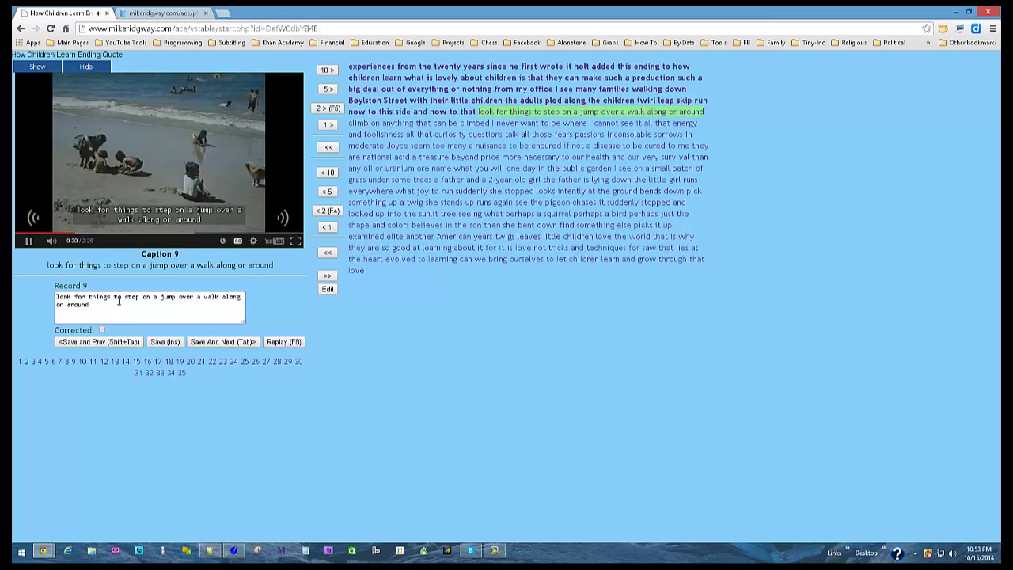
Step: In caption 9, replace "a" with "or" before both "jump" and "walk", and save it as corrected
{"action": "double_click", "coordinate": [155, 298]}
{"action": "type", "text": "or"}
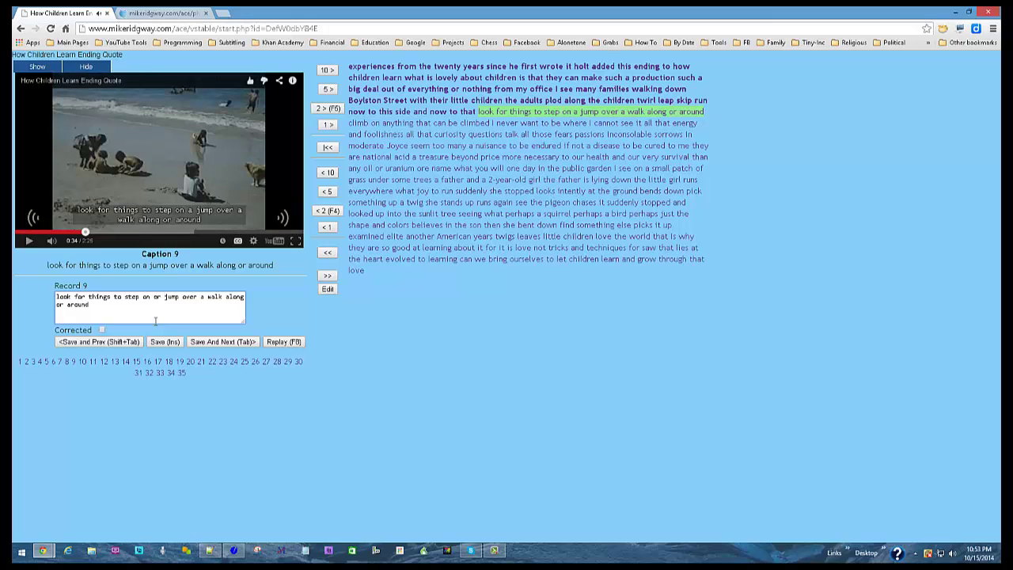
{"action": "double_click", "coordinate": [202, 298]}
{"action": "type", "text": "or"}
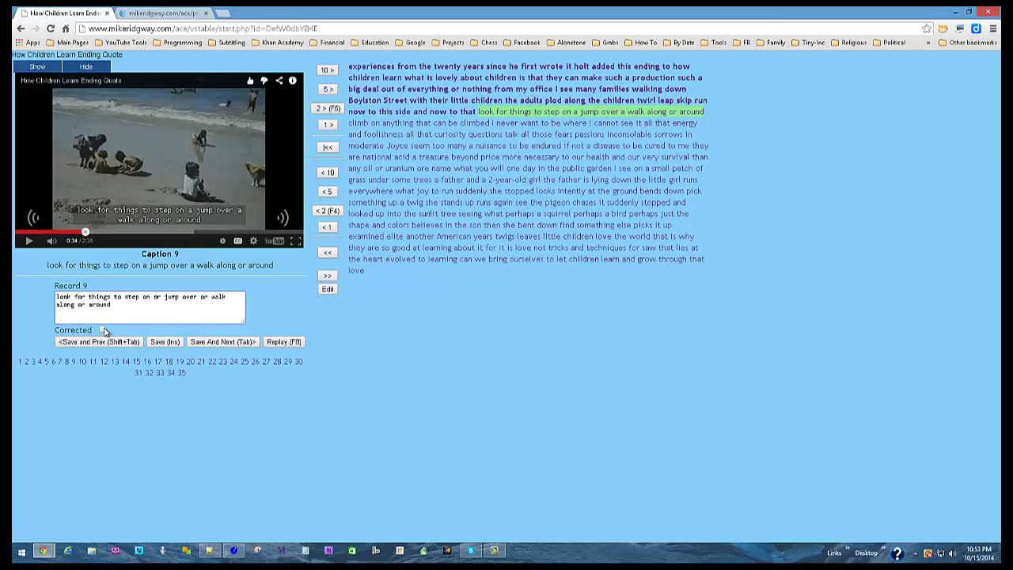
{"action": "left_click", "coordinate": [101, 330]}
{"action": "left_click", "coordinate": [198, 341]}
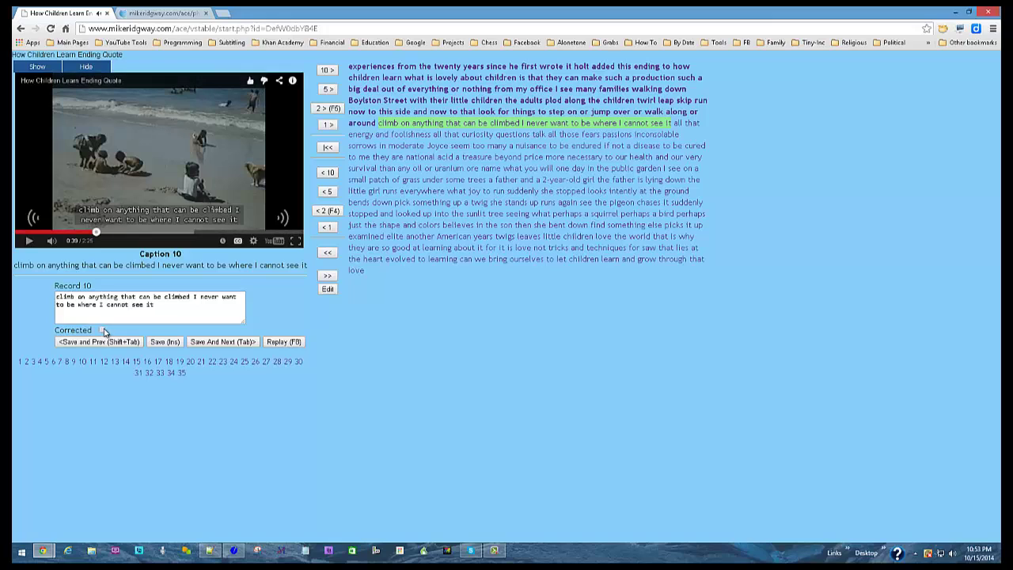
Step: Save captions 10 and 11 as corrected without changing their text
{"action": "left_click", "coordinate": [175, 342]}
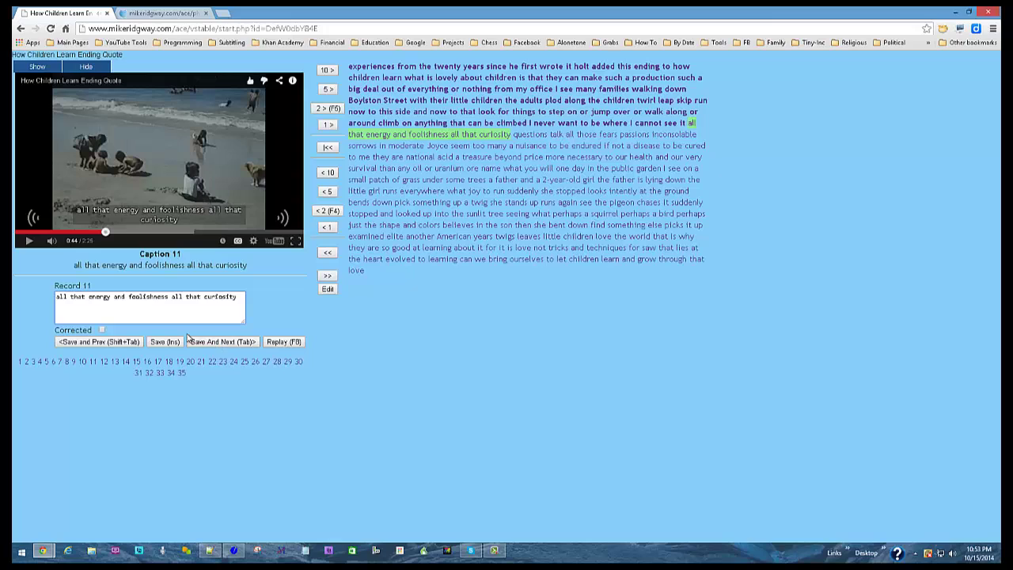
{"action": "left_click", "coordinate": [101, 330]}
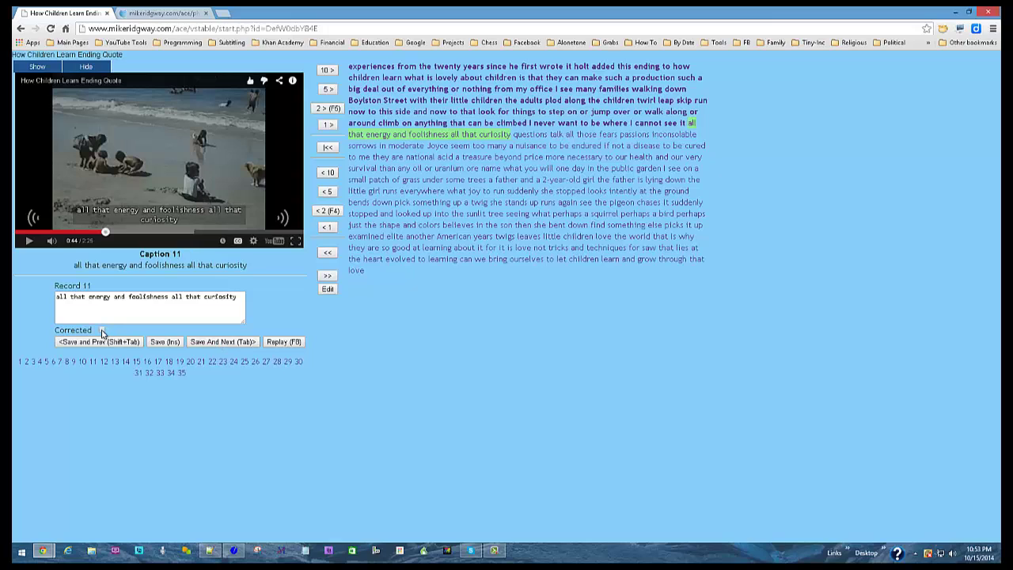
{"action": "left_click", "coordinate": [217, 342]}
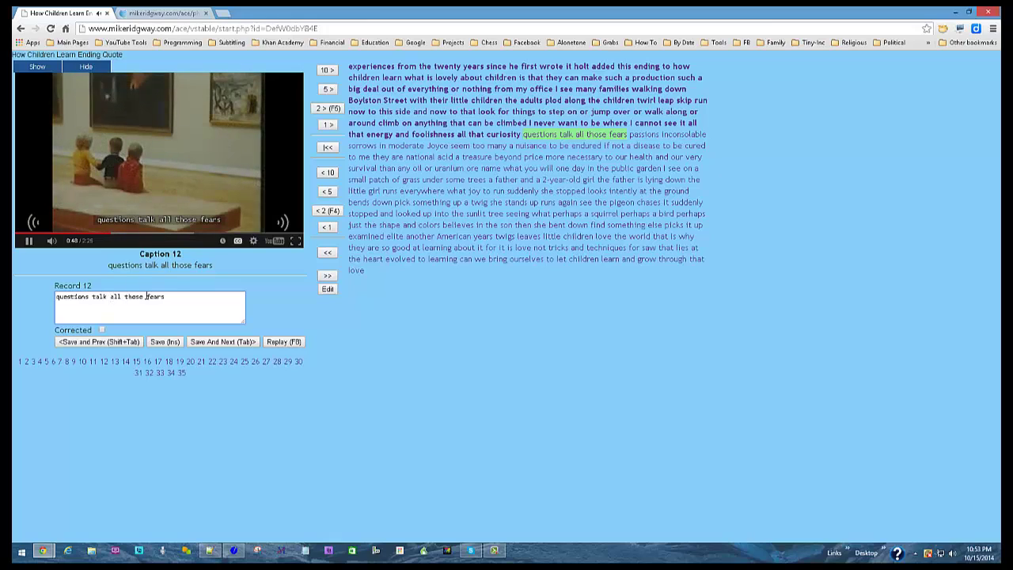
Step: Change "fears" to "fierce" in caption 12 and save it as corrected
{"action": "left_click_drag", "start_coordinate": [148, 296], "coordinate": [245, 314]}
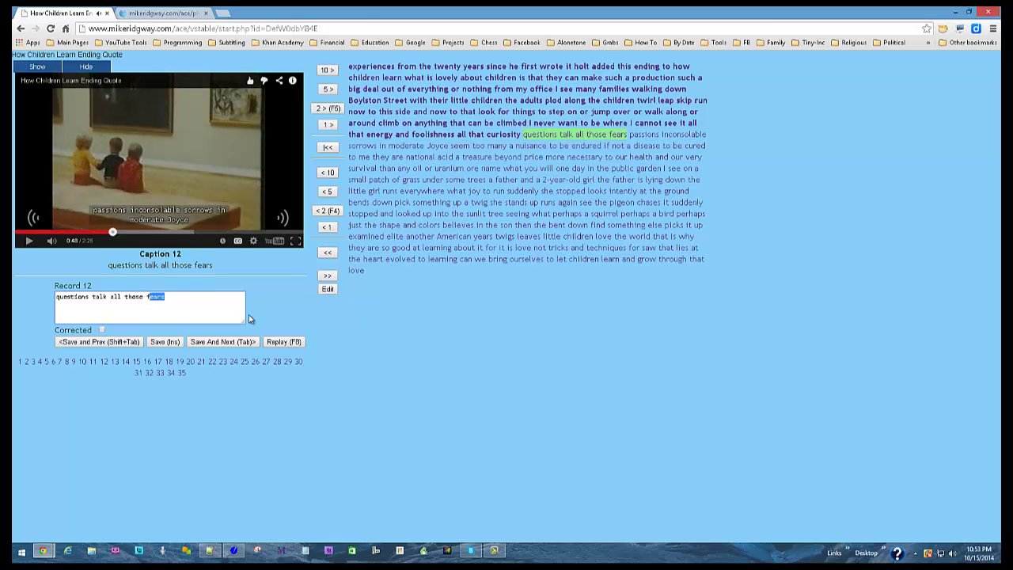
{"action": "type", "text": "ierce"}
{"action": "left_click", "coordinate": [101, 329]}
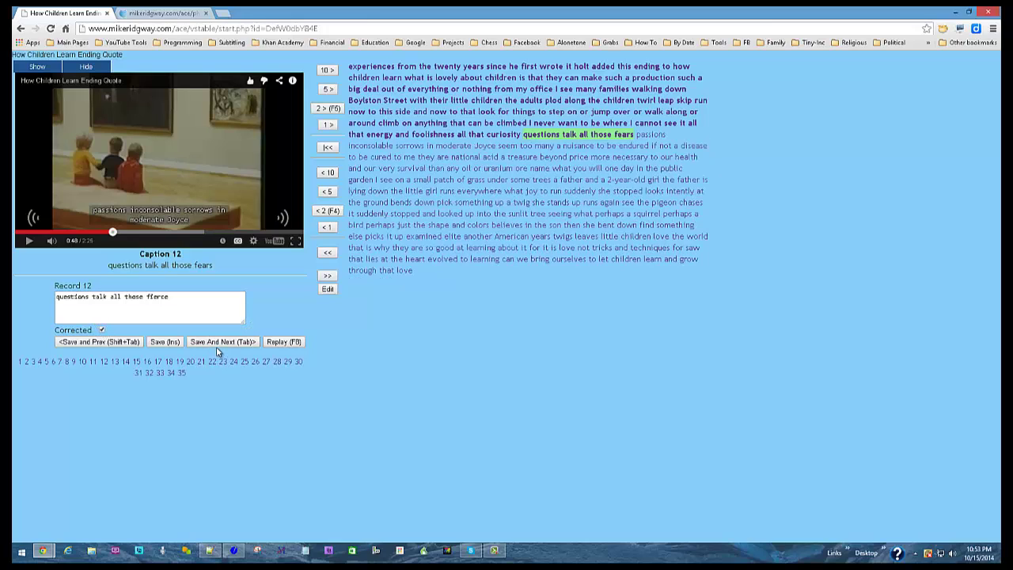
{"action": "left_click", "coordinate": [216, 342]}
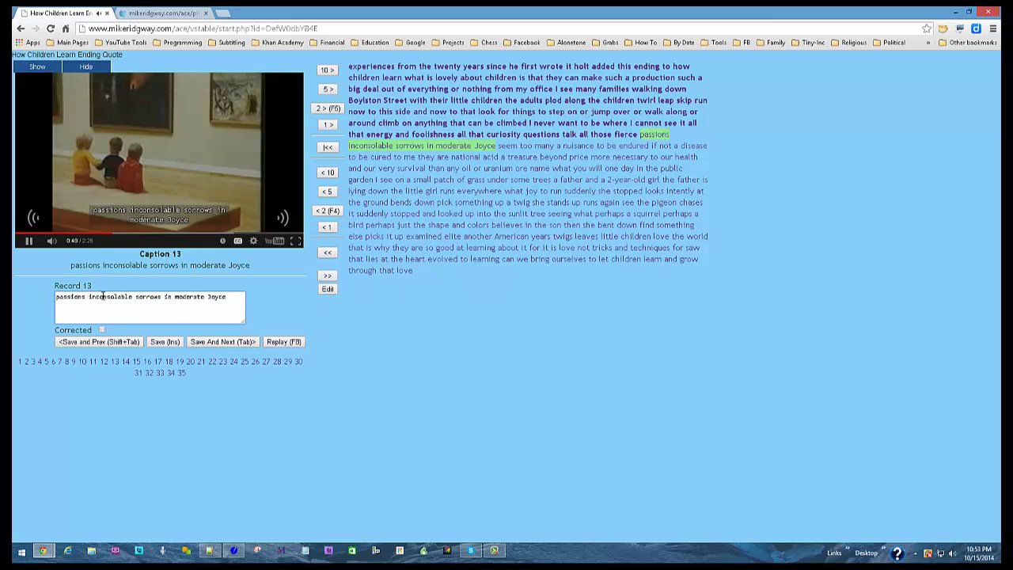
Step: Change the end of caption 13 to "immoderate joys" and save it as corrected
{"action": "left_click", "coordinate": [165, 297]}
{"action": "key", "text": "Delete"}
{"action": "key", "text": "Delete"}
{"action": "key", "text": "Delete"}
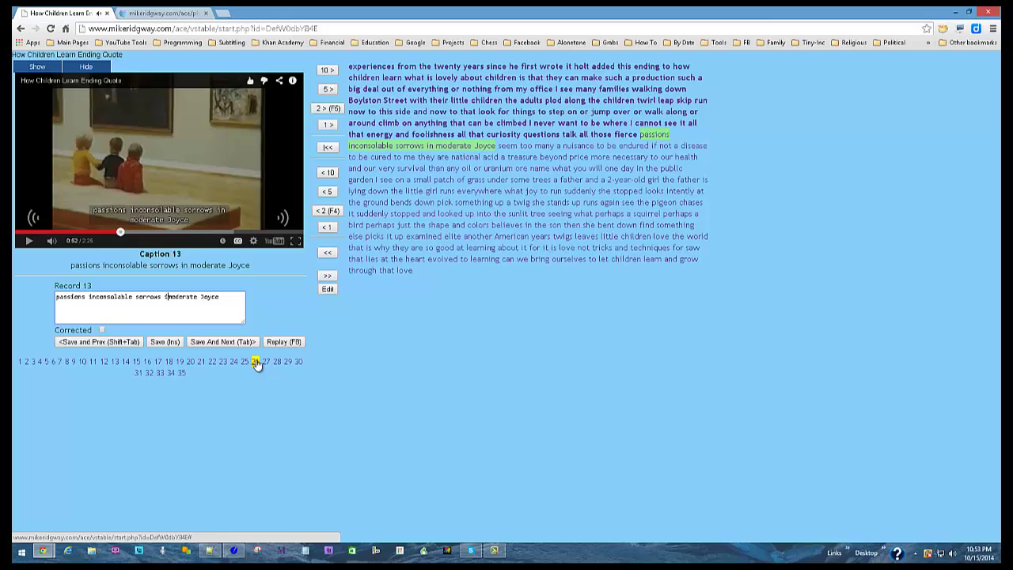
{"action": "type", "text": "n"}
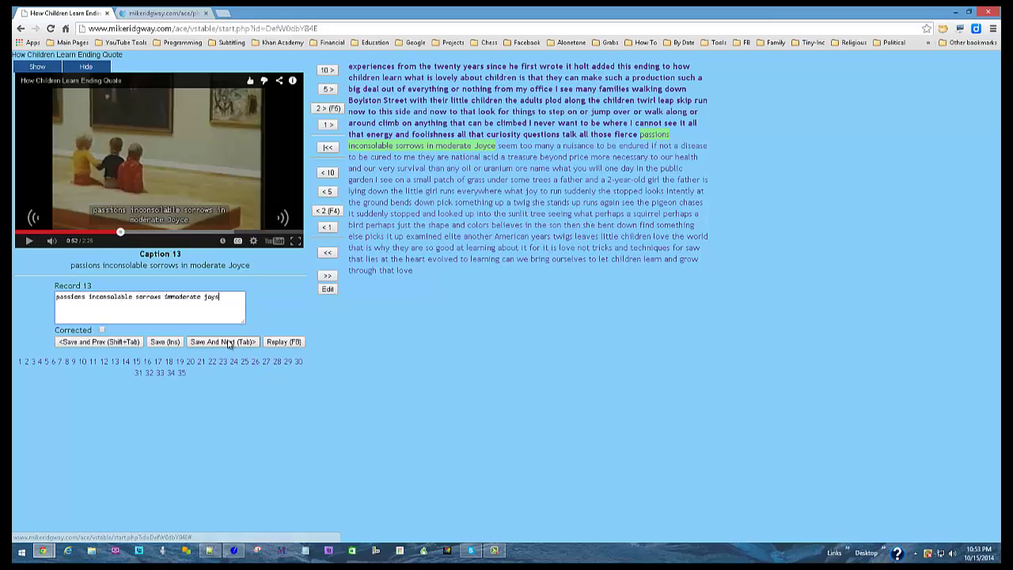
{"action": "left_click", "coordinate": [102, 329]}
{"action": "left_click", "coordinate": [164, 342]}
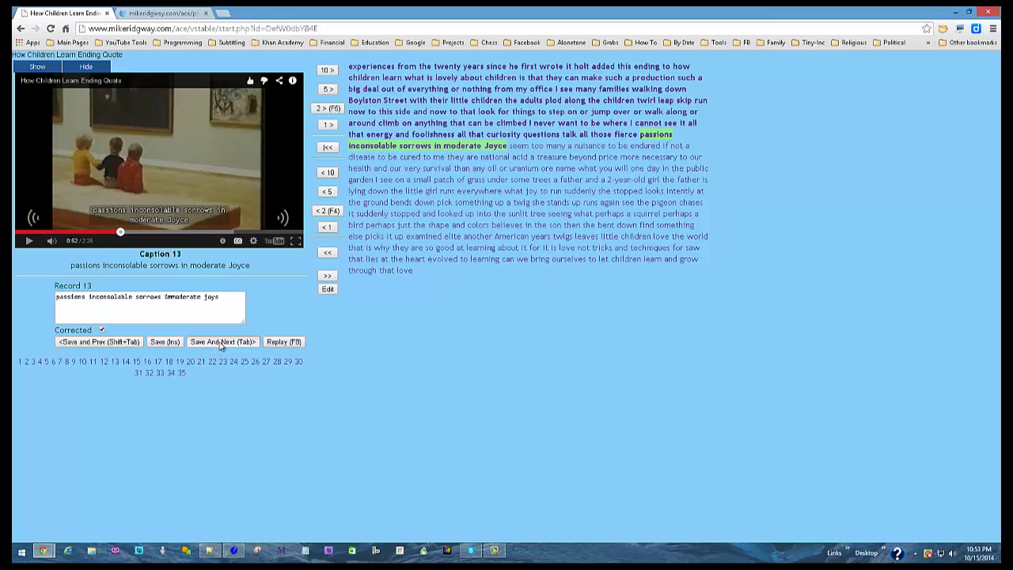
Step: Save corrected caption 13, then change "too" to "to" in caption 14 and save it as corrected
{"action": "left_click", "coordinate": [219, 344]}
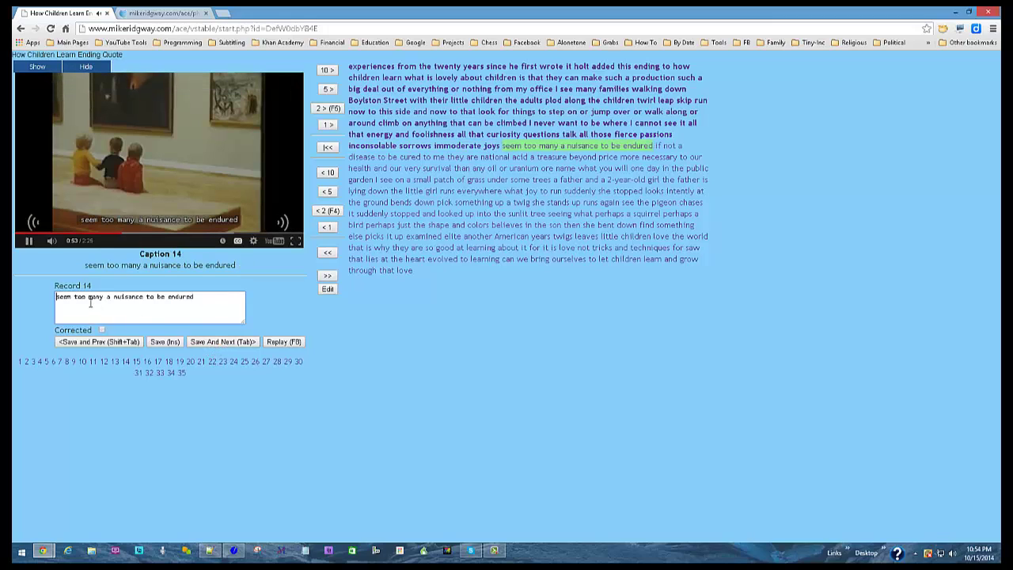
{"action": "key", "text": "BackSpace"}
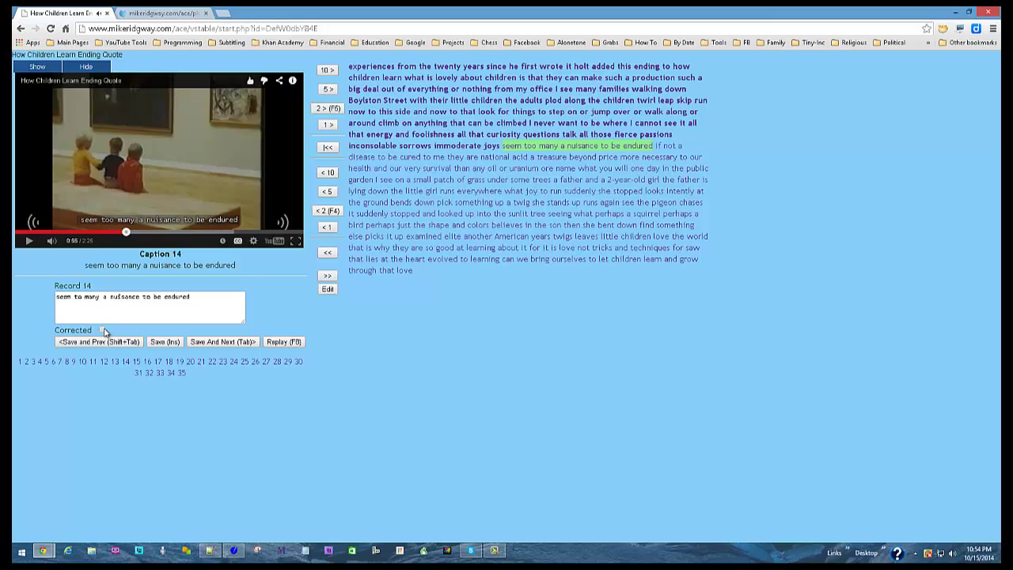
{"action": "left_click", "coordinate": [224, 342]}
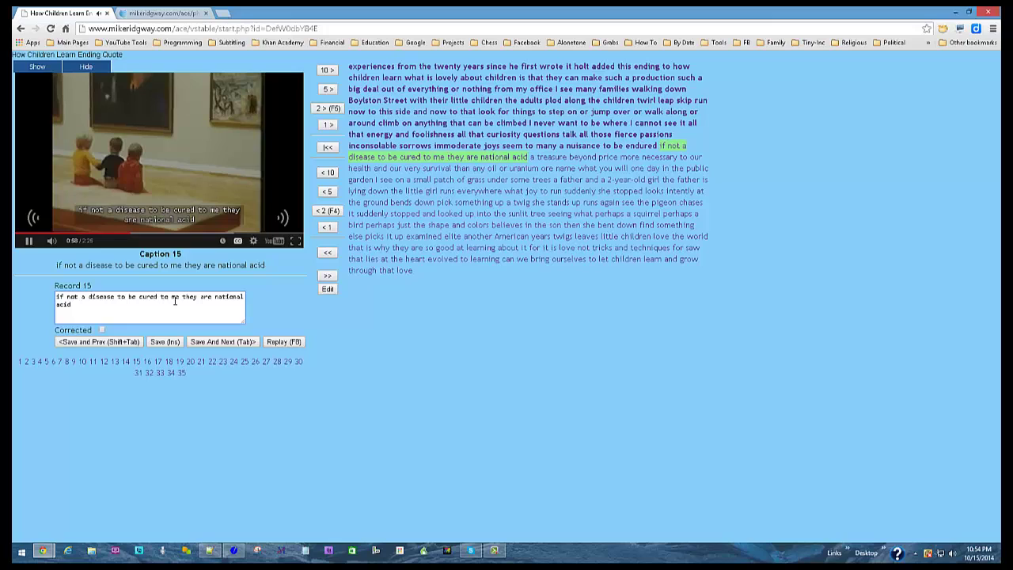
Step: Change the end of caption 15 to "they are a national asset" and save captions 15 and 16 as corrected
{"action": "left_click", "coordinate": [214, 298]}
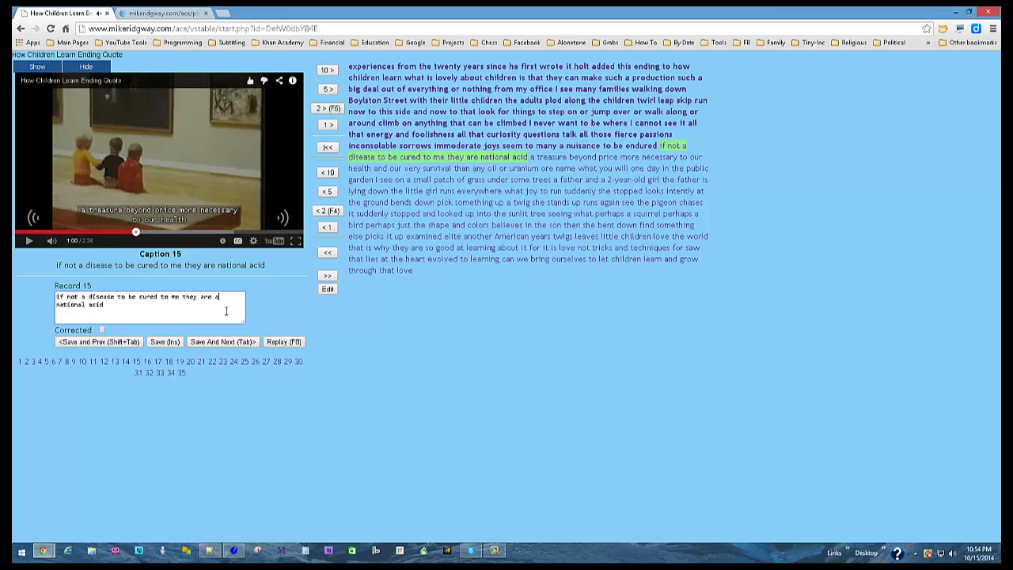
{"action": "double_click", "coordinate": [95, 304]}
{"action": "type", "text": "asset"}
{"action": "left_click", "coordinate": [101, 330]}
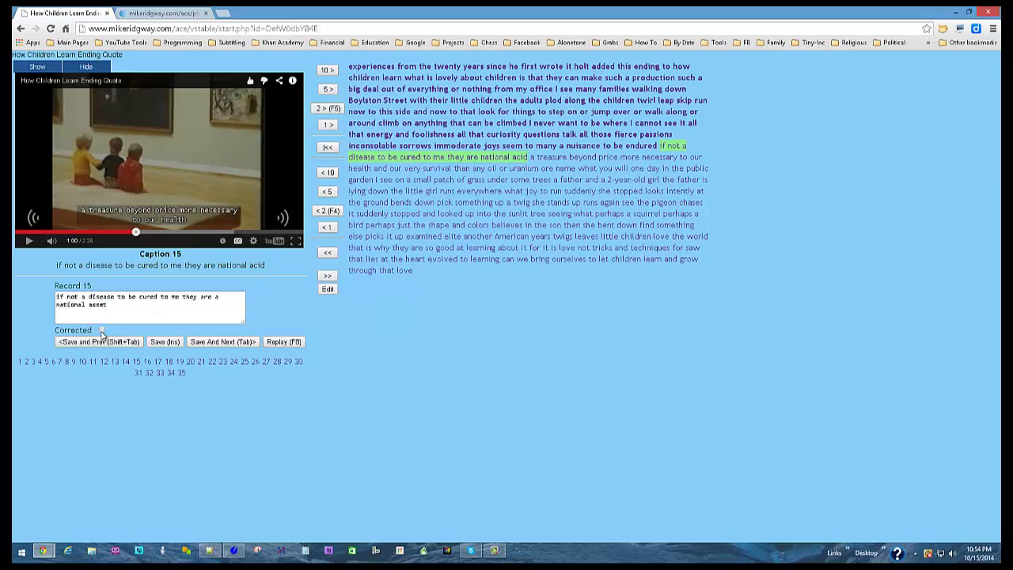
{"action": "left_click", "coordinate": [229, 342]}
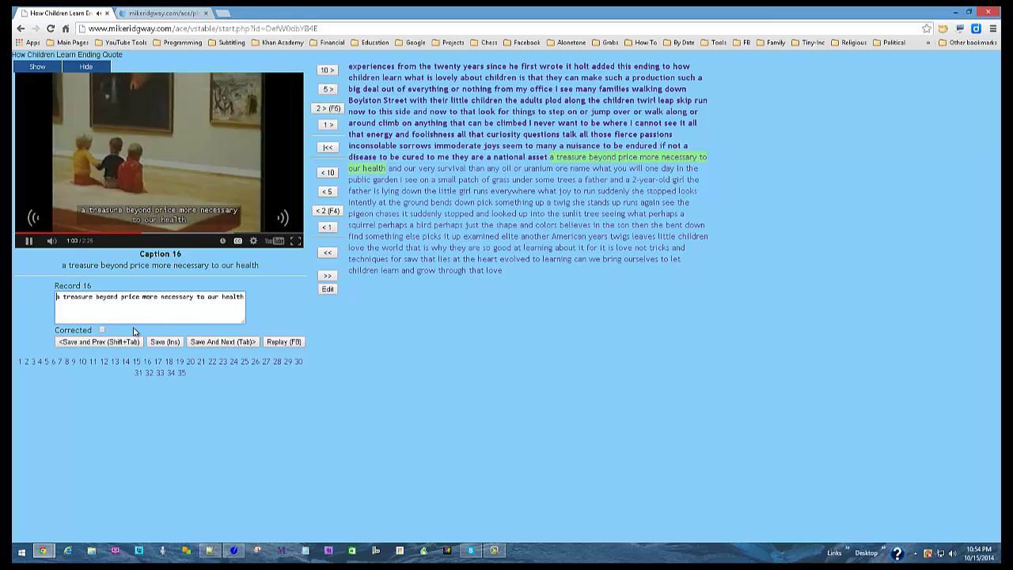
{"action": "left_click", "coordinate": [101, 330]}
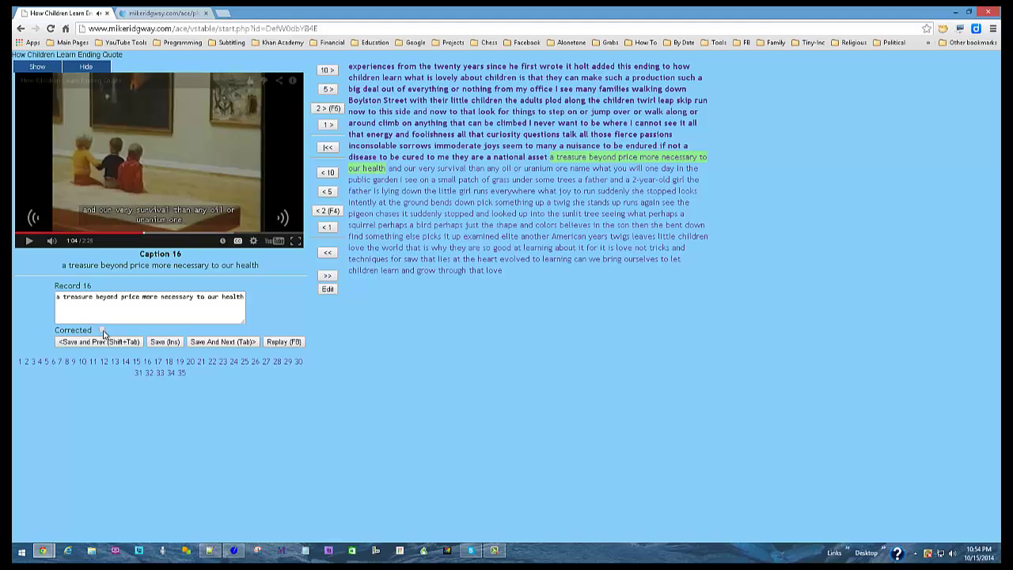
{"action": "left_click", "coordinate": [213, 342]}
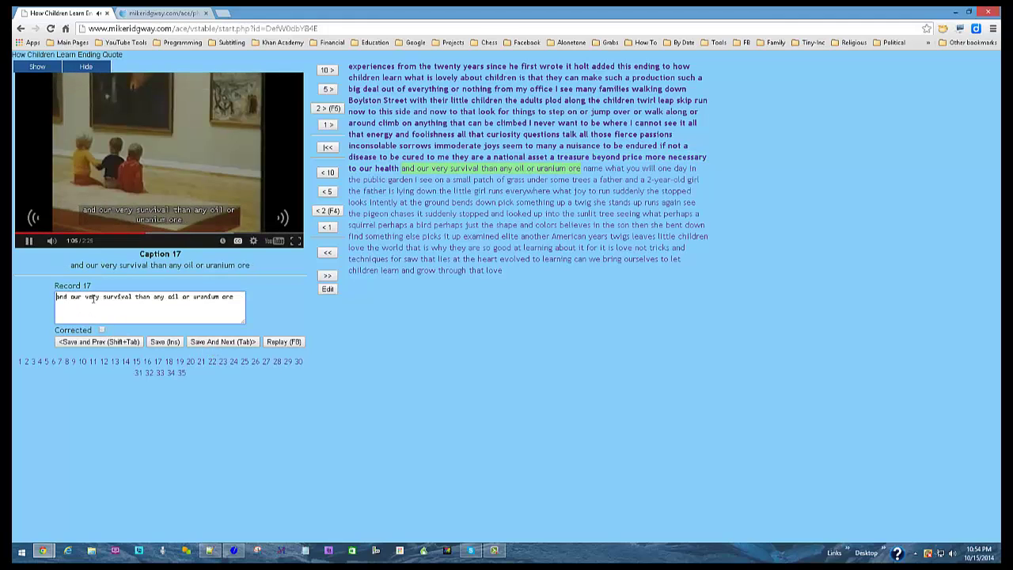
Step: Change "ore" to "or" at the end of caption 17 and save it as corrected
{"action": "left_click", "coordinate": [212, 344]}
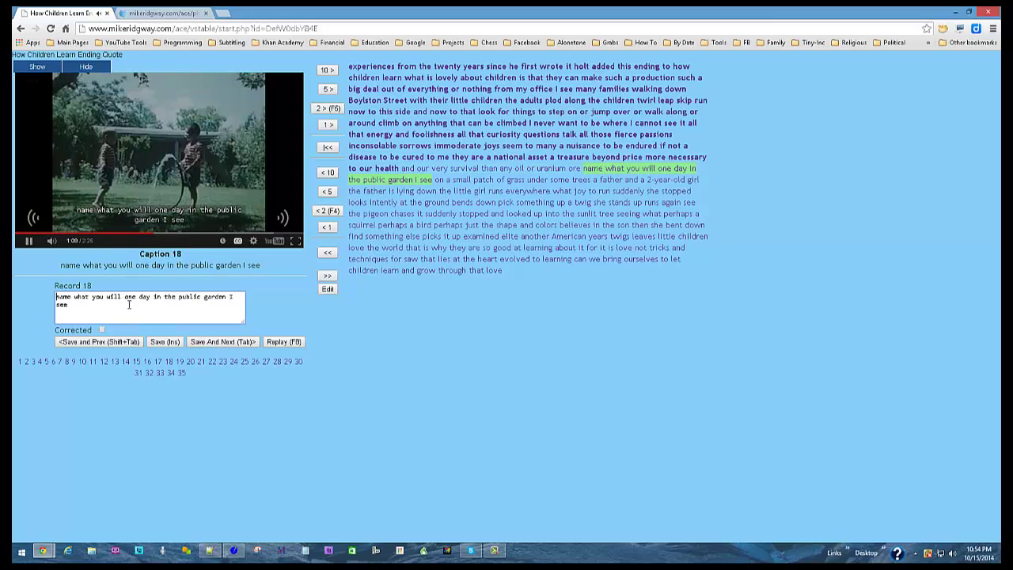
{"action": "left_click", "coordinate": [94, 340]}
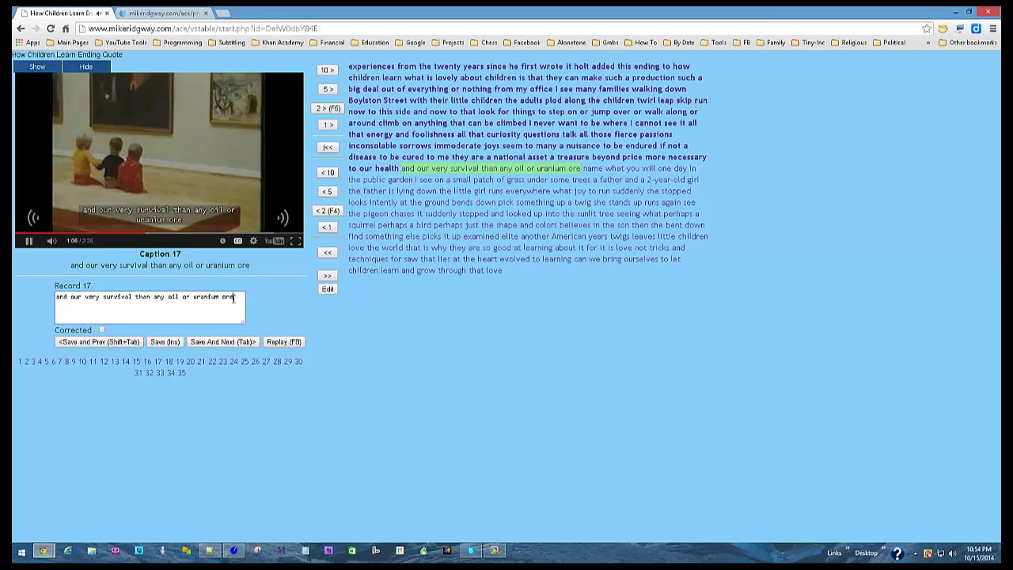
{"action": "key", "text": "BackSpace"}
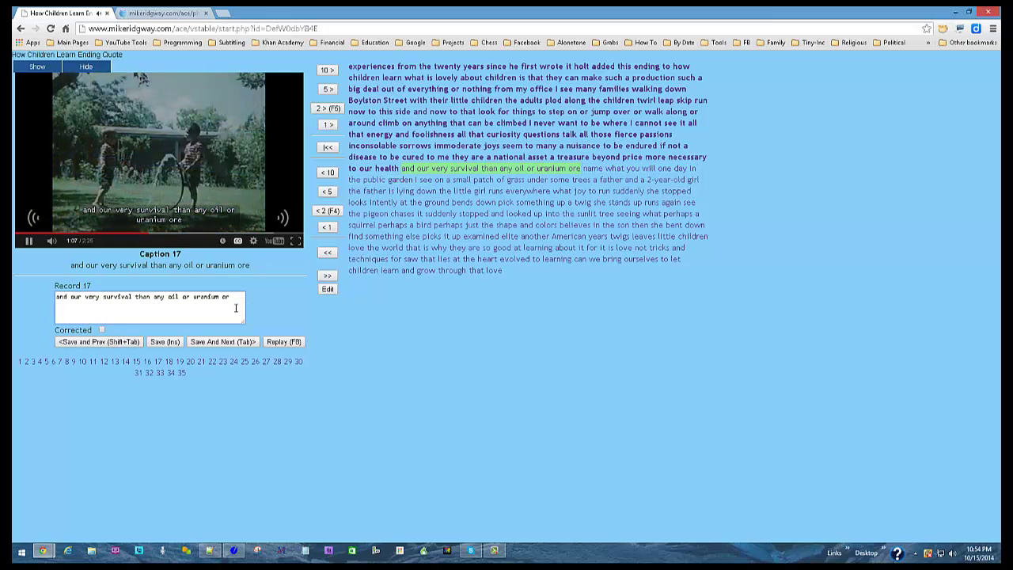
{"action": "left_click", "coordinate": [101, 329]}
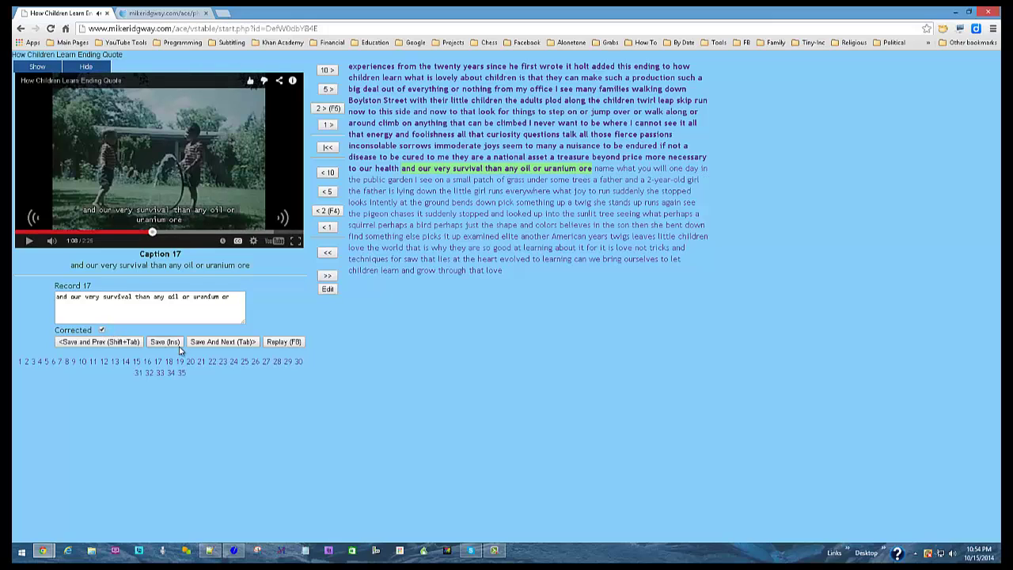
{"action": "left_click", "coordinate": [212, 342]}
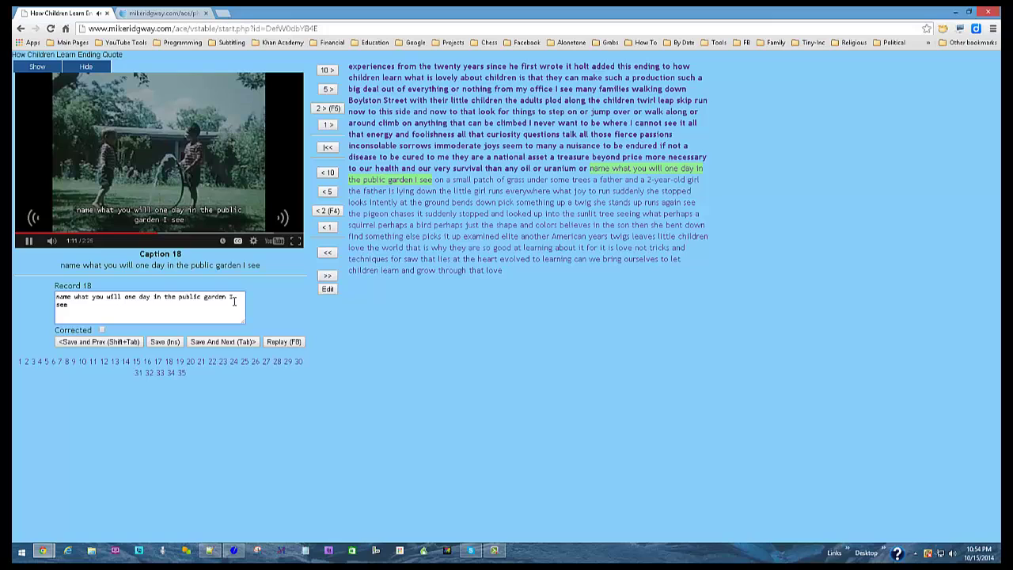
Step: Save captions 18, 19, 20 and 21 as corrected without changing their text
{"action": "left_click", "coordinate": [102, 330]}
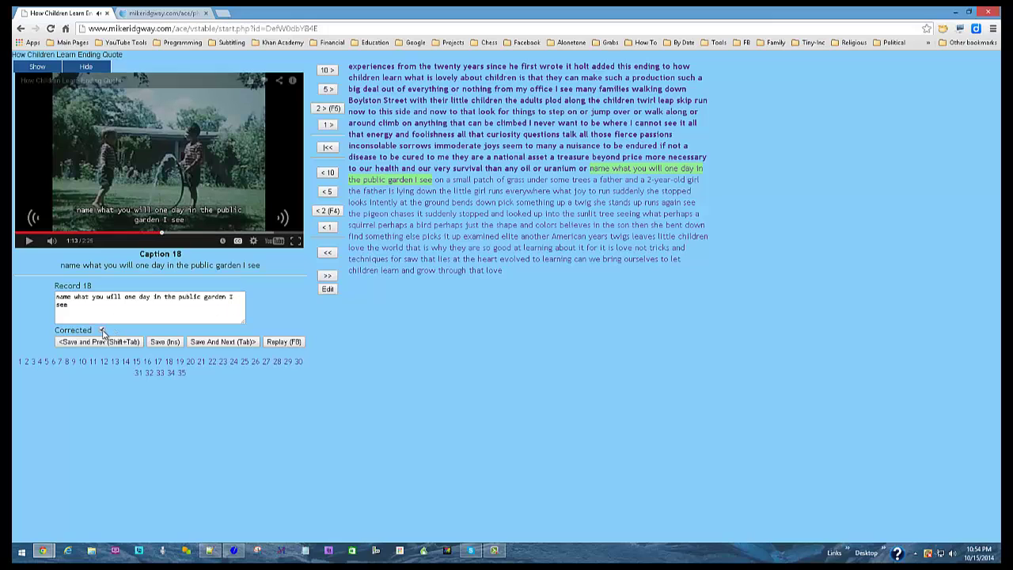
{"action": "key", "text": "Tab"}
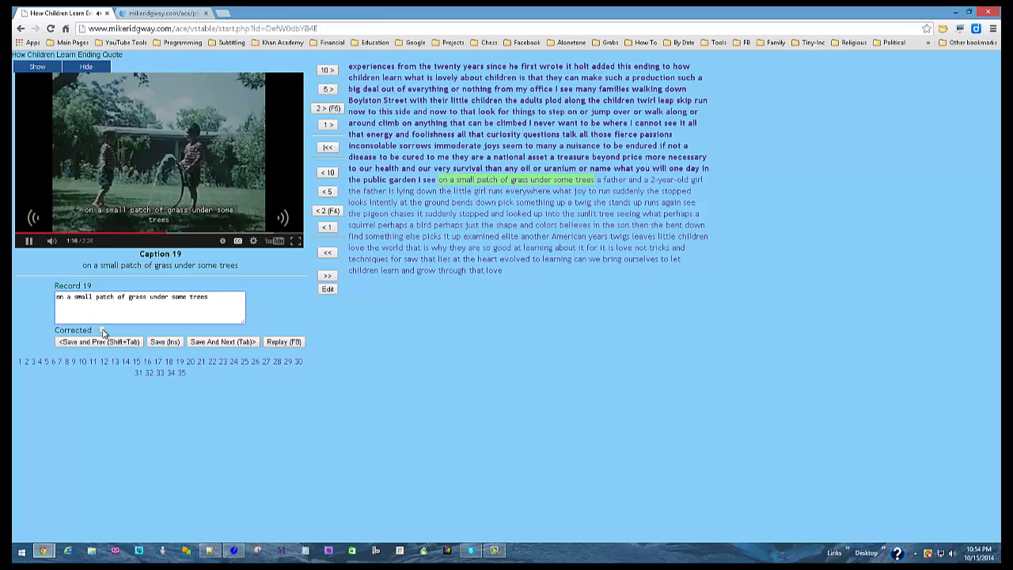
{"action": "left_click", "coordinate": [102, 330]}
{"action": "key", "text": "Tab"}
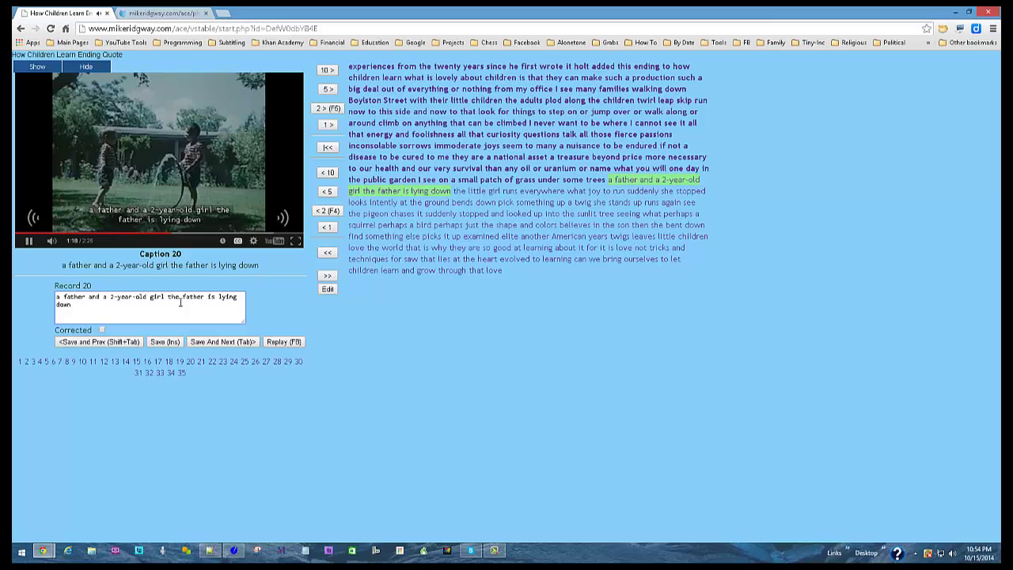
{"action": "left_click", "coordinate": [102, 330]}
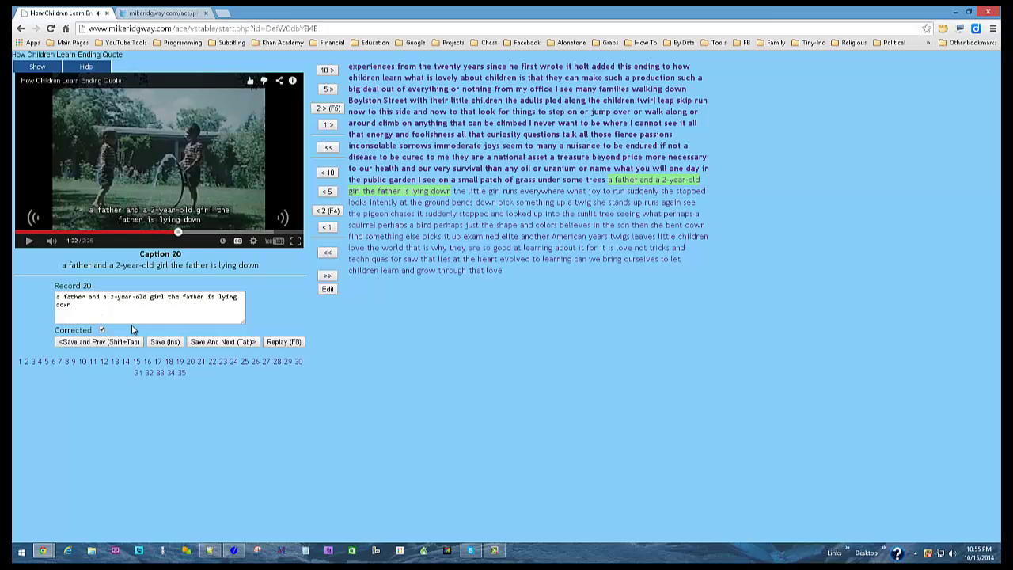
{"action": "key", "text": "Tab"}
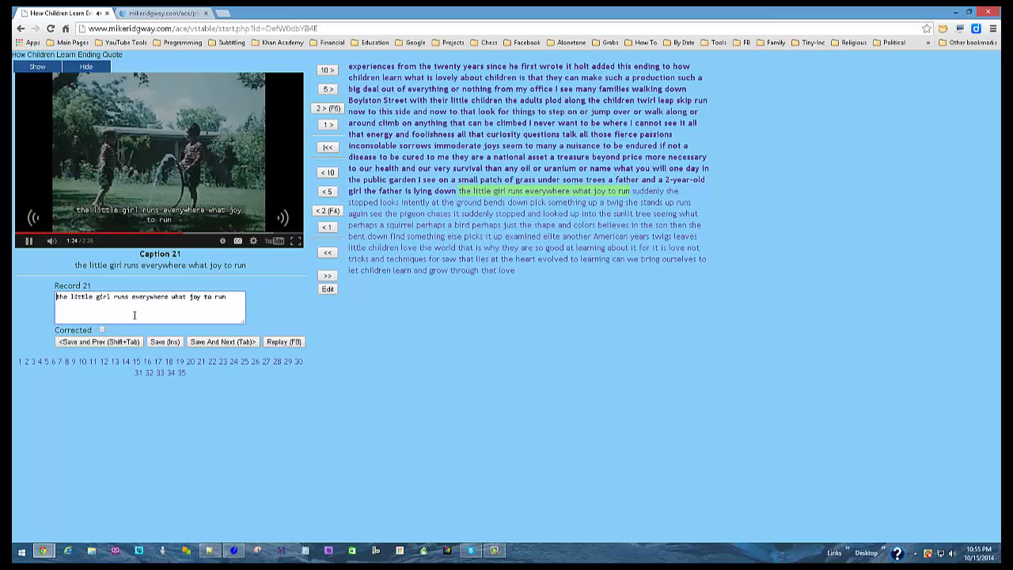
{"action": "left_click", "coordinate": [104, 330]}
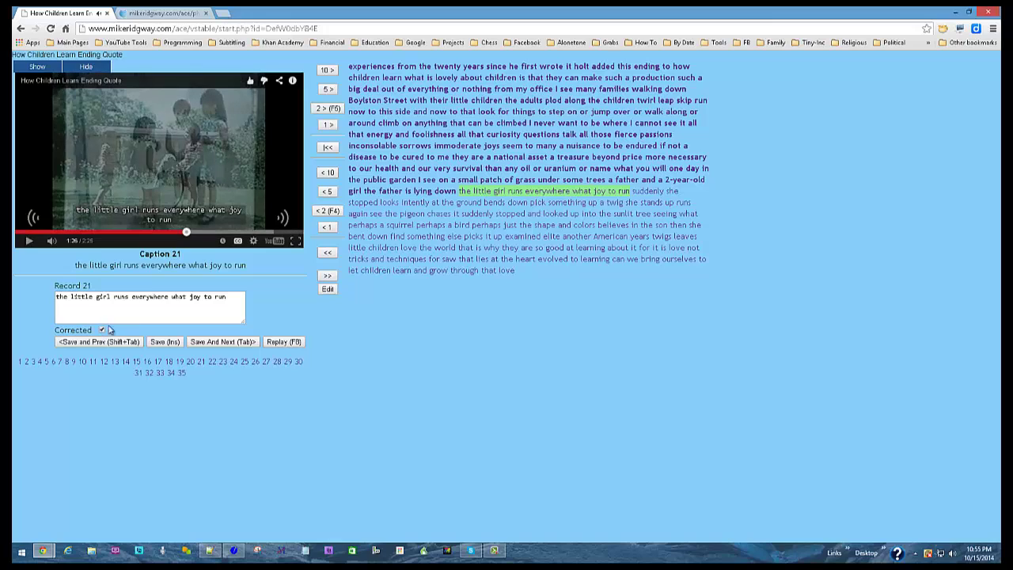
{"action": "left_click", "coordinate": [199, 341]}
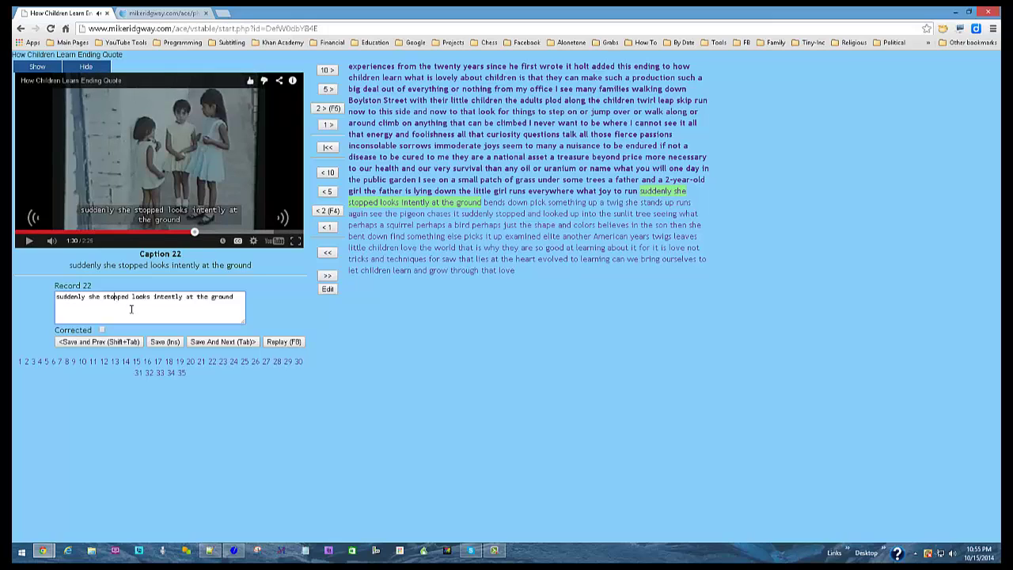
Step: Change "stopped" to "stops" in caption 22 and save it as corrected
{"action": "key", "text": "Right"}
{"action": "key", "text": "Delete"}
{"action": "key", "text": "Delete"}
{"action": "key", "text": "Delete"}
{"action": "type", "text": "s"}
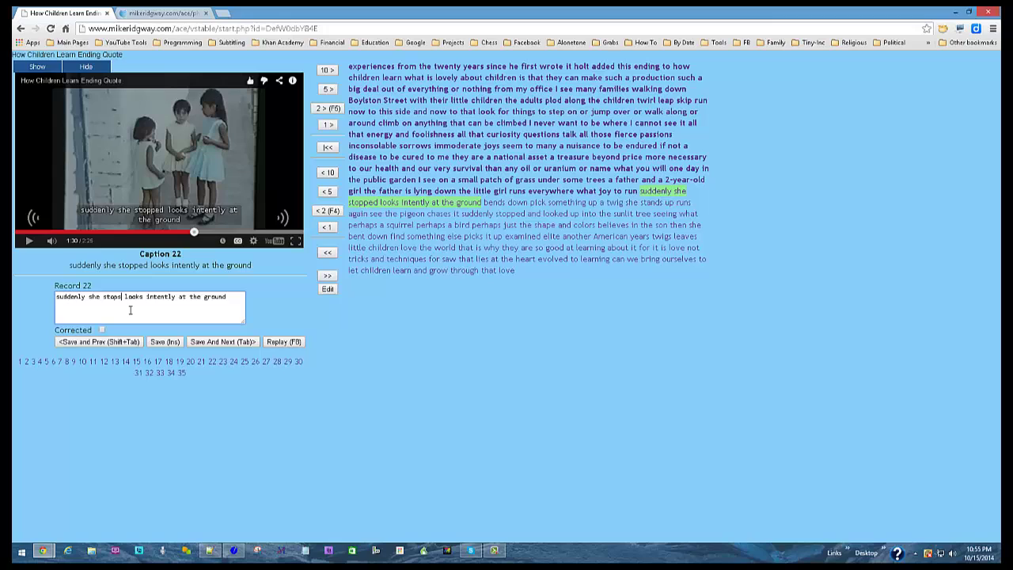
{"action": "key", "text": "Tab"}
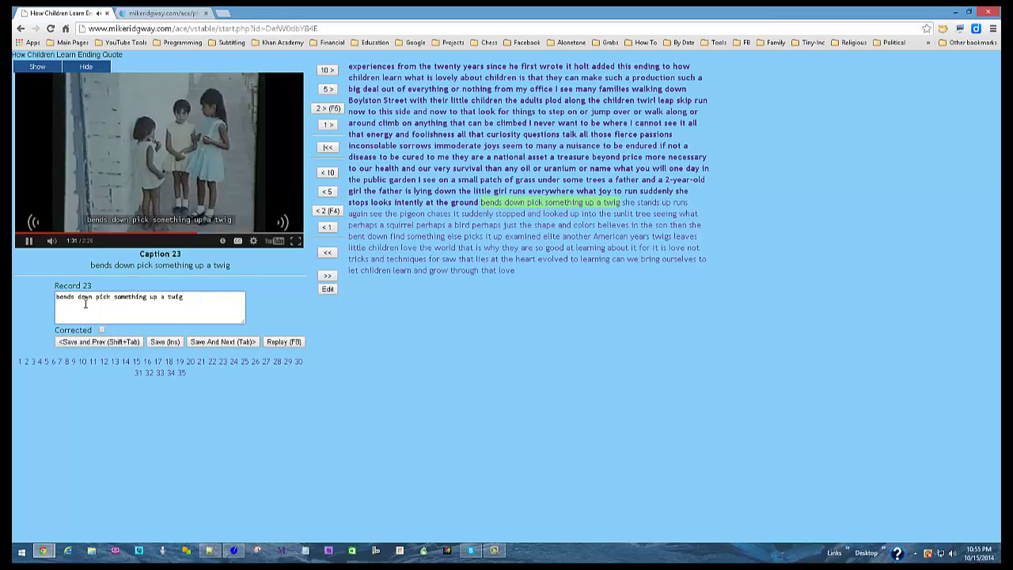
Step: Change "pick" to "picks" in caption 23 and save it as corrected
{"action": "left_click", "coordinate": [111, 299]}
{"action": "type", "text": "s"}
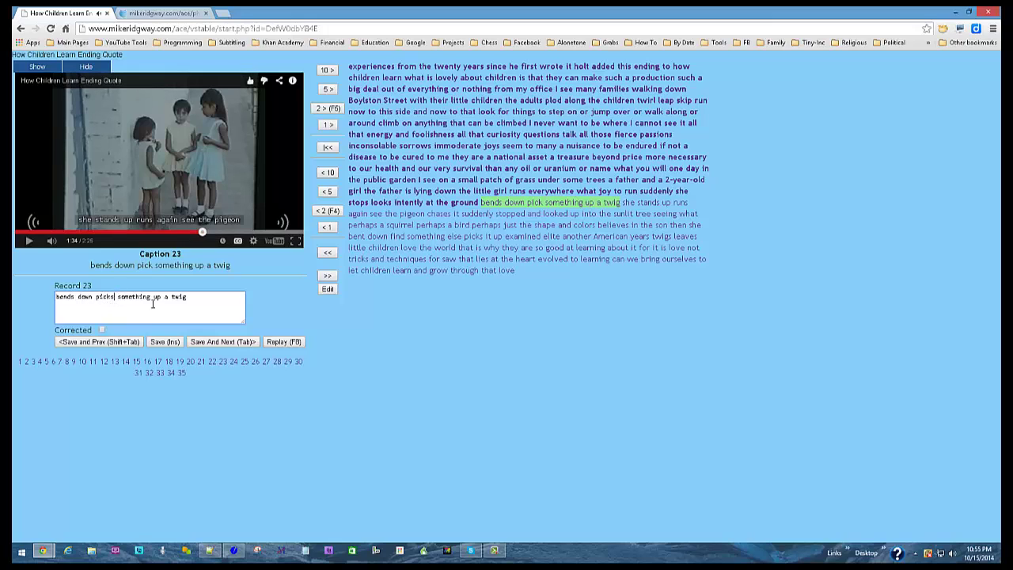
{"action": "left_click", "coordinate": [101, 329]}
{"action": "left_click", "coordinate": [201, 342]}
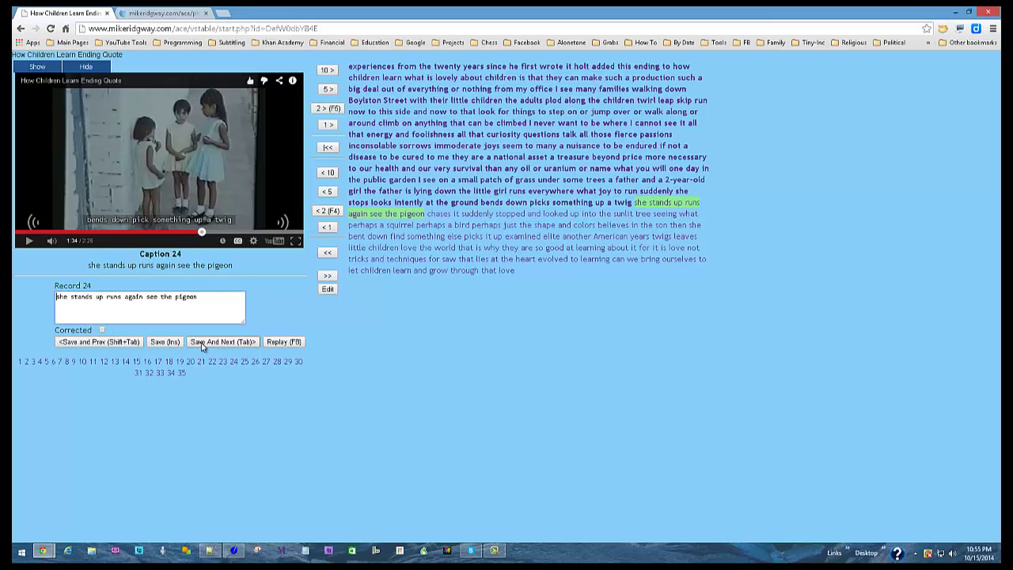
Step: Change "see the pigeon" to "sees a pigeon" in caption 24 and save it as corrected
{"action": "left_click", "coordinate": [158, 297]}
{"action": "type", "text": "s"}
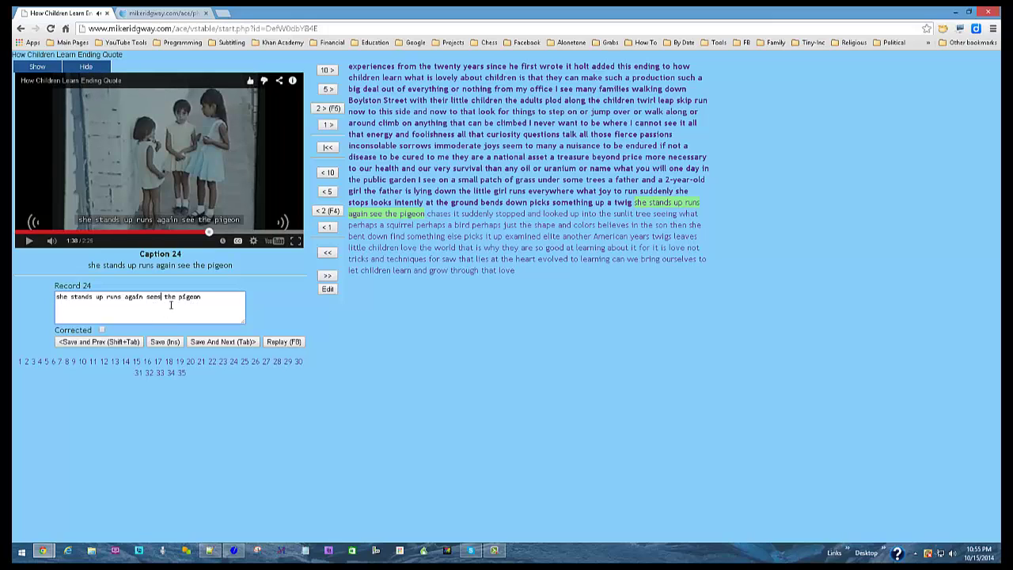
{"action": "double_click", "coordinate": [171, 297]}
{"action": "type", "text": "a"}
{"action": "left_click", "coordinate": [102, 329]}
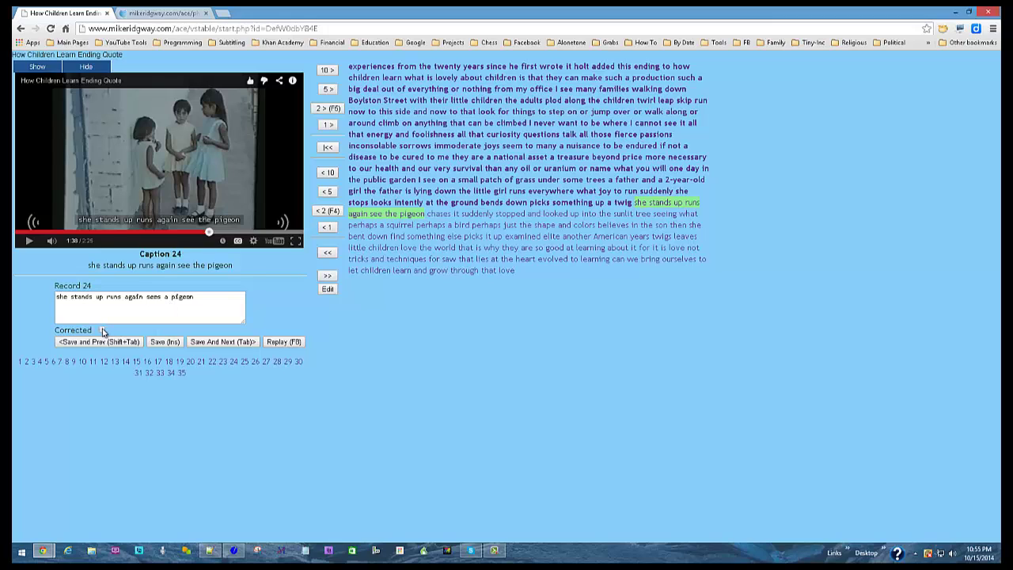
{"action": "left_click", "coordinate": [194, 341]}
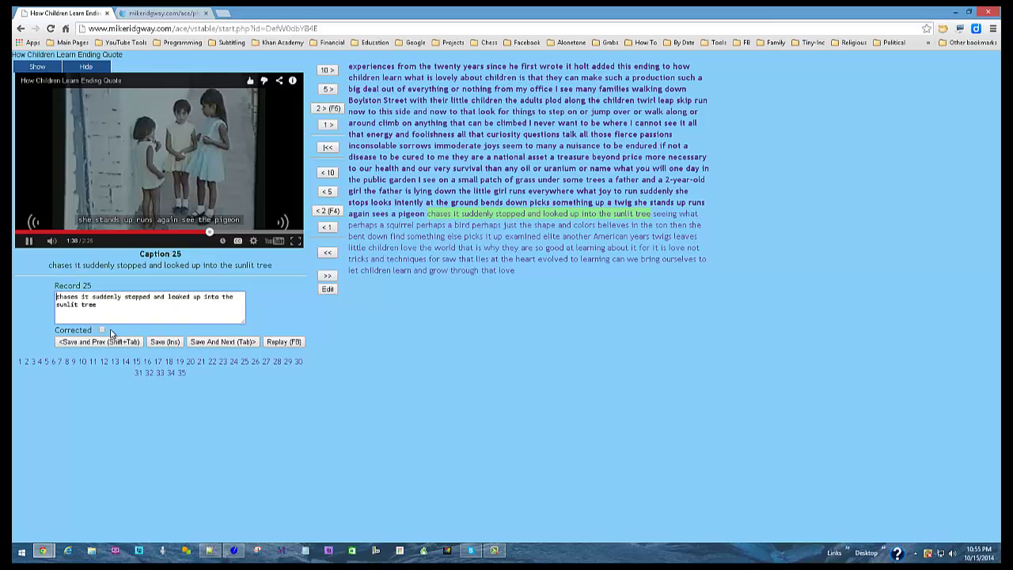
Step: Reword caption 25 to "stops and looks up into the sunlit trees", and save captions 25 and 26 as corrected
{"action": "left_click", "coordinate": [149, 297]}
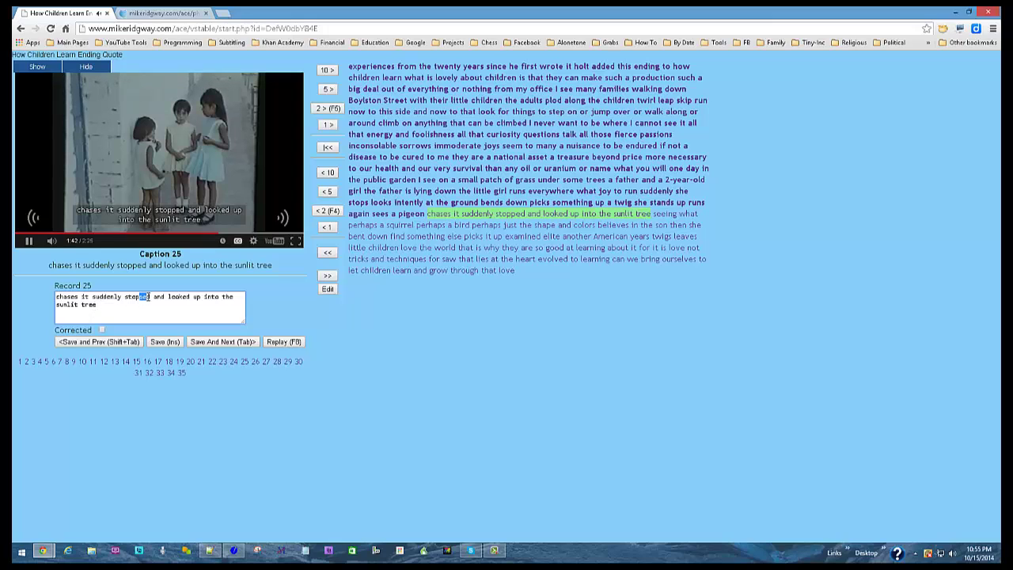
{"action": "key", "text": "BackSpace"}
{"action": "key", "text": "BackSpace"}
{"action": "key", "text": "BackSpace"}
{"action": "type", "text": "s"}
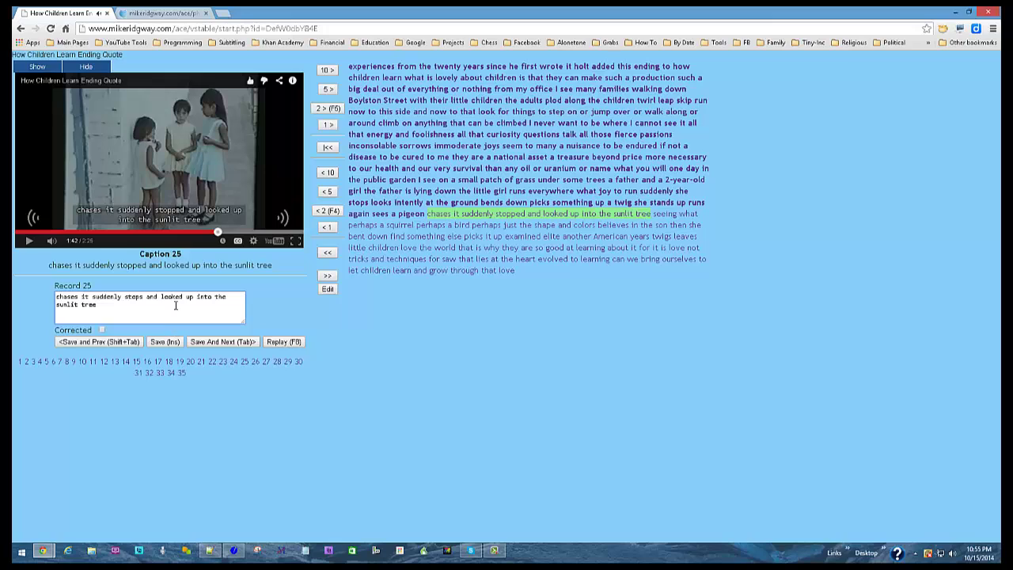
{"action": "left_click", "coordinate": [183, 296]}
{"action": "key", "text": "BackSpace"}
{"action": "key", "text": "BackSpace"}
{"action": "type", "text": "s"}
{"action": "left_click", "coordinate": [99, 304]}
{"action": "type", "text": "s"}
{"action": "left_click", "coordinate": [101, 329]}
{"action": "left_click", "coordinate": [202, 342]}
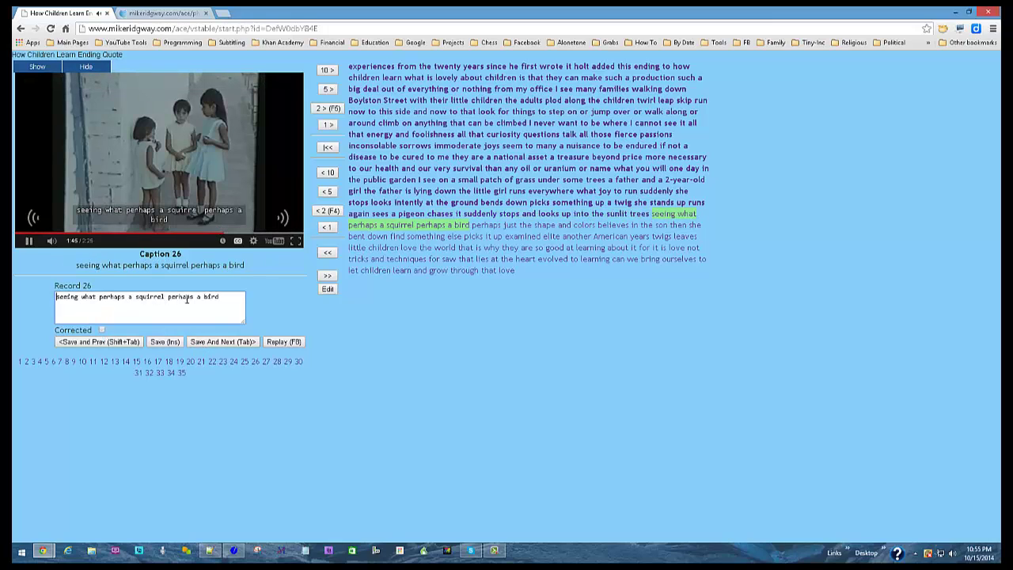
{"action": "left_click", "coordinate": [101, 330]}
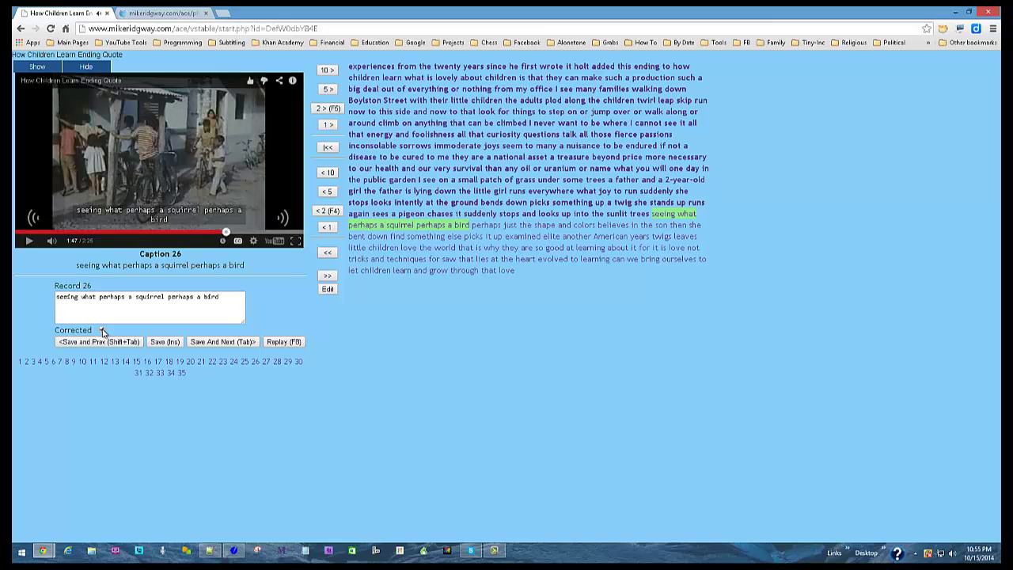
{"action": "left_click", "coordinate": [202, 342]}
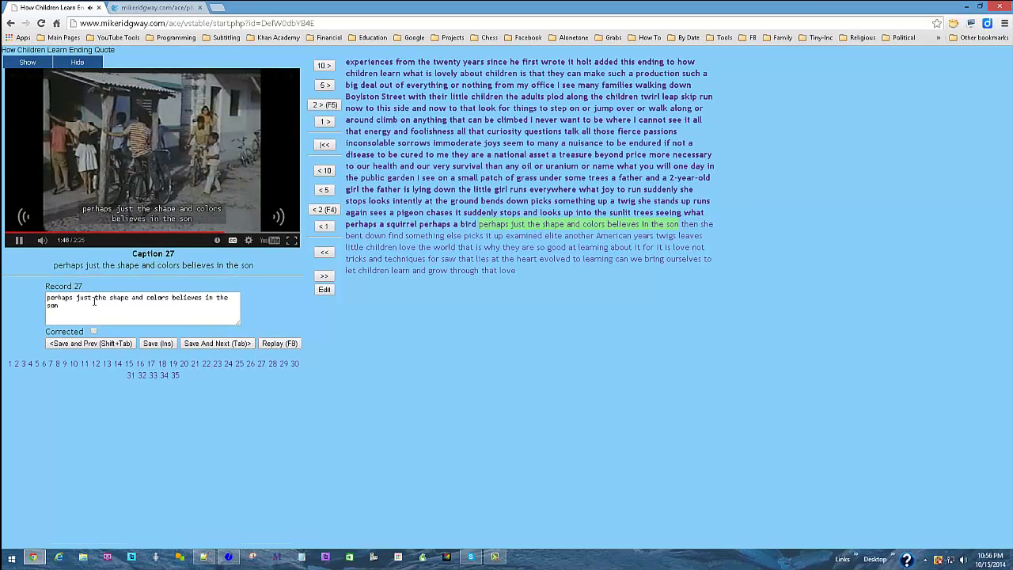
Step: Change the end of caption 27 to "colors of the leaves in the sun" and save it as corrected
{"action": "left_click", "coordinate": [171, 298]}
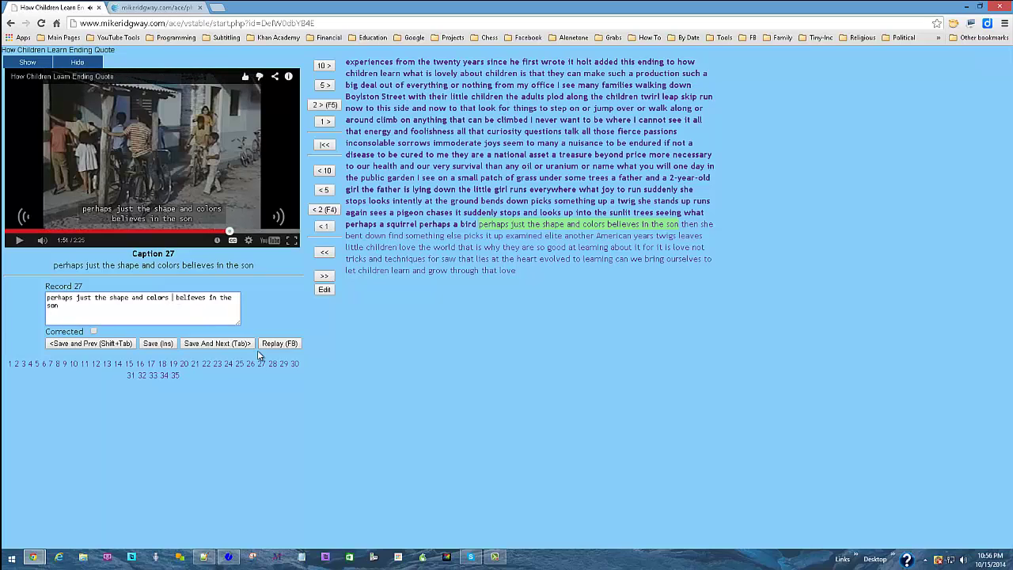
{"action": "type", "text": "of the"}
{"action": "key", "text": "Delete"}
{"action": "key", "text": "Delete"}
{"action": "key", "text": "Delete"}
{"action": "key", "text": "Delete"}
{"action": "key", "text": "Delete"}
{"action": "key", "text": "Delete"}
{"action": "key", "text": "Delete"}
{"action": "key", "text": "Delete"}
{"action": "type", "text": "leaves"}
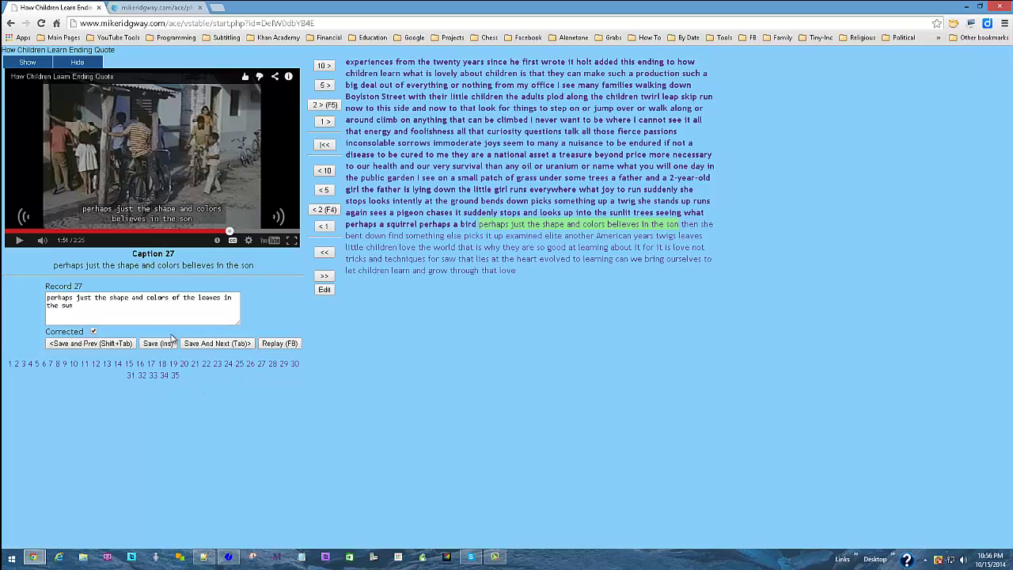
{"action": "left_click", "coordinate": [205, 344]}
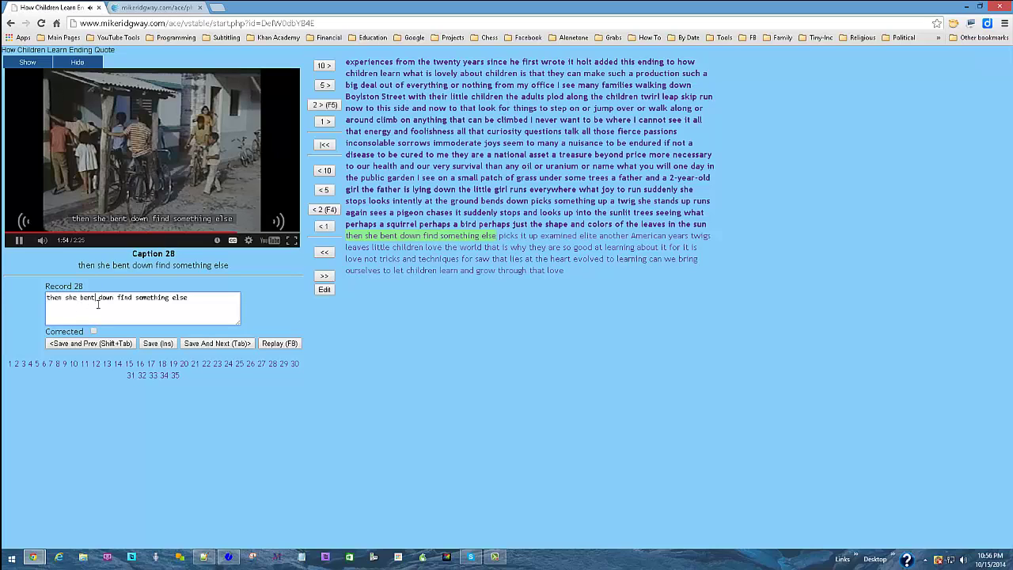
Step: Change caption 28 to "then she bends down finds something else" and save it as corrected
{"action": "left_click", "coordinate": [98, 305]}
{"action": "key", "text": "BackSpace"}
{"action": "type", "text": "ds"}
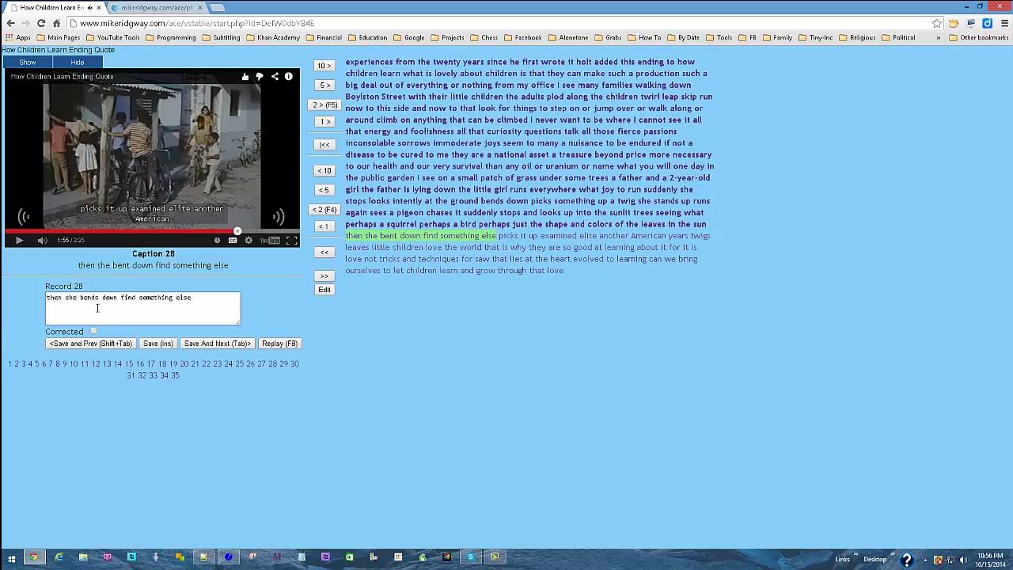
{"action": "left_click", "coordinate": [138, 297]}
{"action": "type", "text": "s"}
{"action": "left_click", "coordinate": [93, 331]}
{"action": "left_click", "coordinate": [182, 346]}
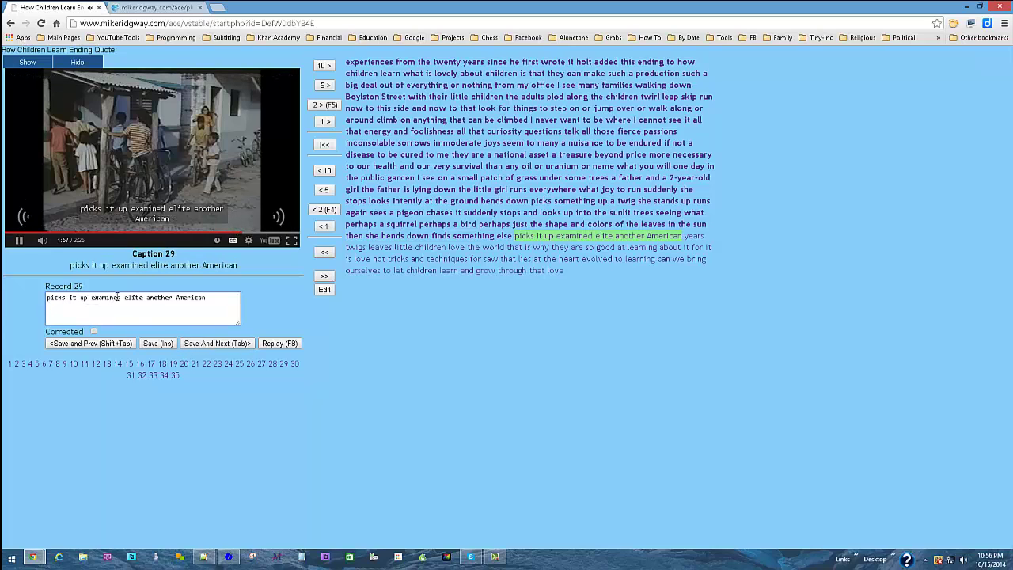
Step: Reword caption 29 to "picks it up examines it a leaf another miracle" and save it as corrected
{"action": "key", "text": "BackSpace"}
{"action": "type", "text": "s"}
{"action": "key", "text": "Right"}
{"action": "key", "text": "Delete"}
{"action": "key", "text": "Delete"}
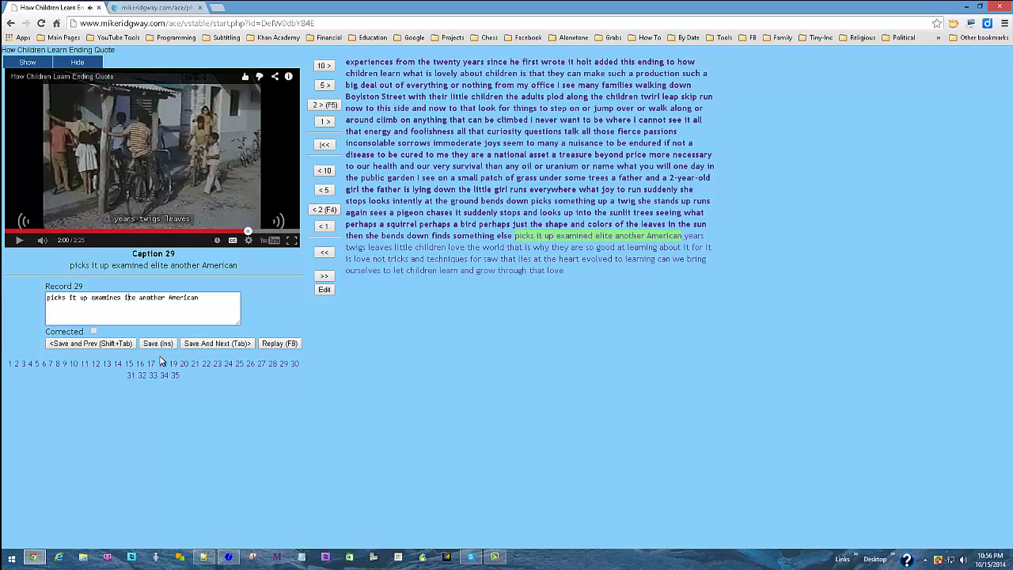
{"action": "type", "text": "a l"}
{"action": "key", "text": "Right"}
{"action": "type", "text": "af"}
{"action": "key", "text": "Delete"}
{"action": "key", "text": "ctrl+Delete"}
{"action": "type", "text": "miracle"}
{"action": "key", "text": "Tab"}
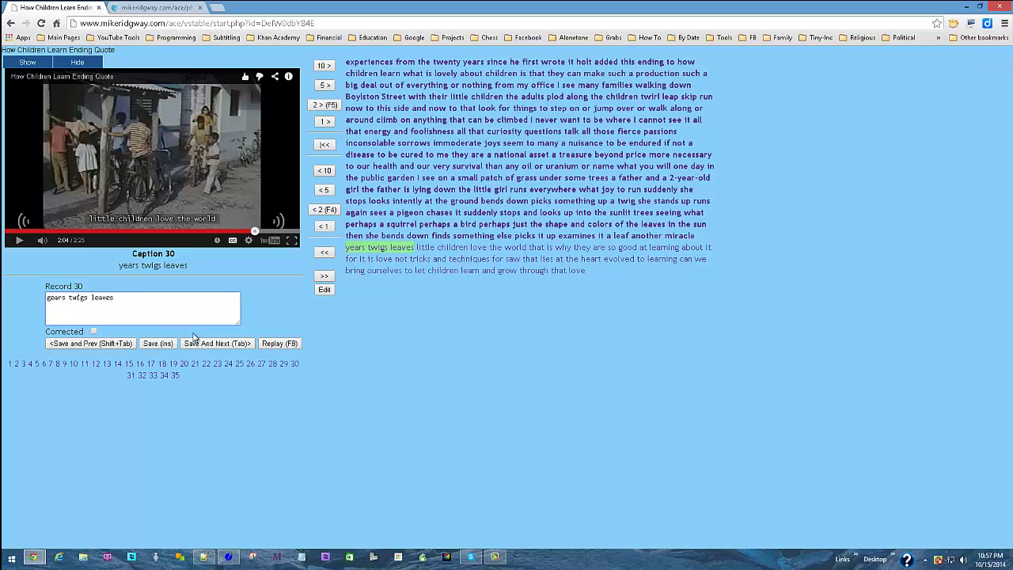
Step: Change "years" to "gears" in caption 30, and save captions 30, 31 and 32 as corrected
{"action": "left_click", "coordinate": [93, 332]}
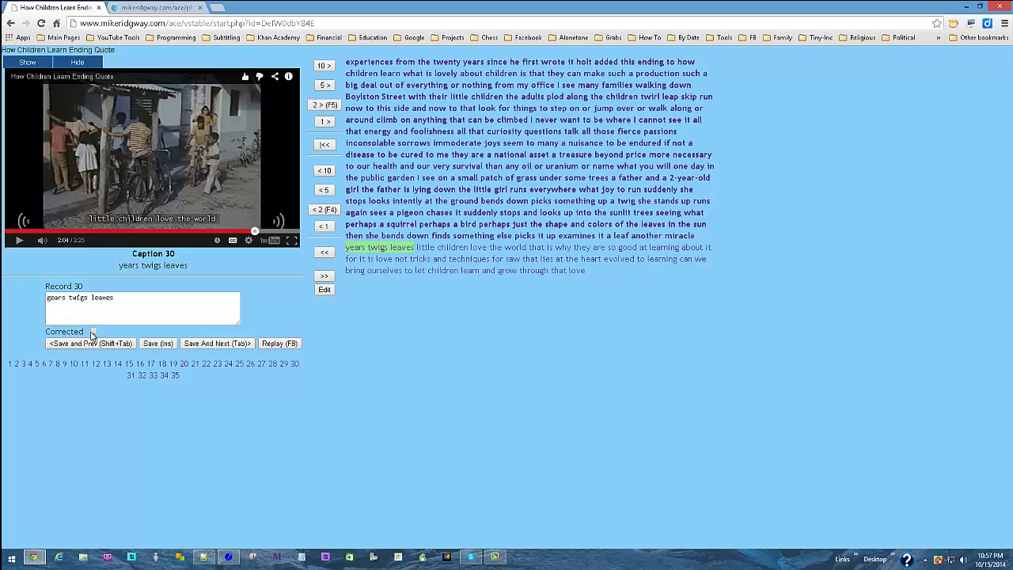
{"action": "left_click", "coordinate": [199, 345]}
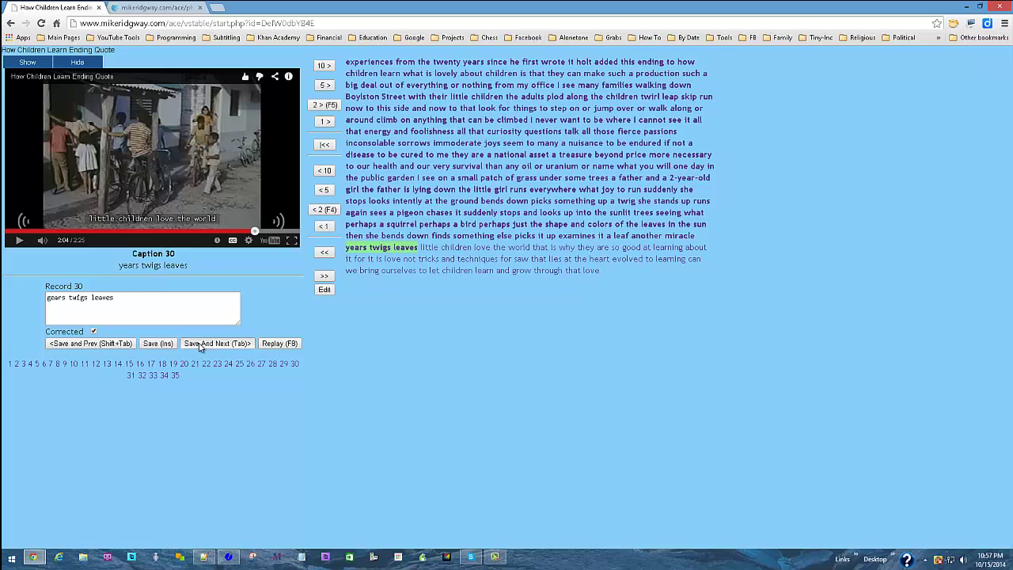
{"action": "left_click", "coordinate": [94, 332]}
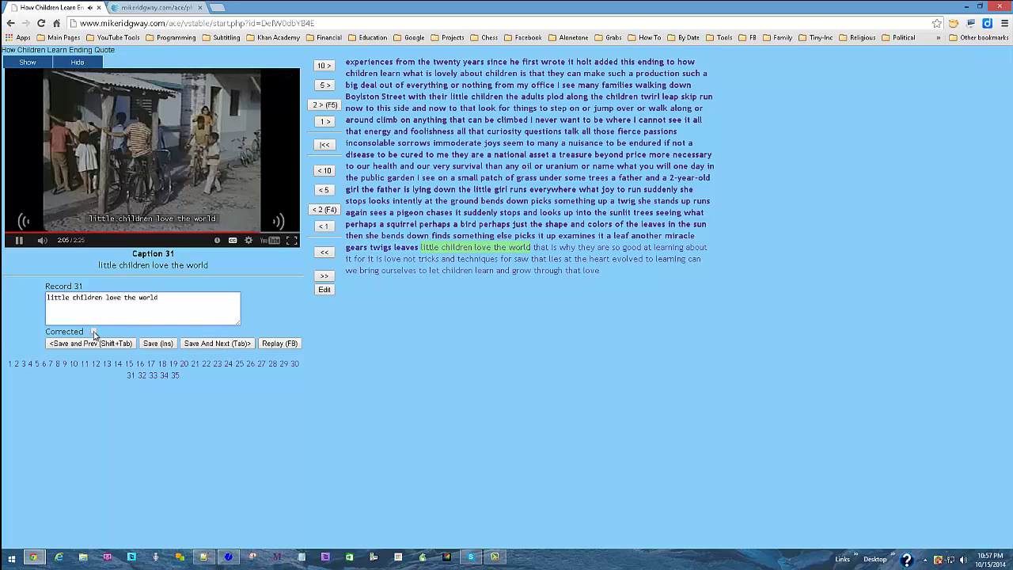
{"action": "left_click", "coordinate": [212, 345]}
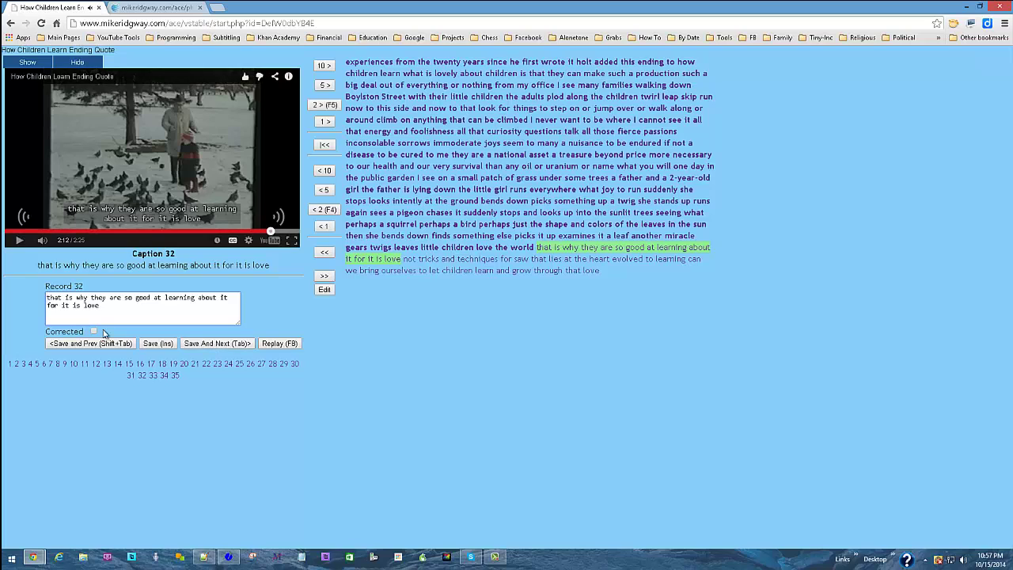
{"action": "left_click", "coordinate": [94, 331]}
{"action": "left_click", "coordinate": [193, 345]}
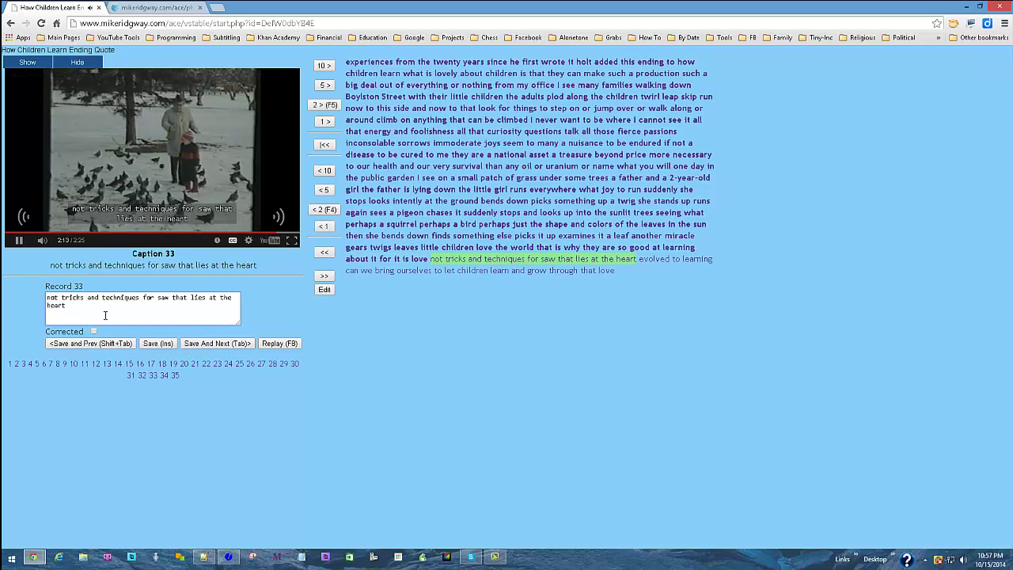
Step: Replace "for saw" with "of thoughts" in caption 33 and save it as corrected
{"action": "left_click_drag", "start_coordinate": [143, 297], "coordinate": [166, 298]}
{"action": "type", "text": "of thoughts"}
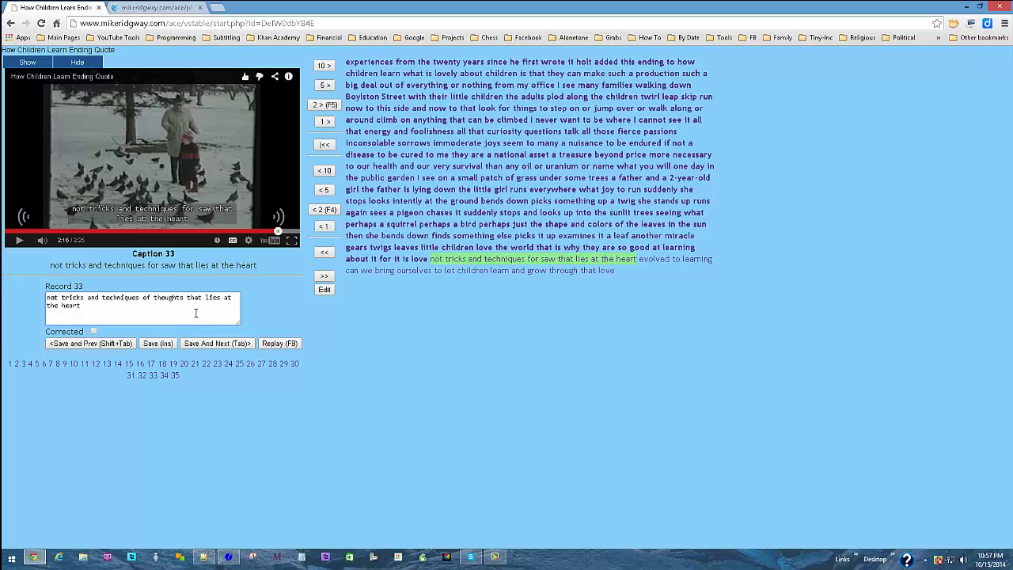
{"action": "left_click", "coordinate": [92, 332]}
{"action": "left_click", "coordinate": [214, 344]}
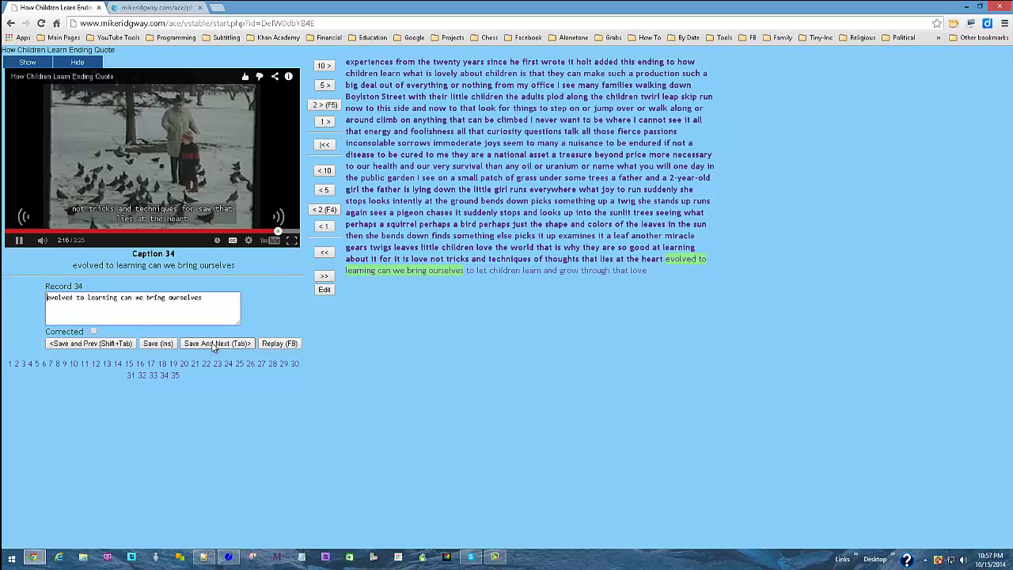
Step: Replace "evolved to" with "of all true" in caption 34, and save captions 34 and 35 as corrected
{"action": "double_click", "coordinate": [56, 298]}
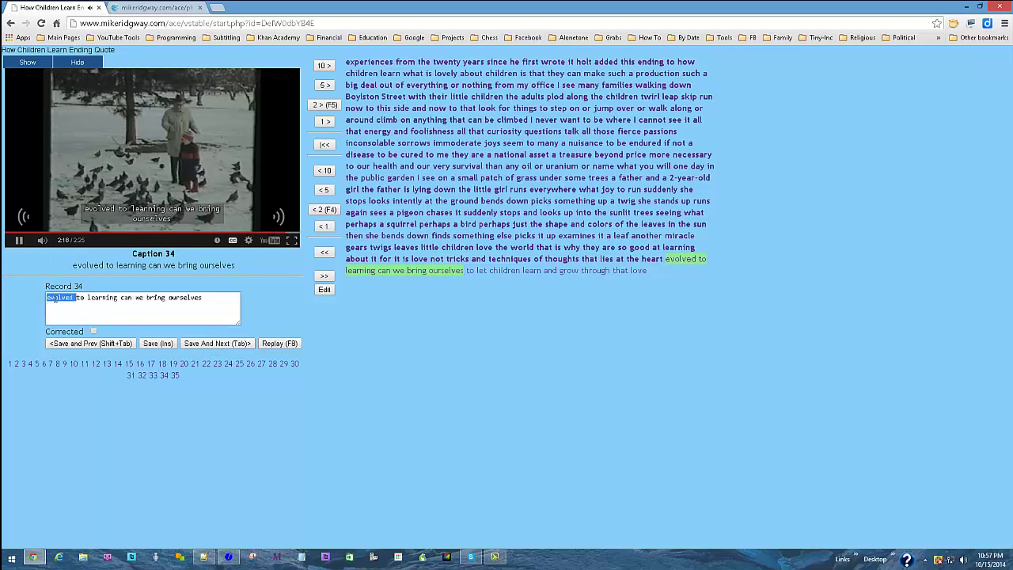
{"action": "key", "text": "Delete"}
{"action": "key", "text": "Delete"}
{"action": "key", "text": "Delete"}
{"action": "key", "text": "Delete"}
{"action": "type", "text": "o"}
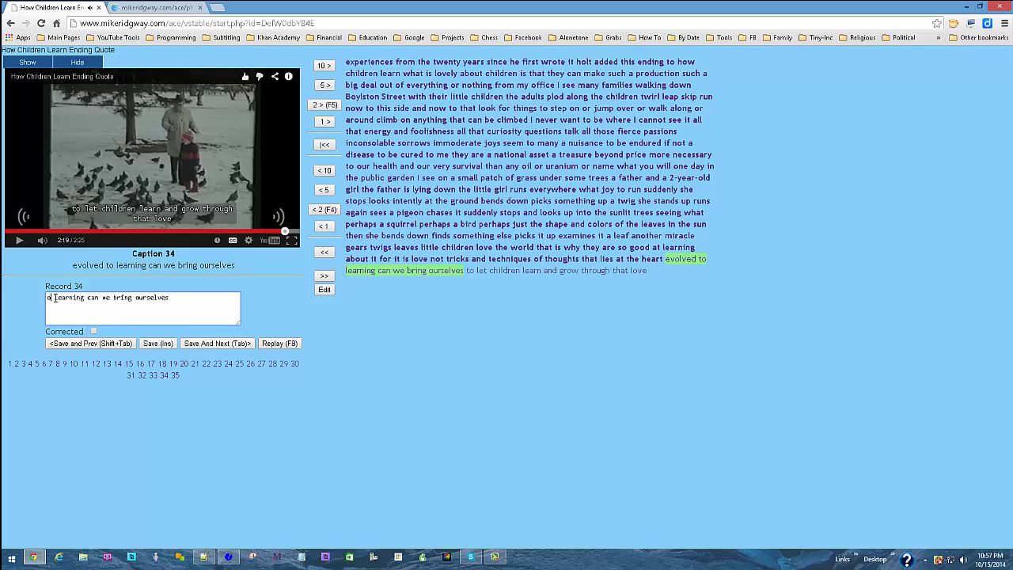
{"action": "type", "text": "f all true"}
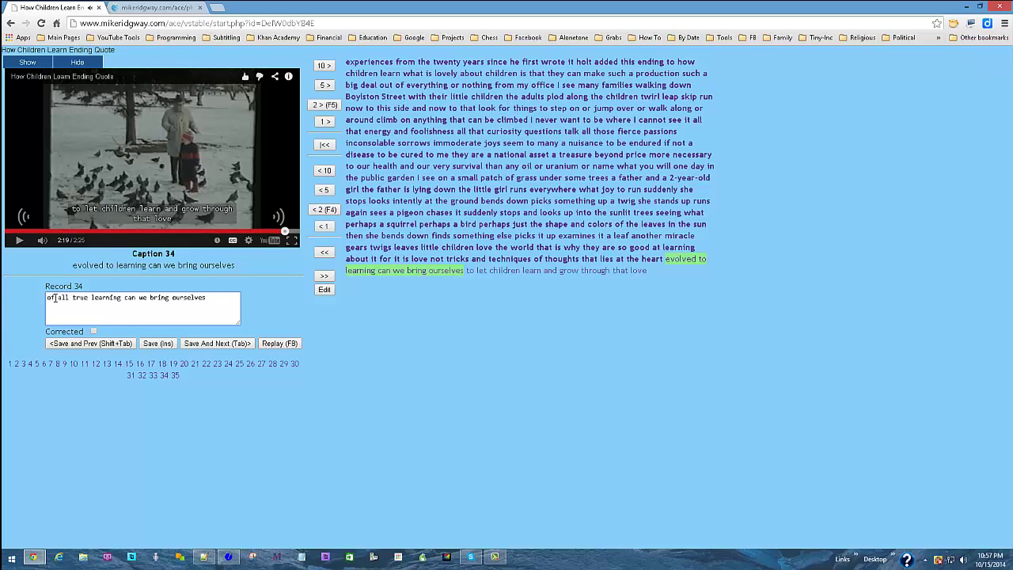
{"action": "key", "text": "Tab"}
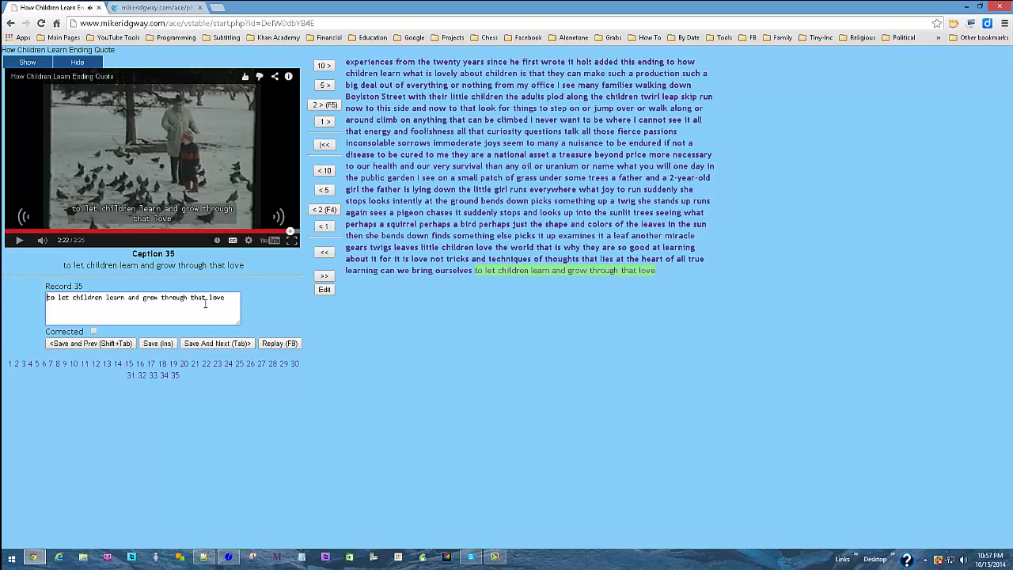
{"action": "left_click", "coordinate": [95, 331]}
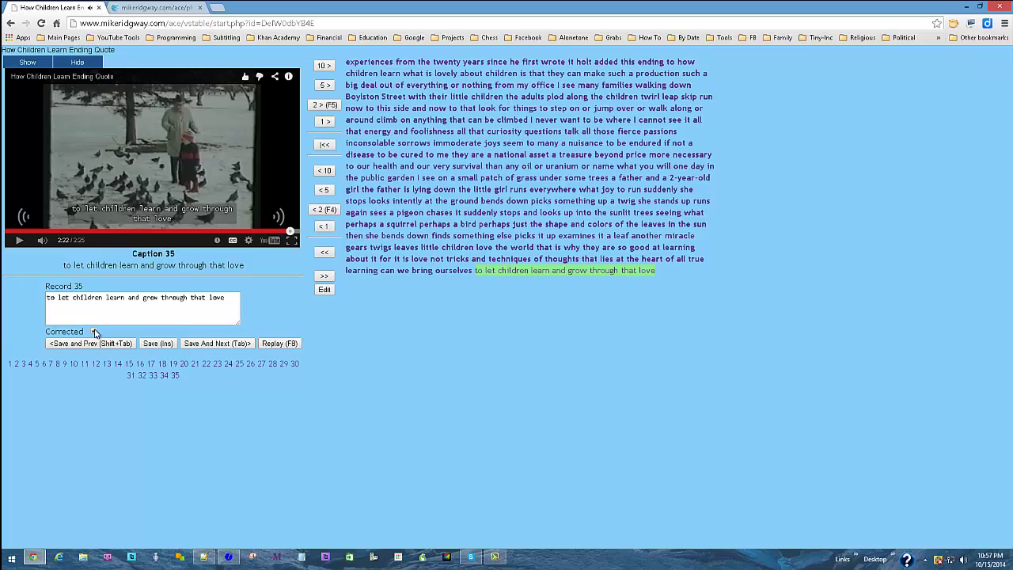
{"action": "left_click", "coordinate": [195, 344]}
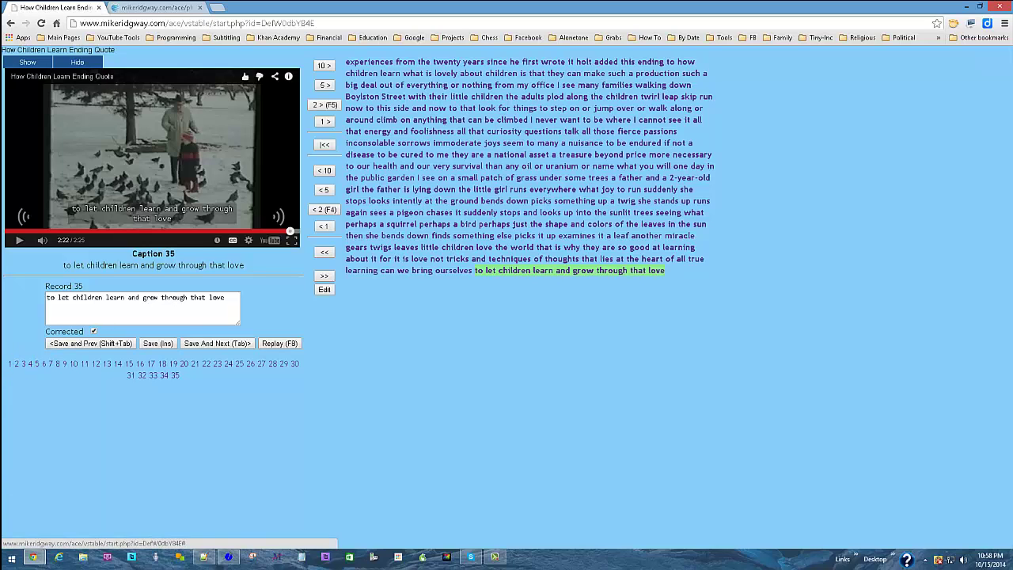
Step: Return to caption 1, edit it to "... experiences from the twenty years since he first wrote it, Holt", and save it
{"action": "left_click", "coordinate": [376, 67]}
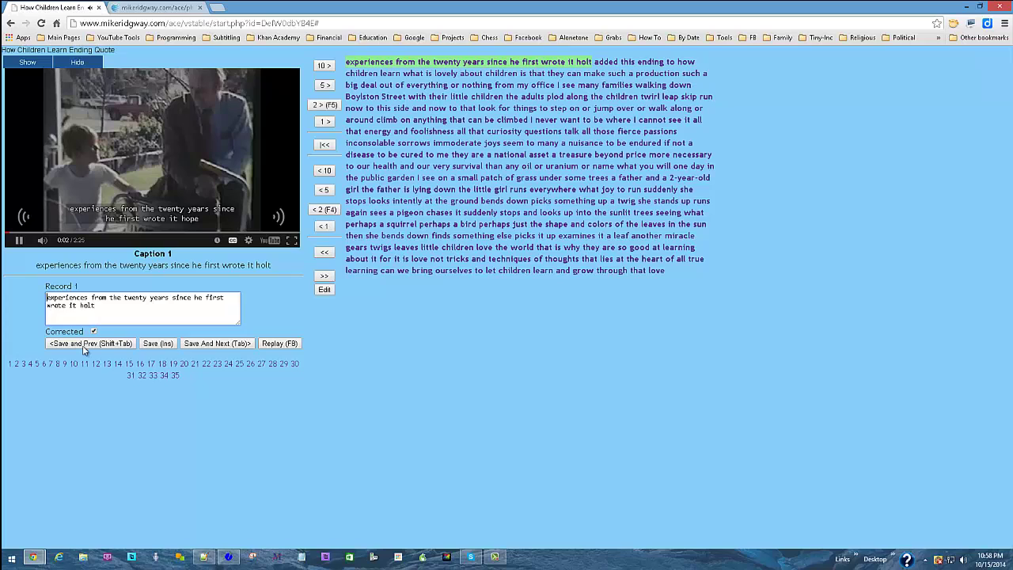
{"action": "type", "text": "..."}
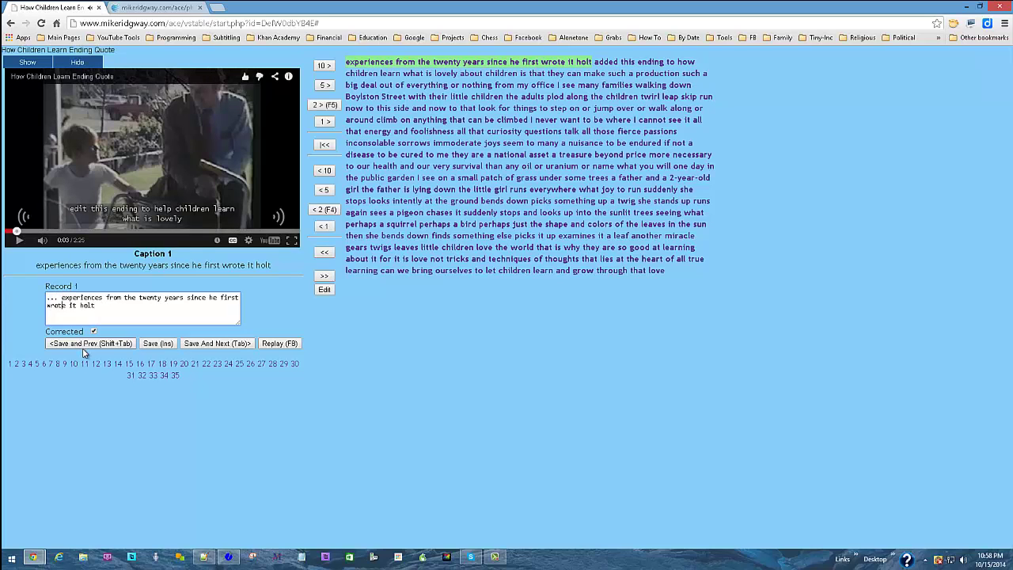
{"action": "key", "text": "ctrl+Right"}
{"action": "type", "text": ","}
{"action": "key", "text": "Tab"}
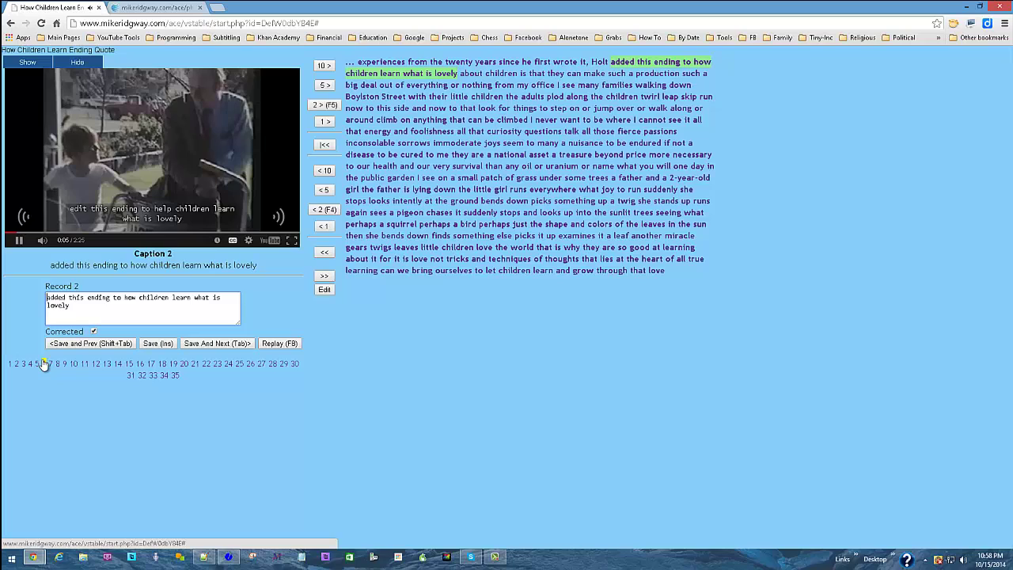
Step: Capitalize and punctuate caption 2 as: added this ending to "How Children Learn:" What is lovely. Save it
{"action": "key", "text": "ctrl+Right"}
{"action": "key", "text": "ctrl+Right"}
{"action": "key", "text": "ctrl+Right"}
{"action": "key", "text": "ctrl+Right"}
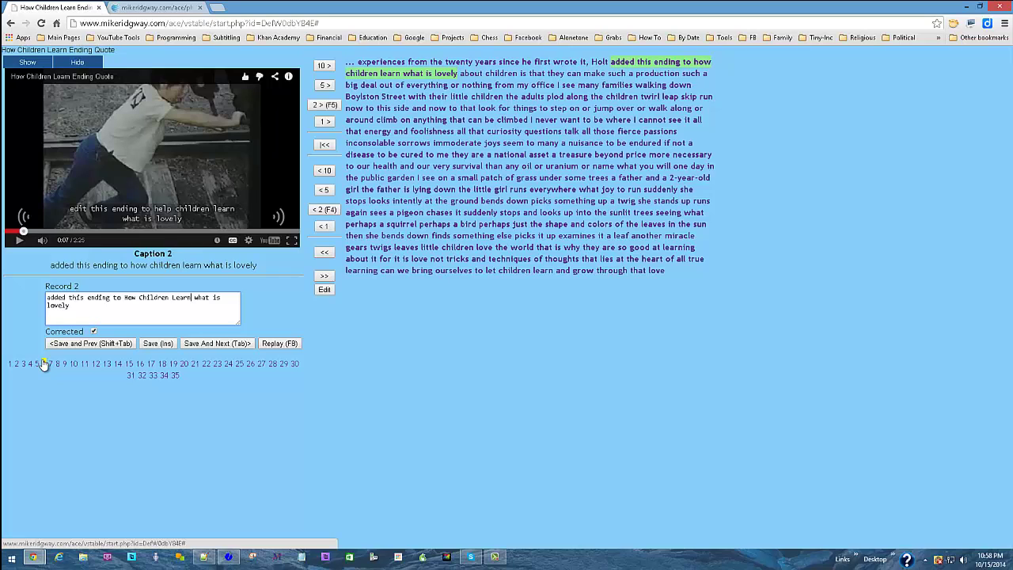
{"action": "type", "text": ":"}
{"action": "type", "text": "\""}
{"action": "type", "text": "\""}
{"action": "key", "text": "Tab"}
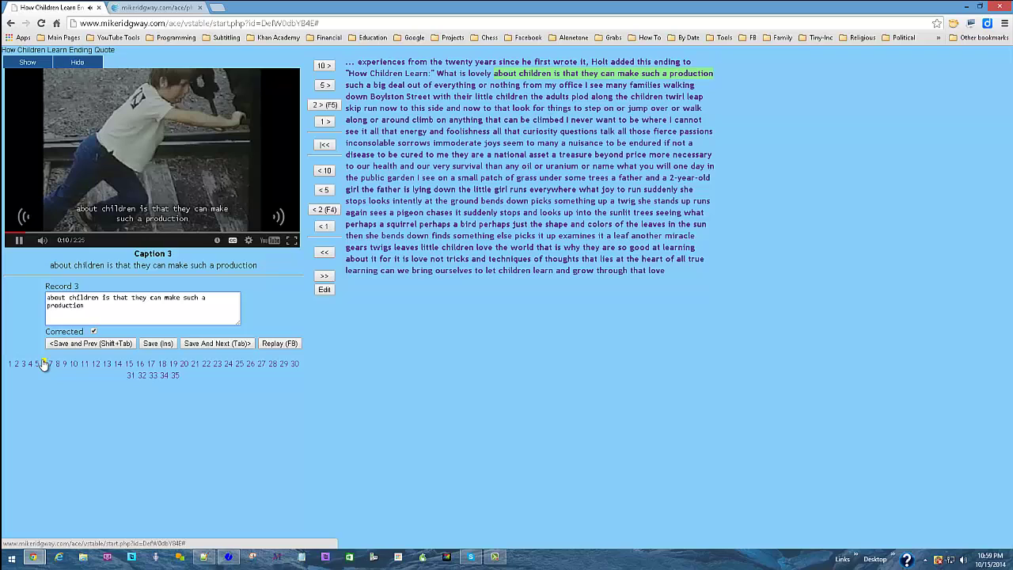
Step: Add a comma after "production" at the end of caption 3 and save it
{"action": "key", "text": "Tab"}
{"action": "key", "text": "shift+Tab"}
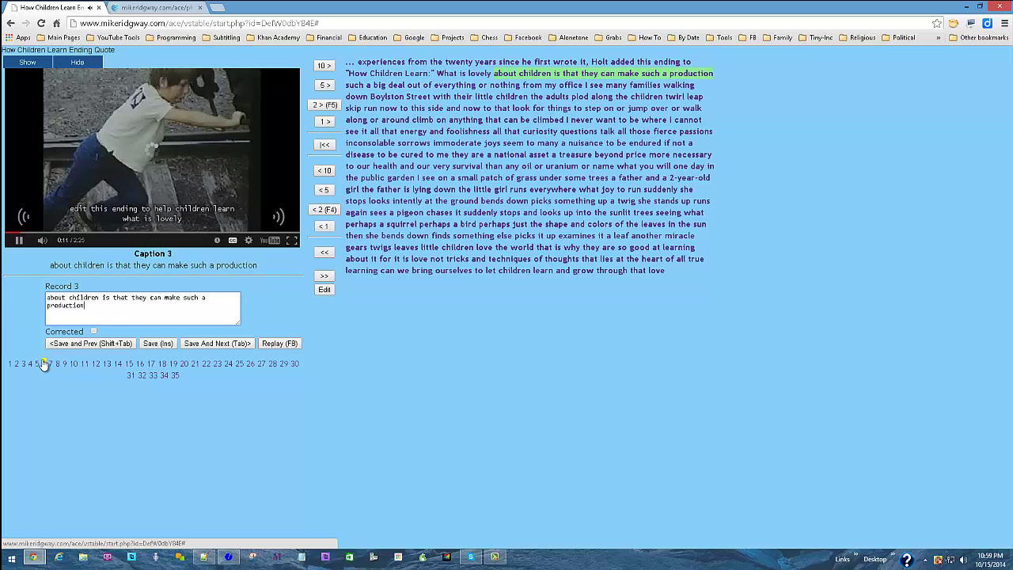
{"action": "key", "text": "Tab"}
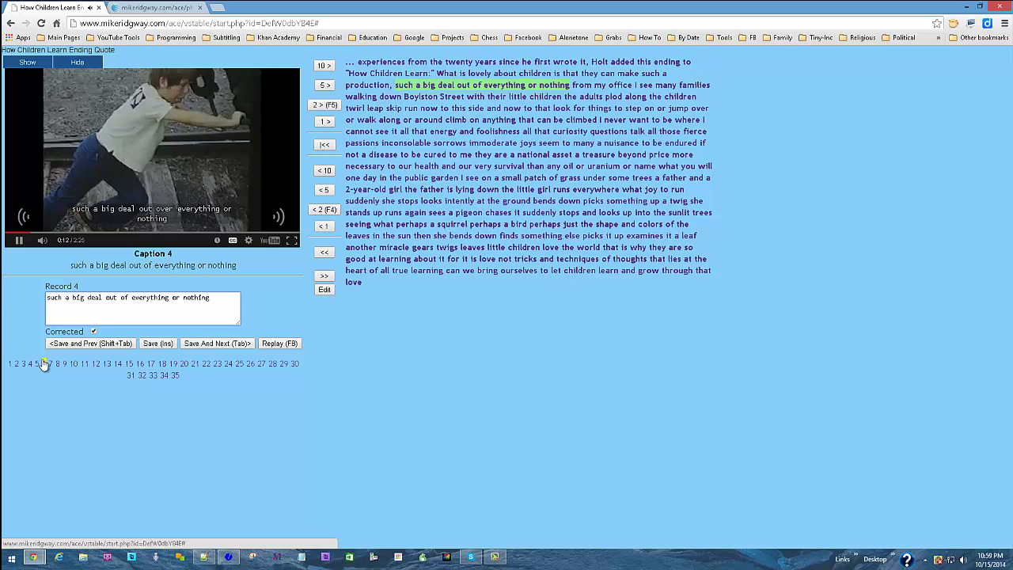
Step: Punctuate caption 4 as "such a big deal out of everything -- or nothing." and save it
{"action": "type", "text": "--"}
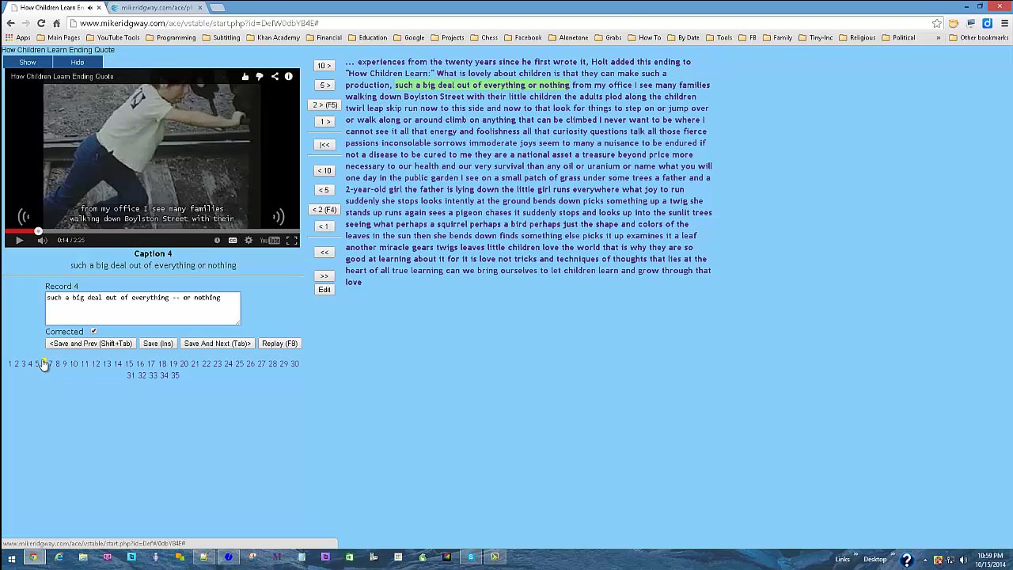
{"action": "key", "text": "BackSpace"}
{"action": "key", "text": "Tab"}
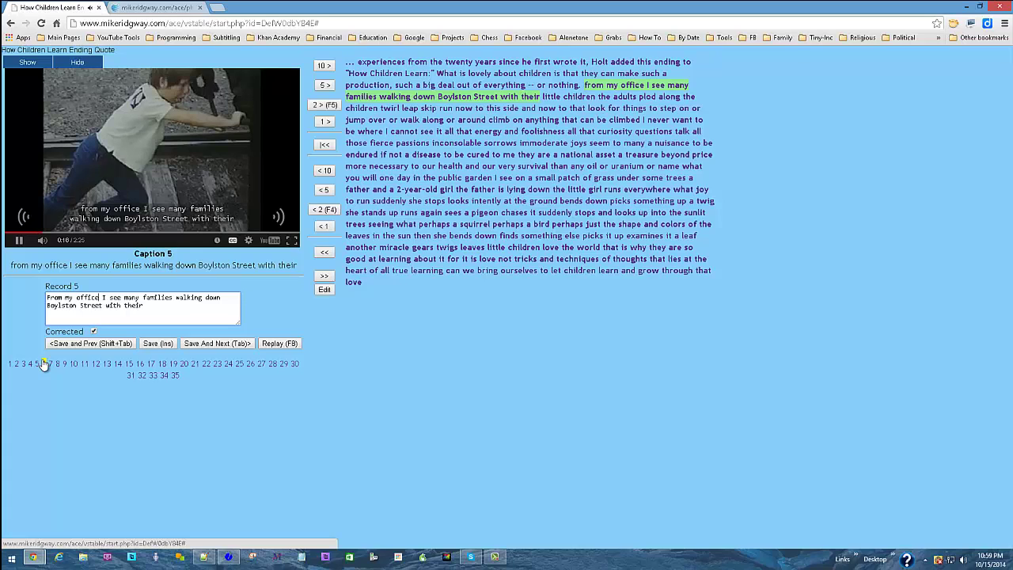
Step: Begin caption 5 with "From my office,", end caption 6 with a period, and save both captions
{"action": "type", "text": ","}
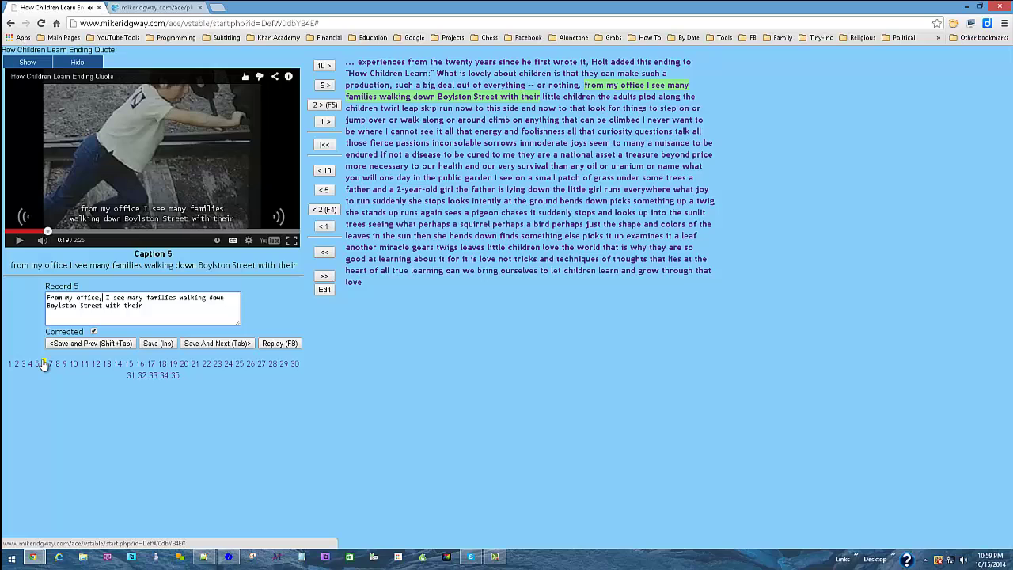
{"action": "key", "text": "Tab"}
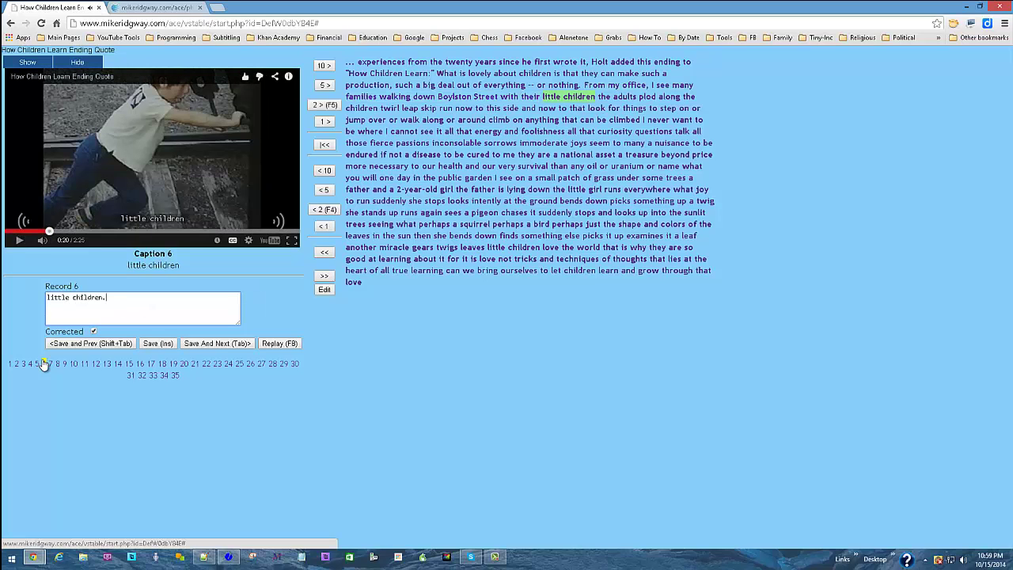
{"action": "key", "text": "Tab"}
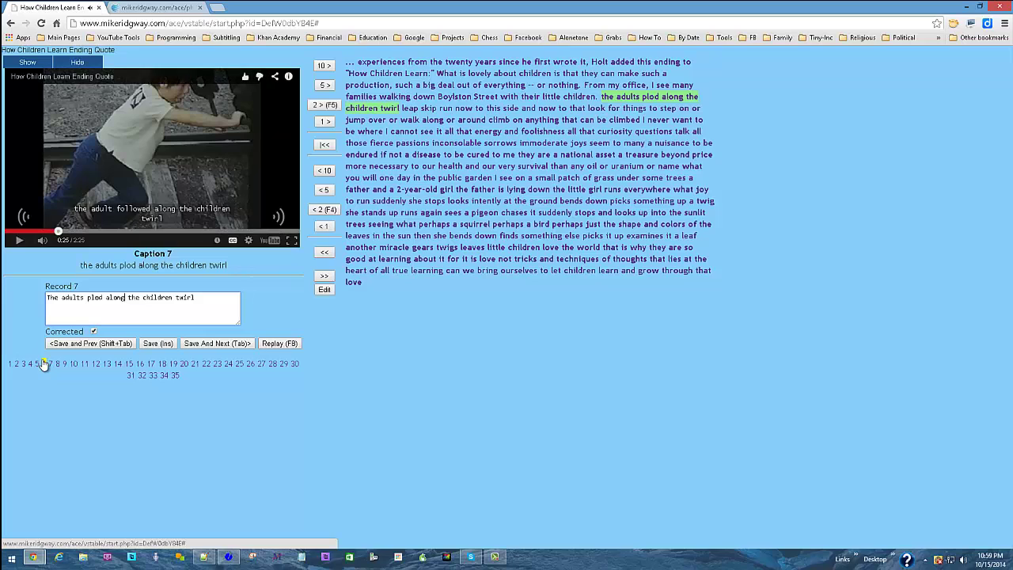
Step: Punctuate and capitalize caption 7 as "The adults plod along. The children twirl," and save it
{"action": "type", "text": "."}
{"action": "key", "text": "Delete"}
{"action": "type", "text": "T"}
{"action": "type", "text": "."}
{"action": "key", "text": "BackSpace"}
{"action": "key", "text": "Tab"}
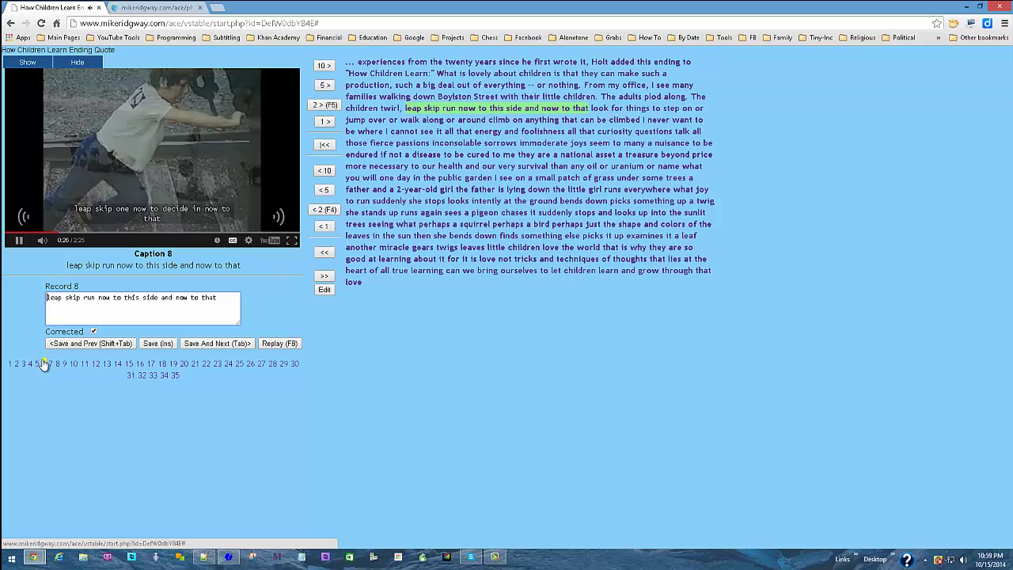
Step: Punctuate caption 8 as "leap, skip, run now to this side and now to that,", end caption 9 with a comma, and save both
{"action": "type", "text": ","}
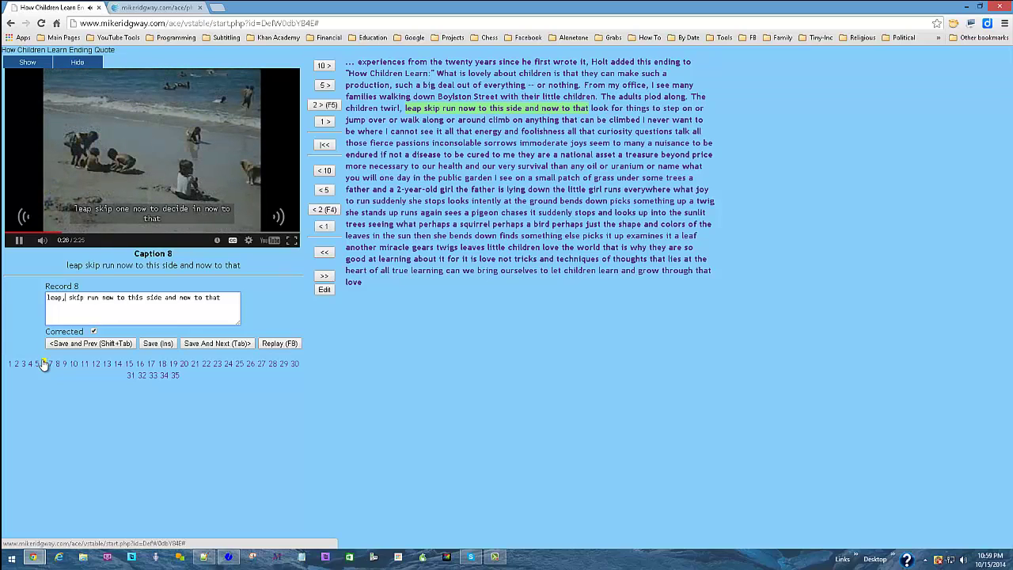
{"action": "type", "text": ","}
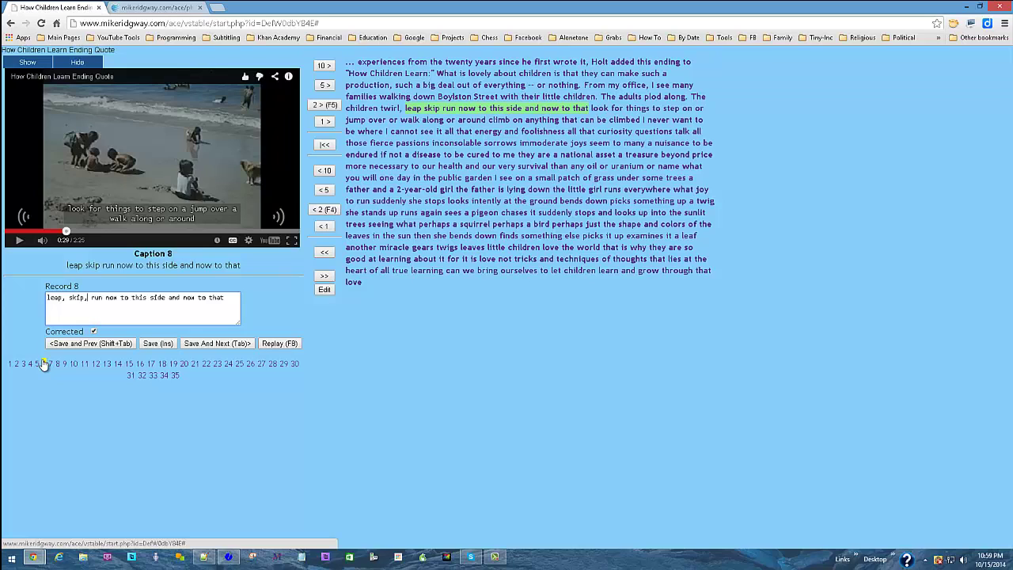
{"action": "type", "text": ","}
{"action": "key", "text": "Tab"}
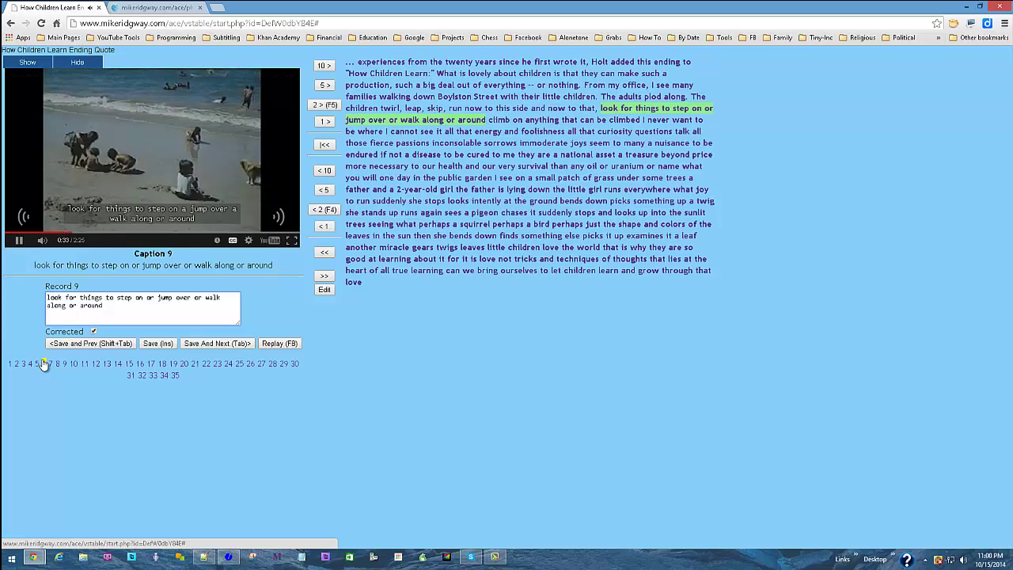
{"action": "type", "text": ","}
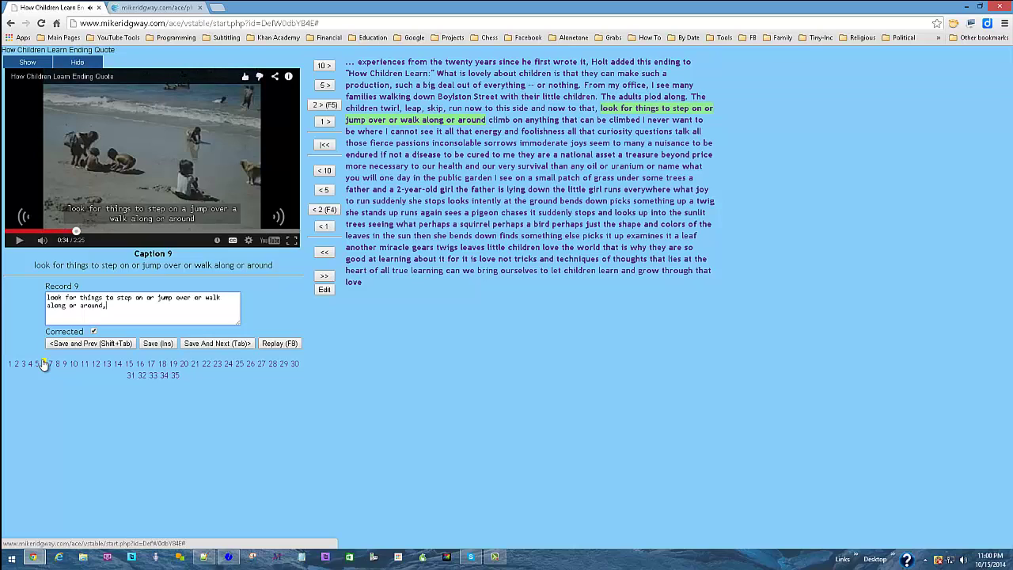
{"action": "key", "text": "Tab"}
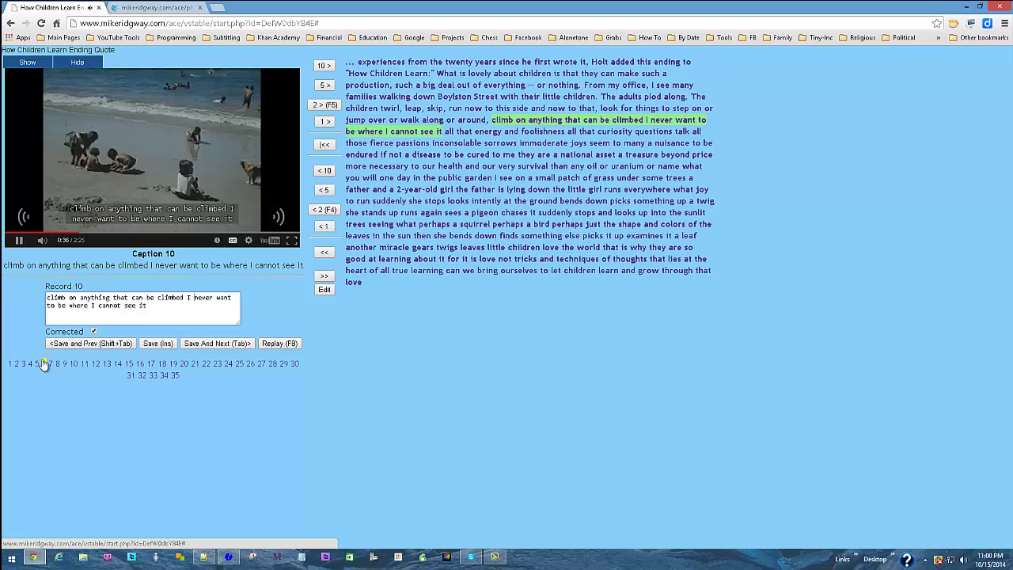
Step: Punctuate caption 10 as "climb on anything that can be climbed. I never want to be where I cannot see it --" and save it
{"action": "type", "text": "."}
{"action": "type", "text": "."}
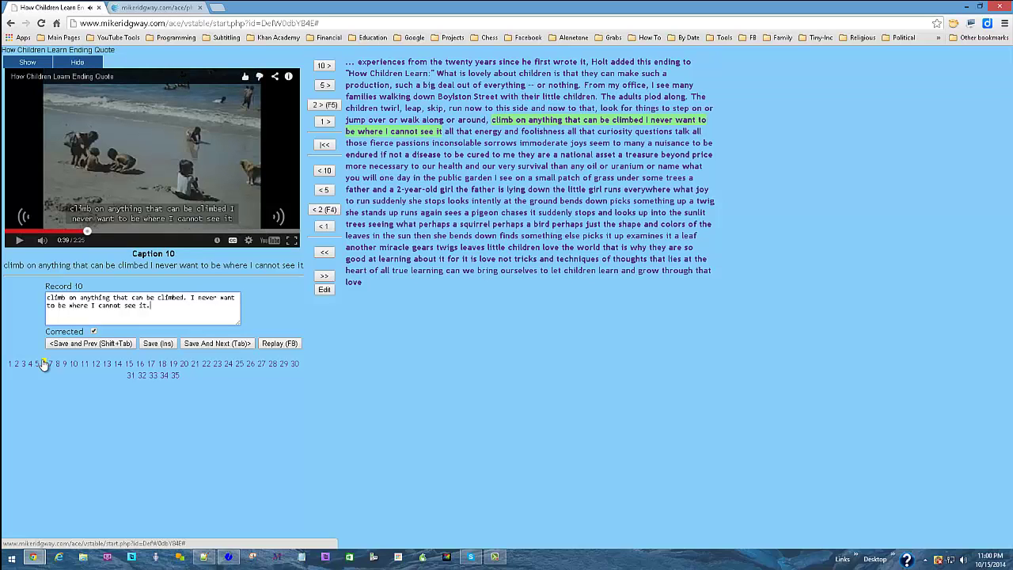
{"action": "key", "text": "Tab"}
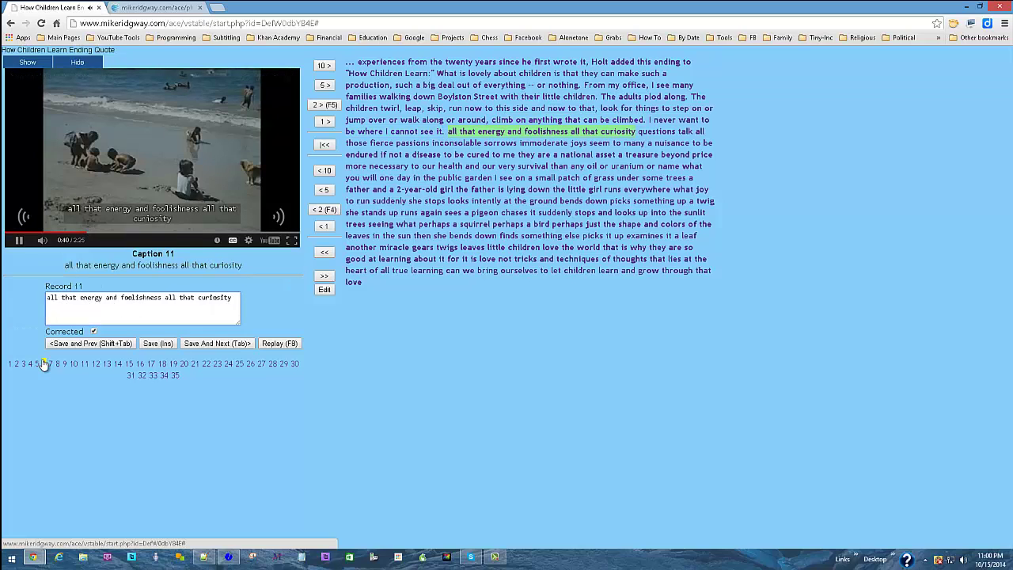
{"action": "key", "text": "shift+Tab"}
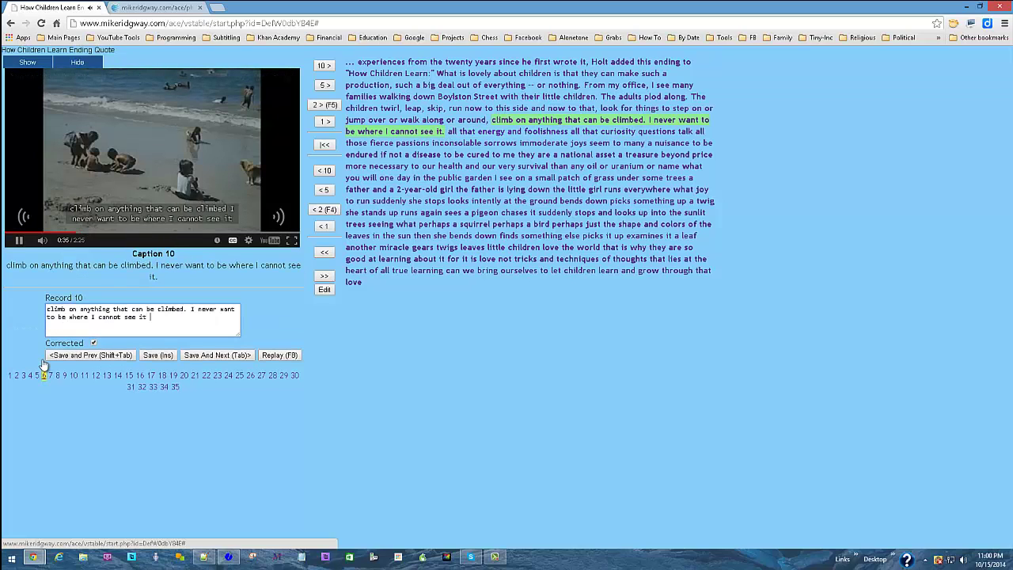
{"action": "type", "text": "--"}
{"action": "key", "text": "Tab"}
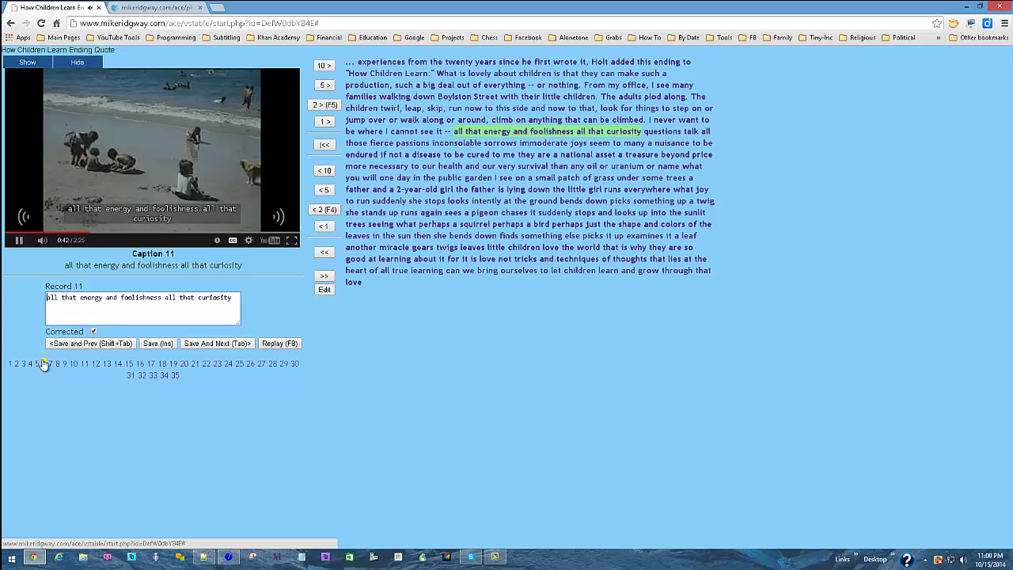
Step: Punctuate caption 11 as "all that energy and foolishness, all that curiosity," and caption 12 as "questions, talk, all those fierce", saving both
{"action": "key", "text": "Left"}
{"action": "key", "text": "Left"}
{"action": "key", "text": "Left"}
{"action": "type", "text": ","}
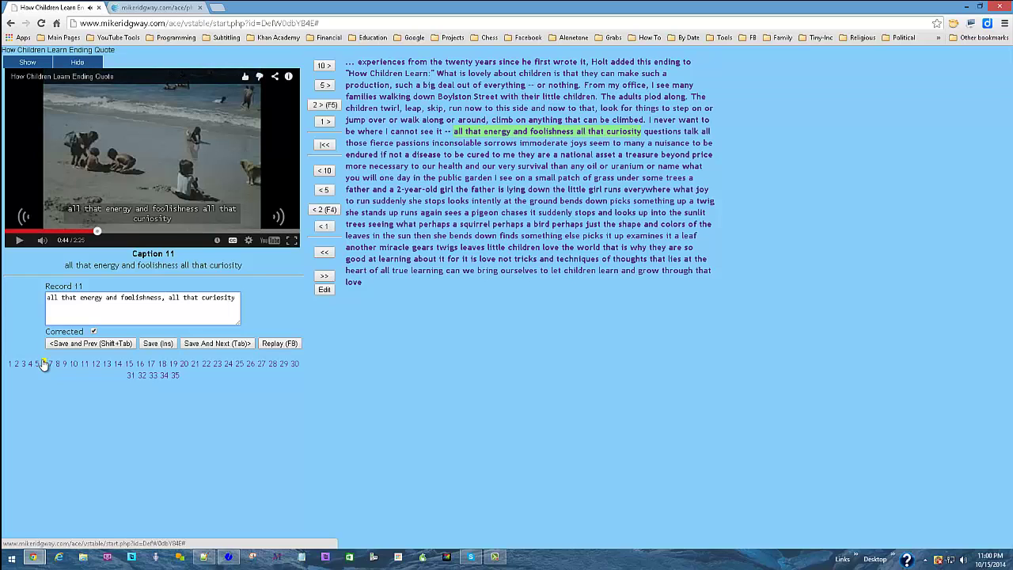
{"action": "key", "text": "Tab"}
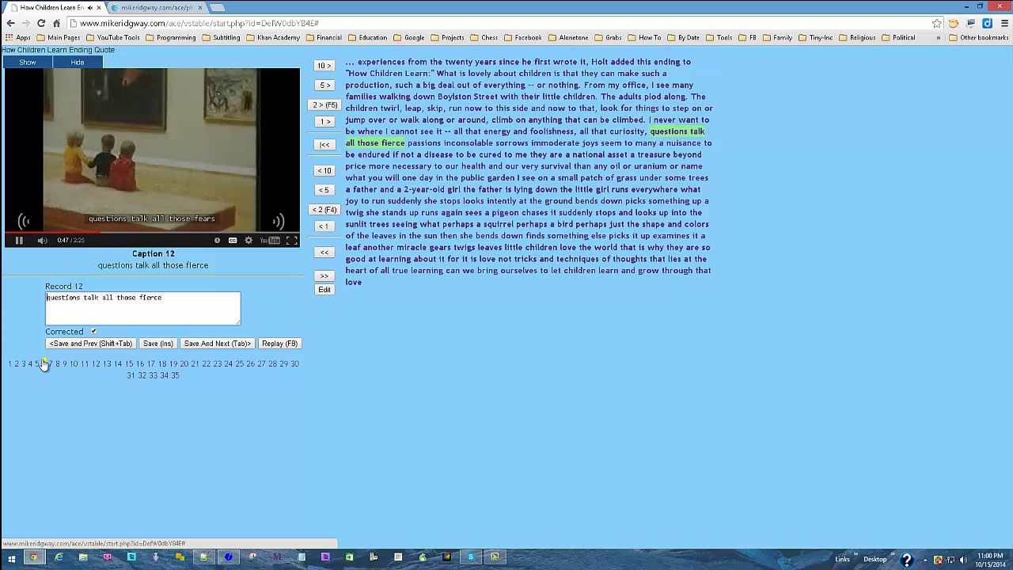
{"action": "type", "text": ","}
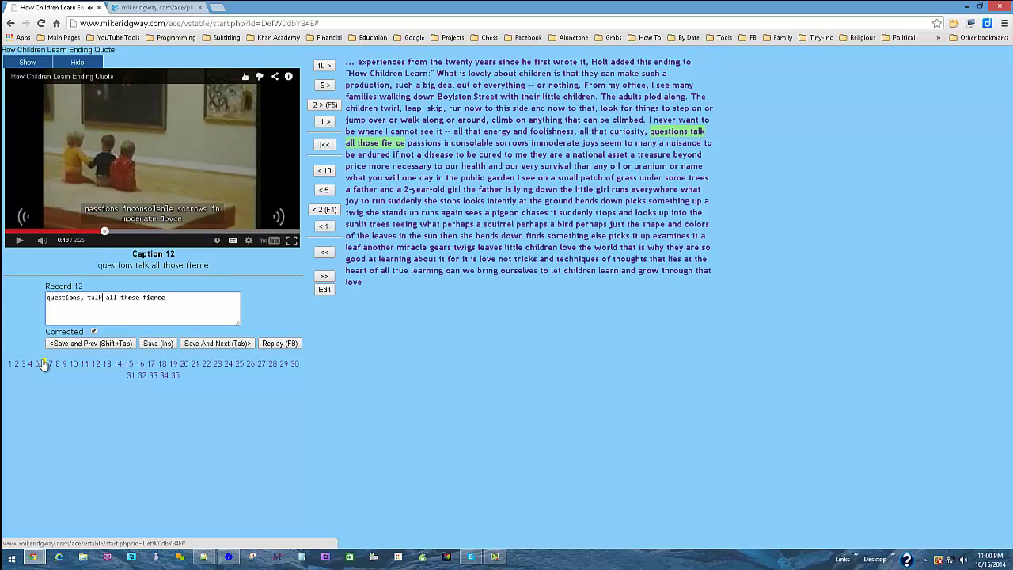
{"action": "type", "text": ","}
{"action": "key", "text": "Tab"}
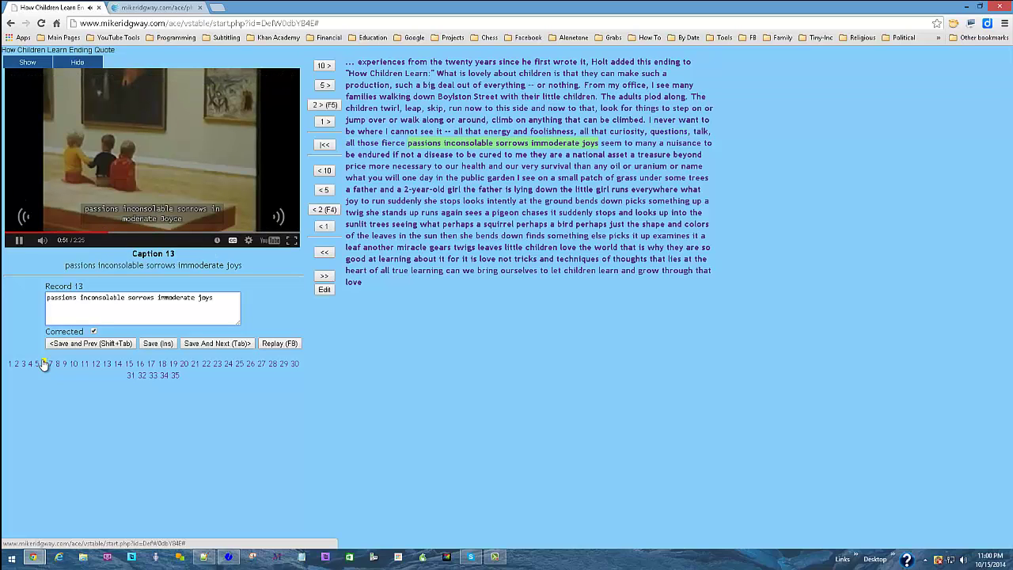
Step: Punctuate caption 13 as "passions, inconsolable sorrows, immoderate joys" without a trailing comma and save it
{"action": "type", "text": ","}
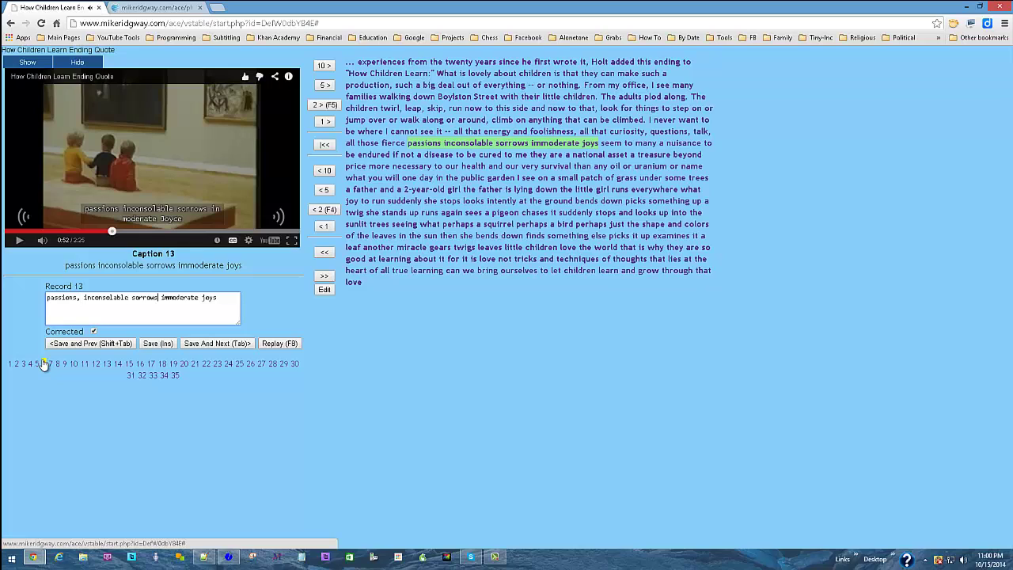
{"action": "type", "text": ","}
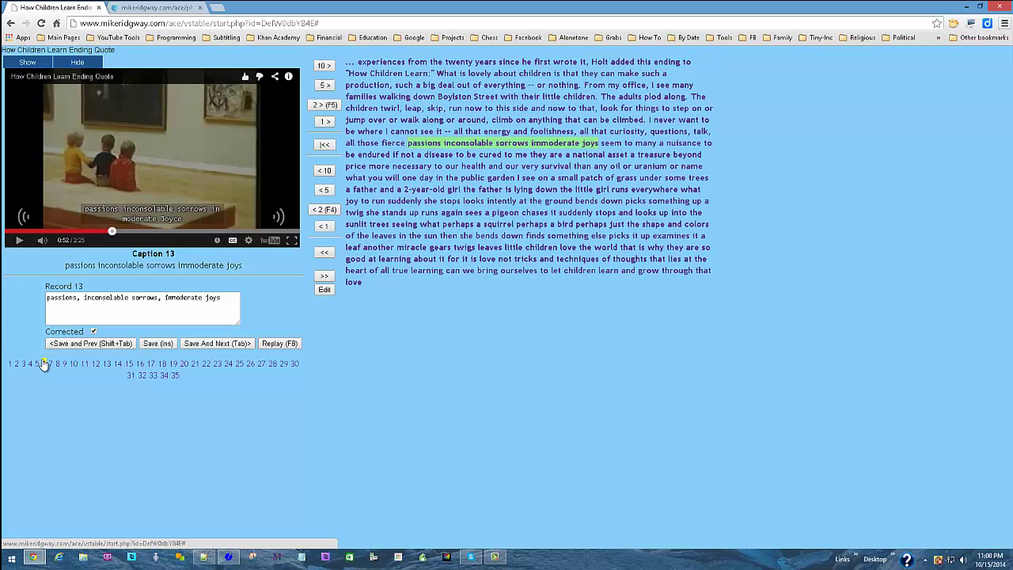
{"action": "left_click", "coordinate": [218, 300]}
{"action": "type", "text": ","}
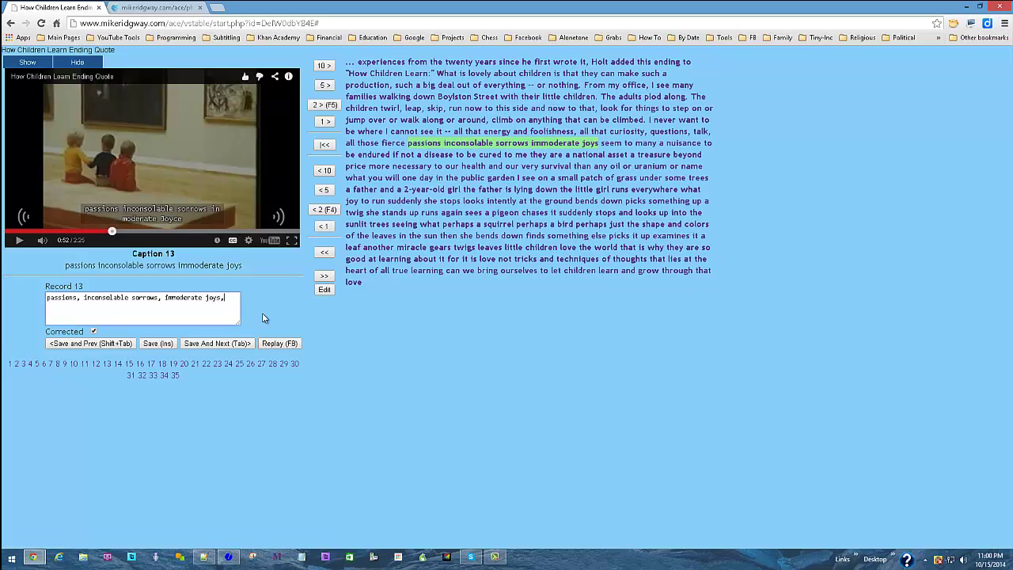
{"action": "key", "text": "Tab"}
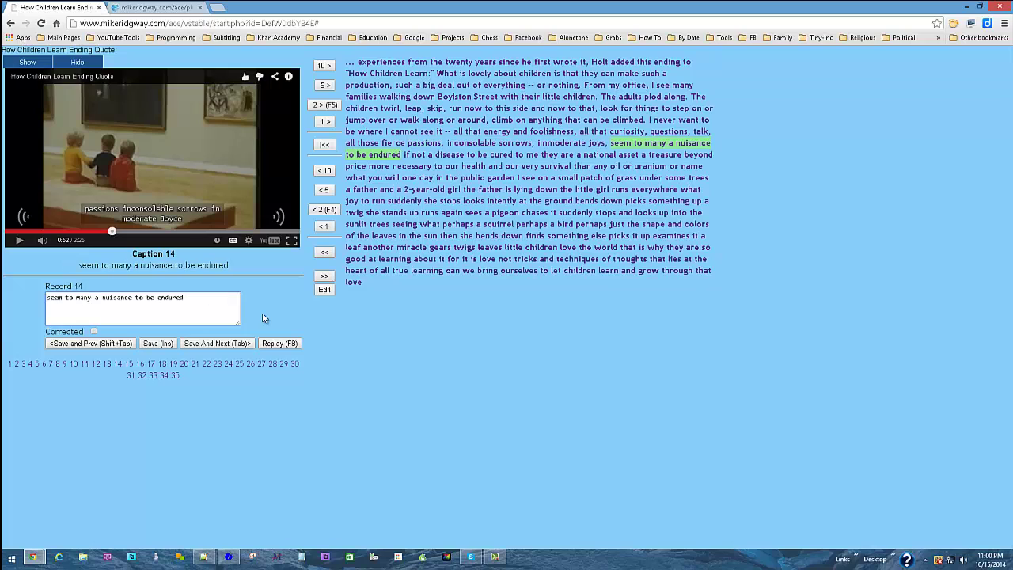
{"action": "key", "text": "shift+Tab"}
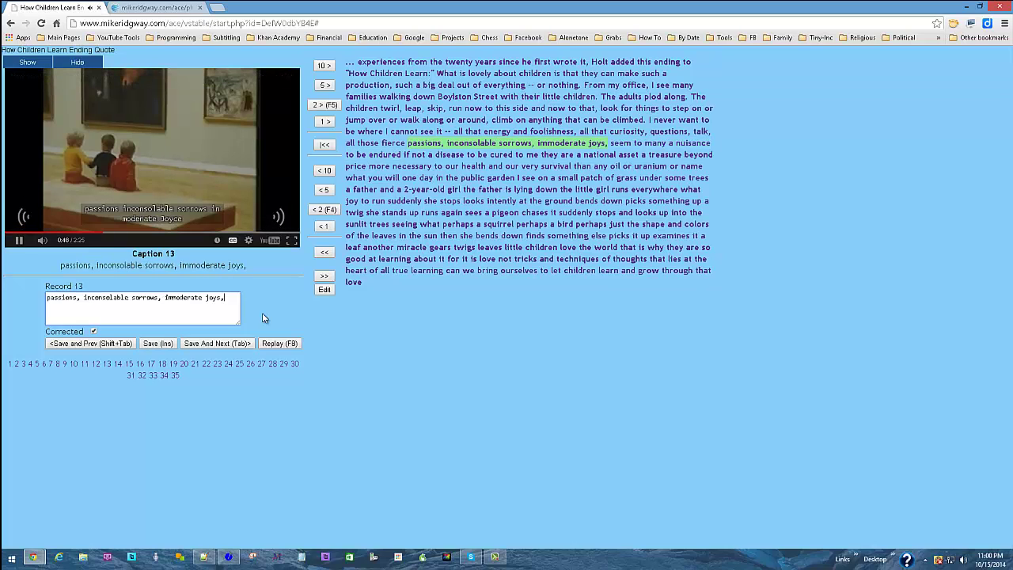
{"action": "key", "text": "Tab"}
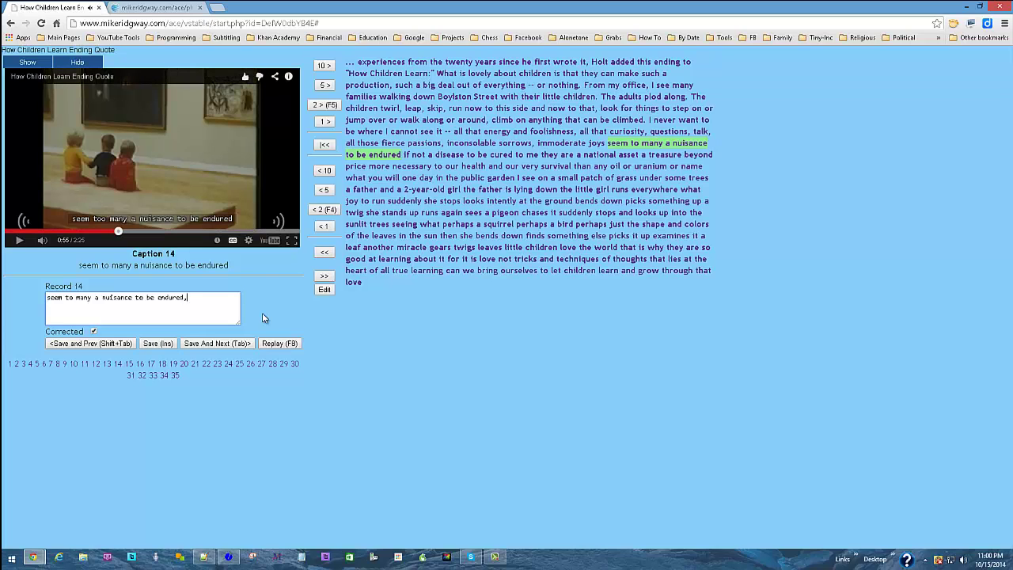
Step: End caption 14 with a comma, punctuate caption 15 as "if not a disease to be cured. To me, they are a national asset," and save both
{"action": "type", "text": ","}
{"action": "key", "text": "Tab"}
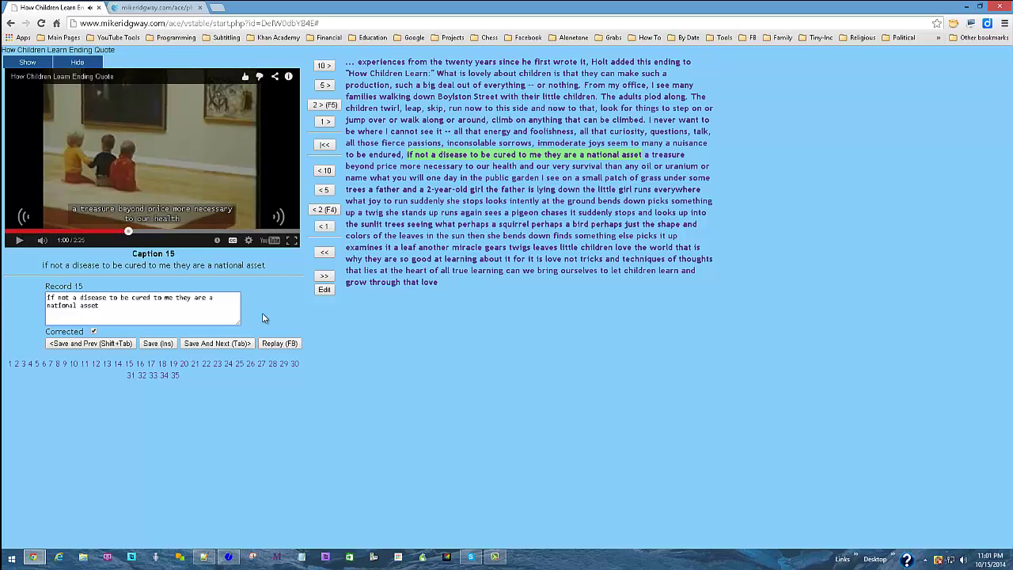
{"action": "type", "text": "."}
{"action": "key", "text": "Right"}
{"action": "key", "text": "Delete"}
{"action": "type", "text": "To me,"}
{"action": "key", "text": "Tab"}
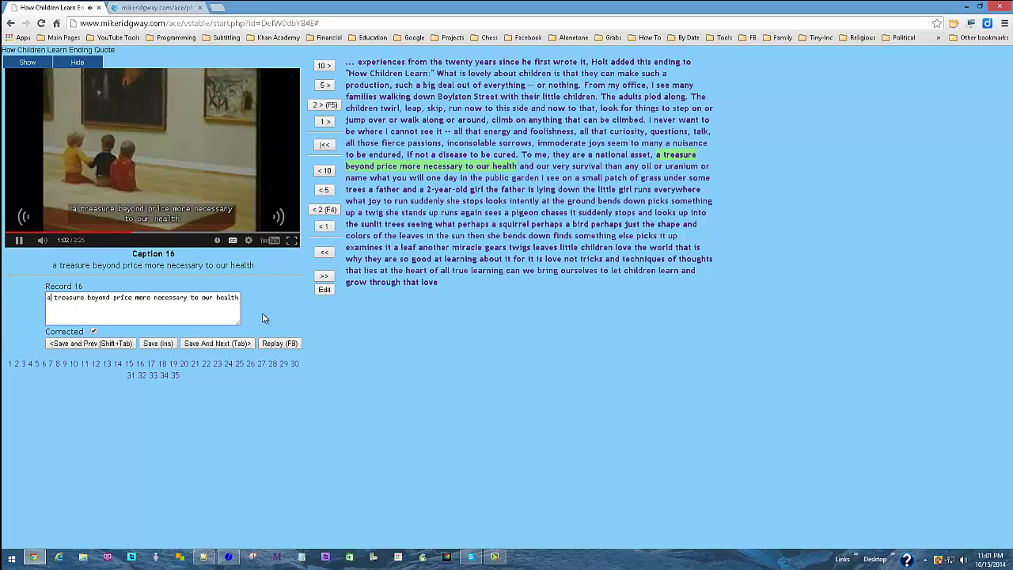
Step: Add a comma after "price" in caption 16 and after "uranium" in caption 17, saving both captions
{"action": "type", "text": ","}
{"action": "key", "text": "Tab"}
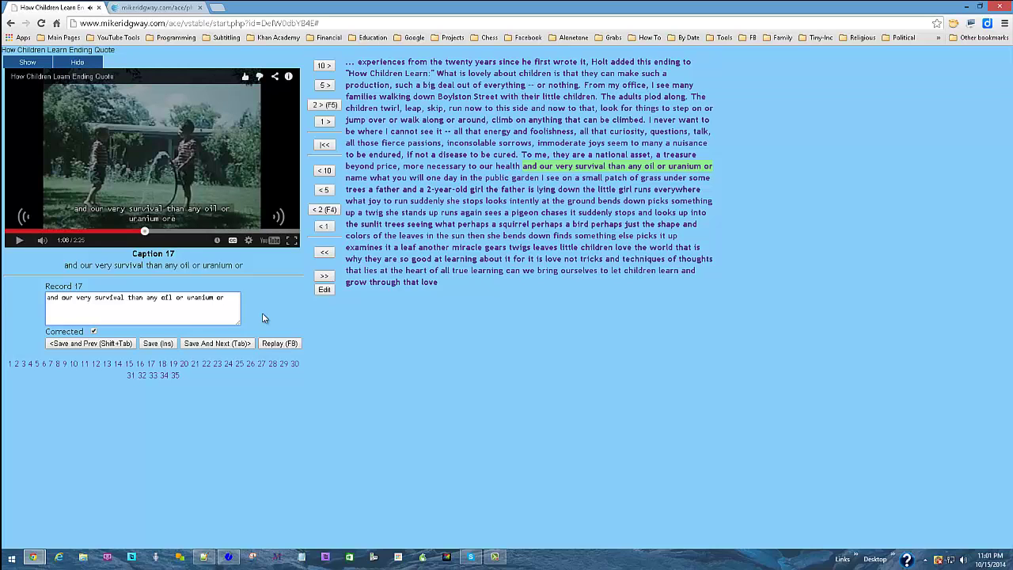
{"action": "type", "text": ","}
{"action": "key", "text": "Tab"}
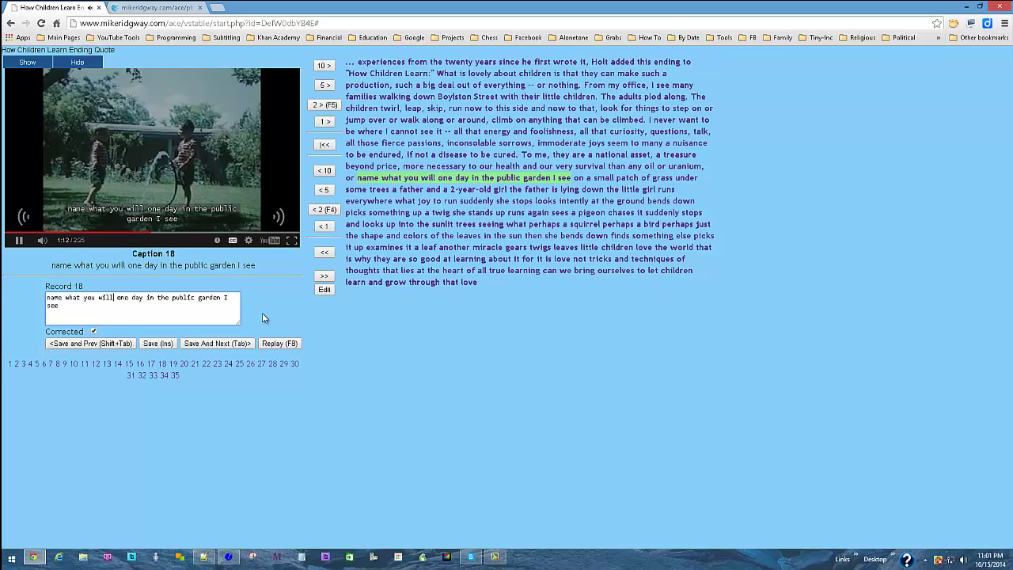
Step: Punctuate and capitalize caption 18 as "name what you will. One day in the public garden, I see," and save it
{"action": "type", "text": "."}
{"action": "key", "text": "Delete"}
{"action": "type", "text": "O"}
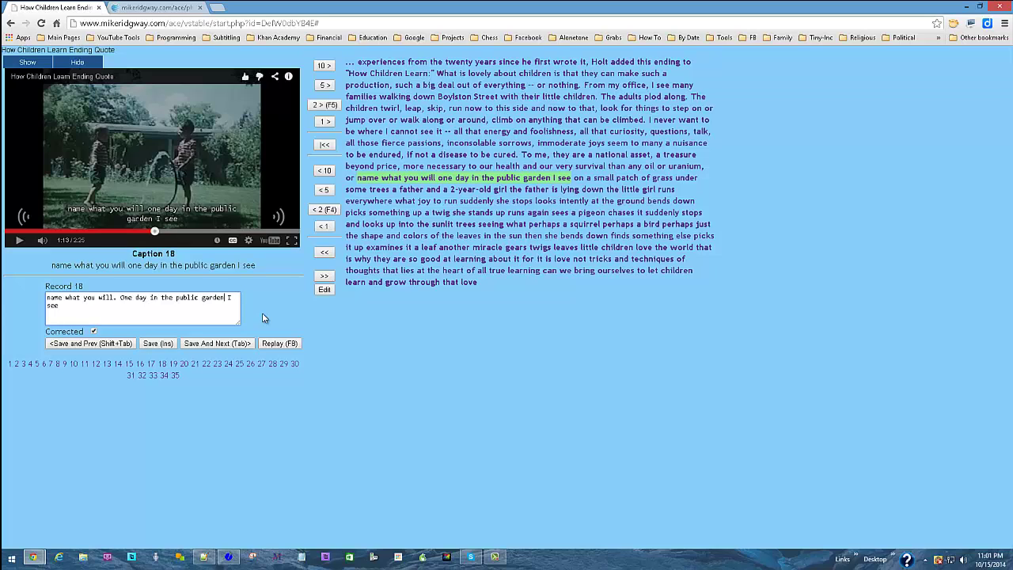
{"action": "type", "text": ","}
{"action": "key", "text": "Tab"}
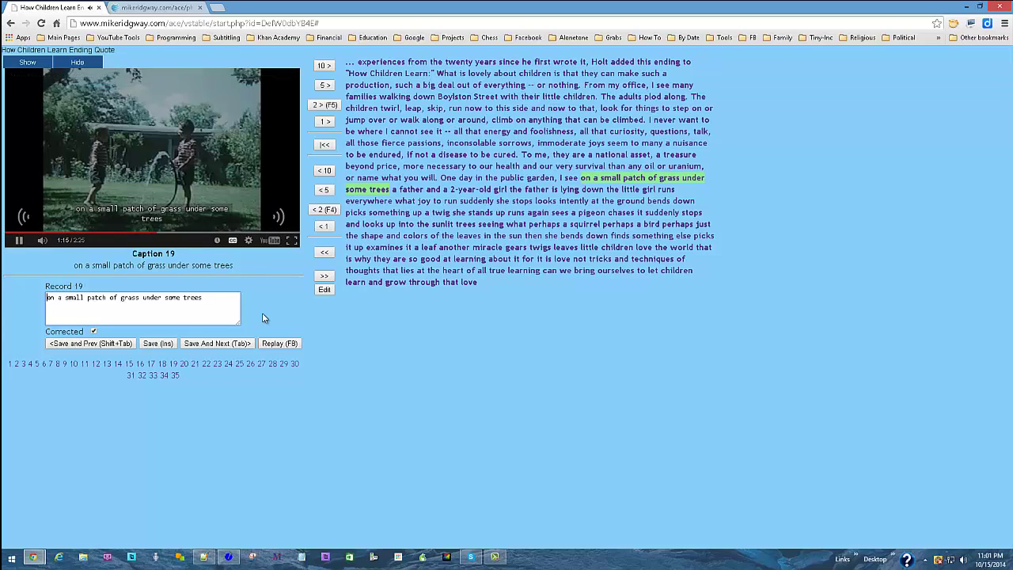
{"action": "key", "text": "shift+Tab"}
{"action": "type", "text": ","}
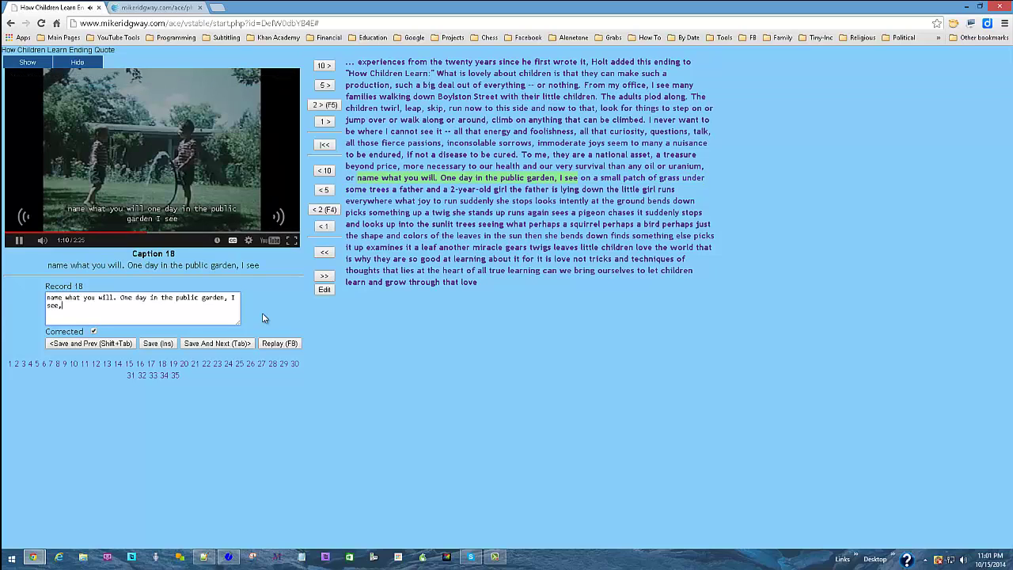
{"action": "key", "text": "Tab"}
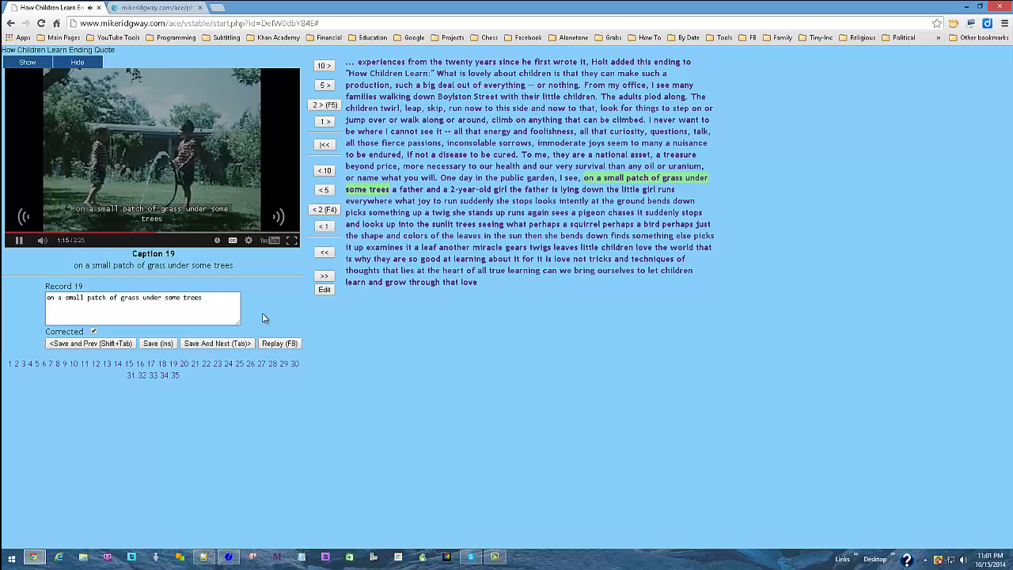
Step: End caption 19 with a comma, punctuate caption 20 as "a father and a 2-year-old girl. The father is lying down," and save both
{"action": "type", "text": ","}
{"action": "key", "text": "Tab"}
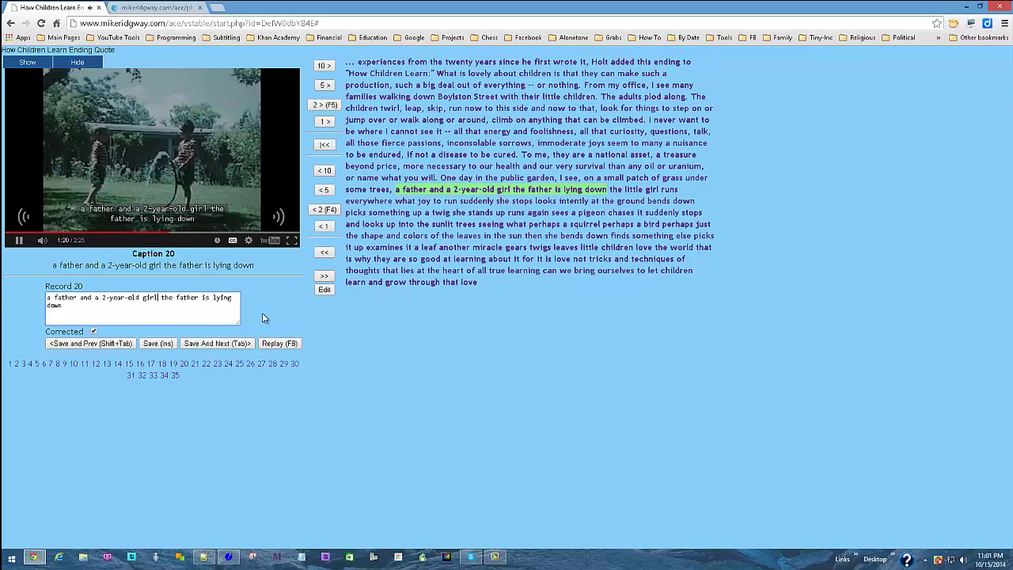
{"action": "type", "text": "."}
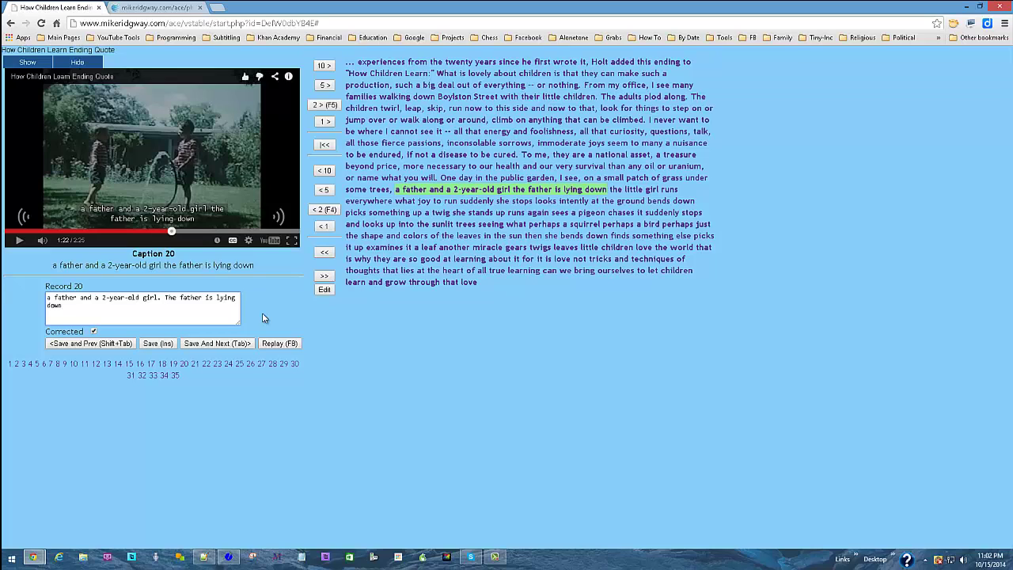
{"action": "key", "text": "Tab"}
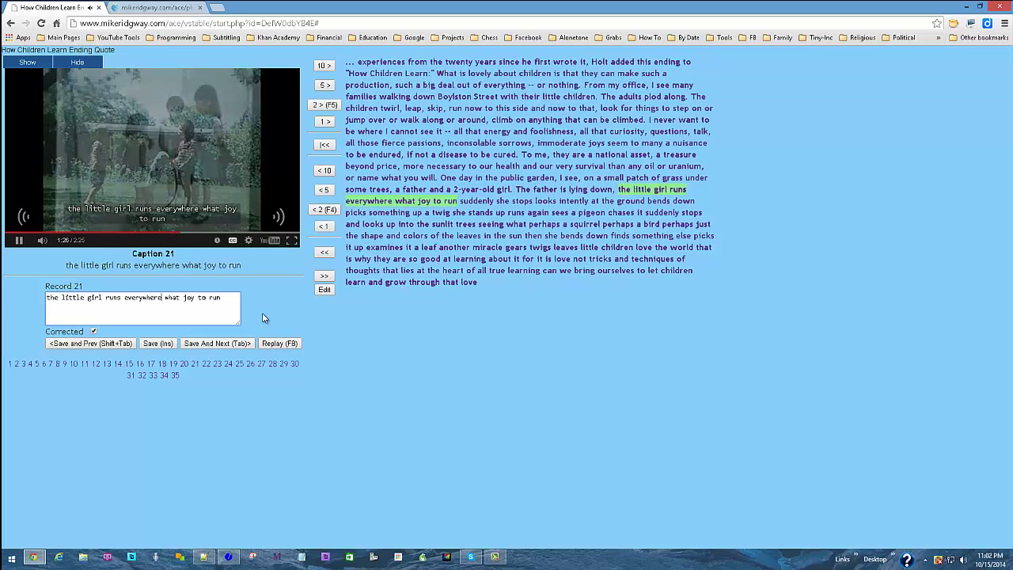
Step: Punctuate and capitalize caption 21 as "the little girl runs everywhere. What joy to run." and save it
{"action": "type", "text": "."}
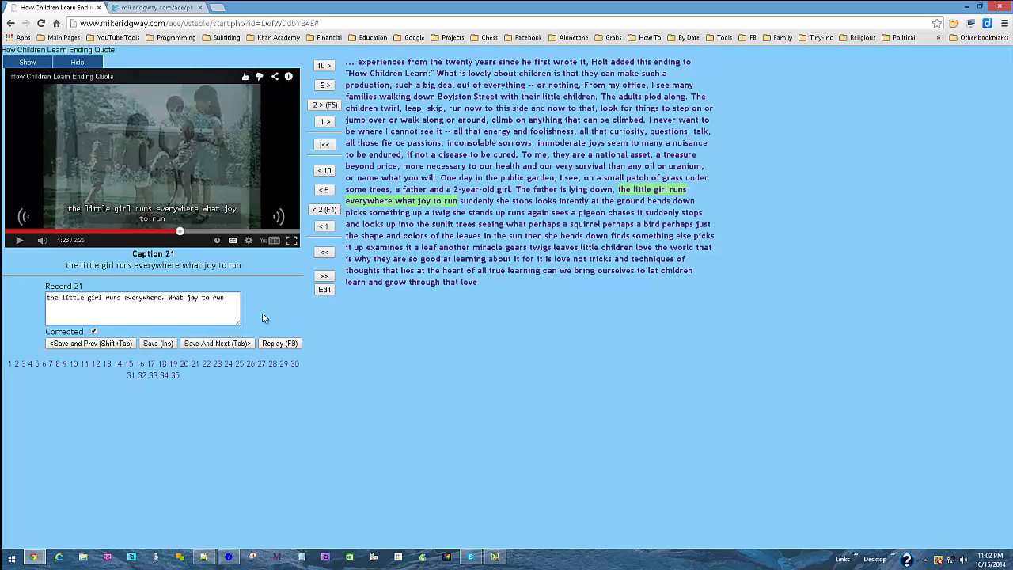
{"action": "type", "text": "."}
{"action": "key", "text": "Tab"}
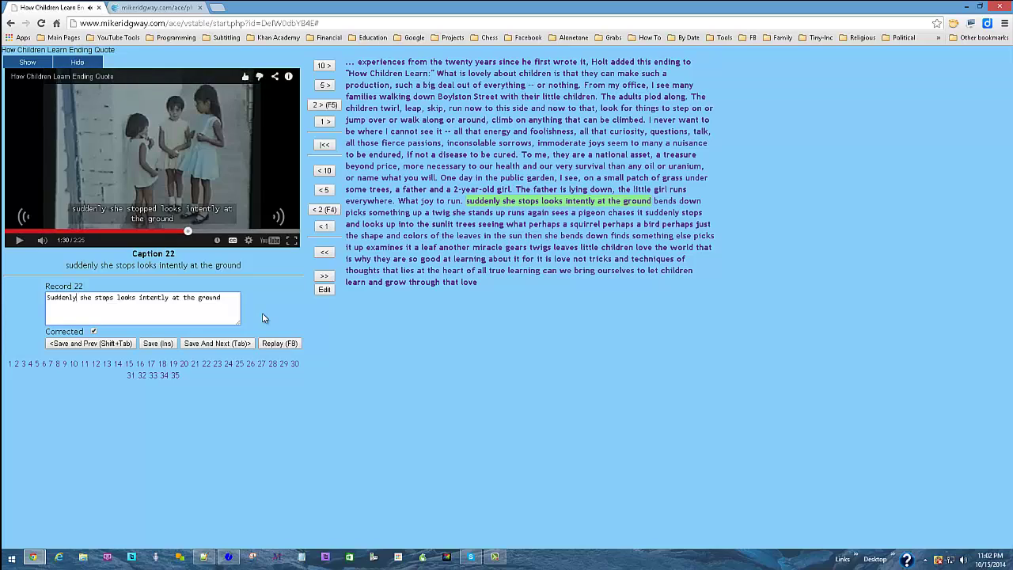
Step: Punctuate and capitalize caption 22 as "Suddenly she stops, looks intently at the ground," and save it
{"action": "type", "text": ","}
{"action": "key", "text": "Right"}
{"action": "key", "text": "Right"}
{"action": "key", "text": "Right"}
{"action": "key", "text": "Right"}
{"action": "key", "text": "Right"}
{"action": "key", "text": "Right"}
{"action": "key", "text": "Right"}
{"action": "key", "text": "Tab"}
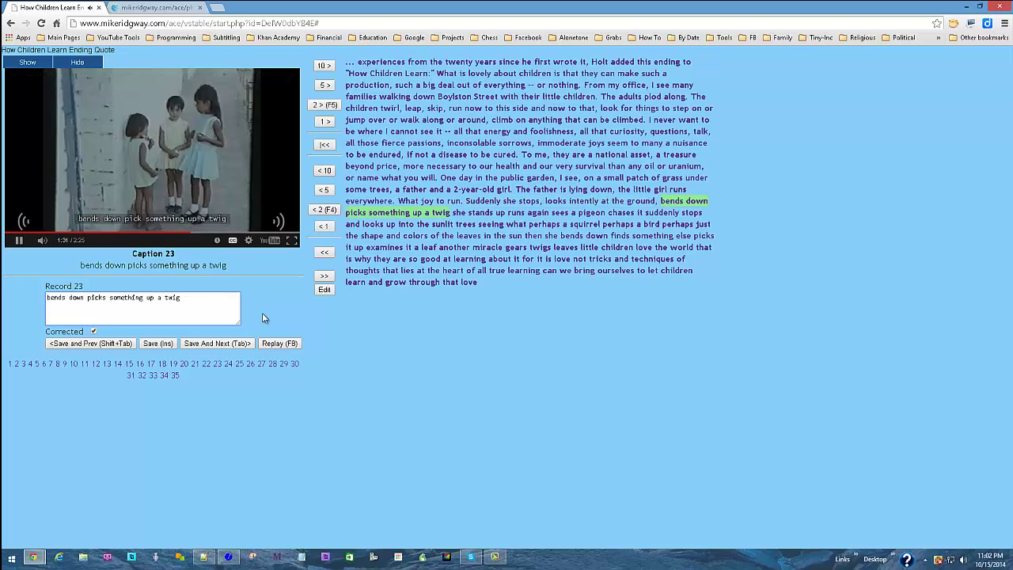
Step: Punctuate caption 23 as "bends down, picks something up -- a twig." and save it
{"action": "type", "text": ","}
{"action": "key", "text": "Left"}
{"action": "key", "text": "Left"}
{"action": "key", "text": "Left"}
{"action": "key", "text": "Left"}
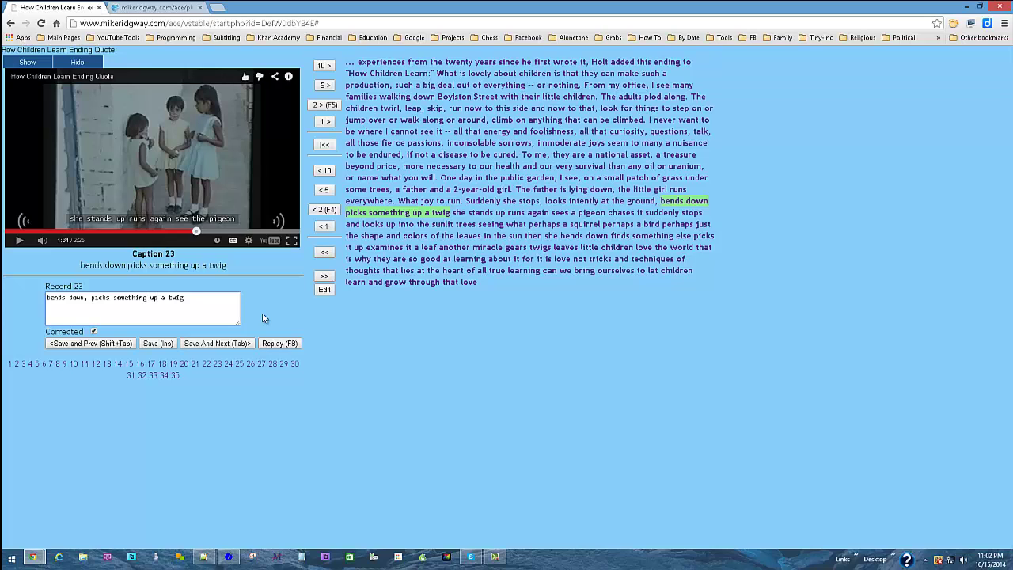
{"action": "type", "text": "--"}
{"action": "key", "text": "Tab"}
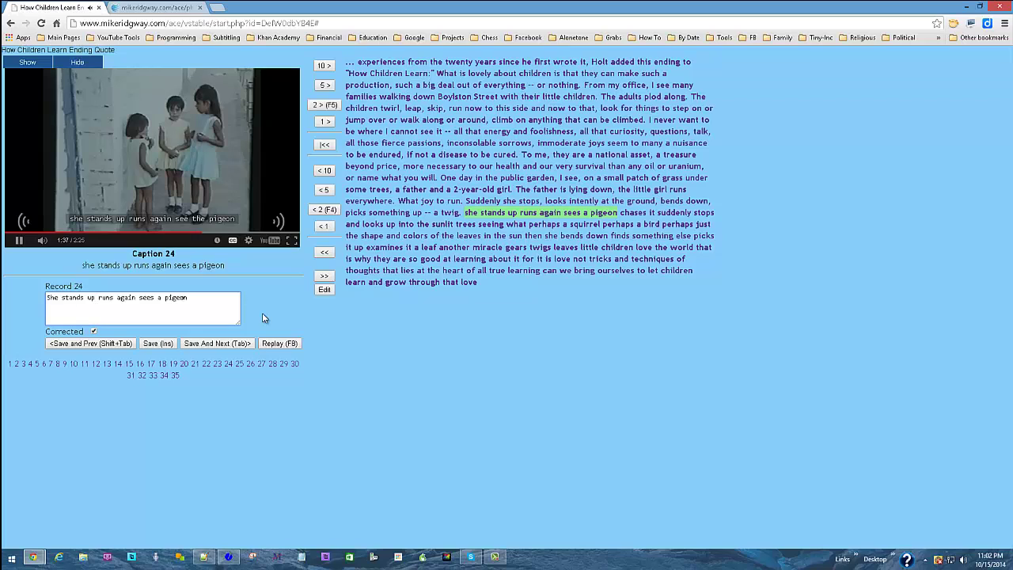
Step: Punctuate caption 24 as "She stands up, runs again, sees a pigeon,", begin caption 25 with "chases it. Suddenly stops", and save both
{"action": "type", "text": ","}
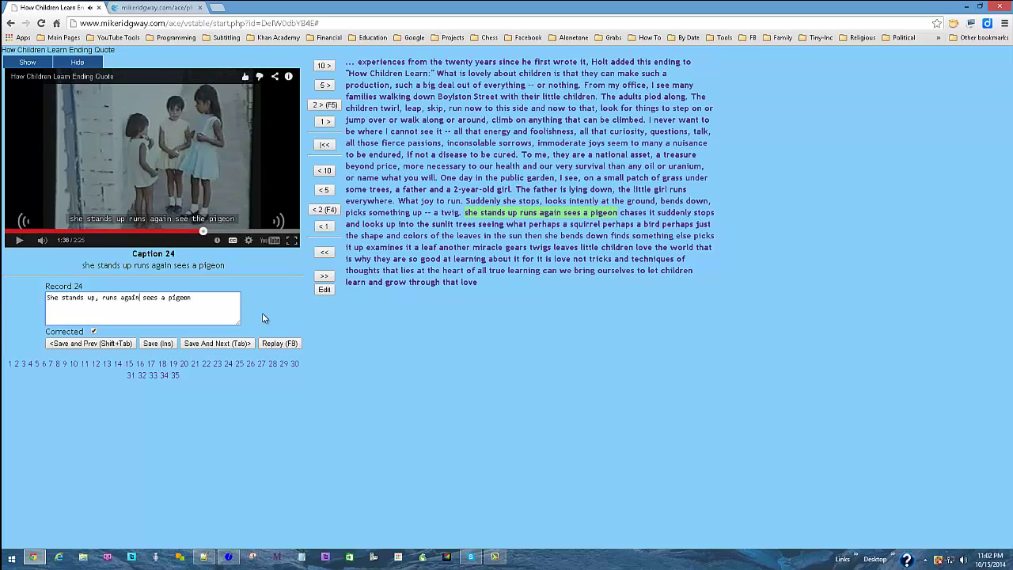
{"action": "key", "text": "Right"}
{"action": "key", "text": "Right"}
{"action": "key", "text": "Right"}
{"action": "key", "text": "Right"}
{"action": "key", "text": "Right"}
{"action": "key", "text": "Right"}
{"action": "type", "text": ",,"}
{"action": "key", "text": "Tab"}
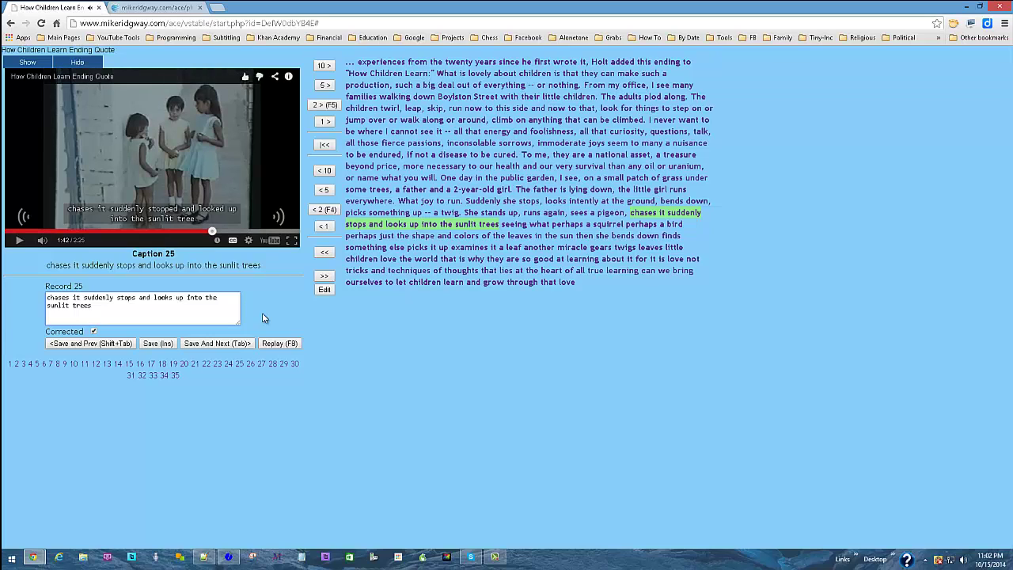
{"action": "type", "text": ","}
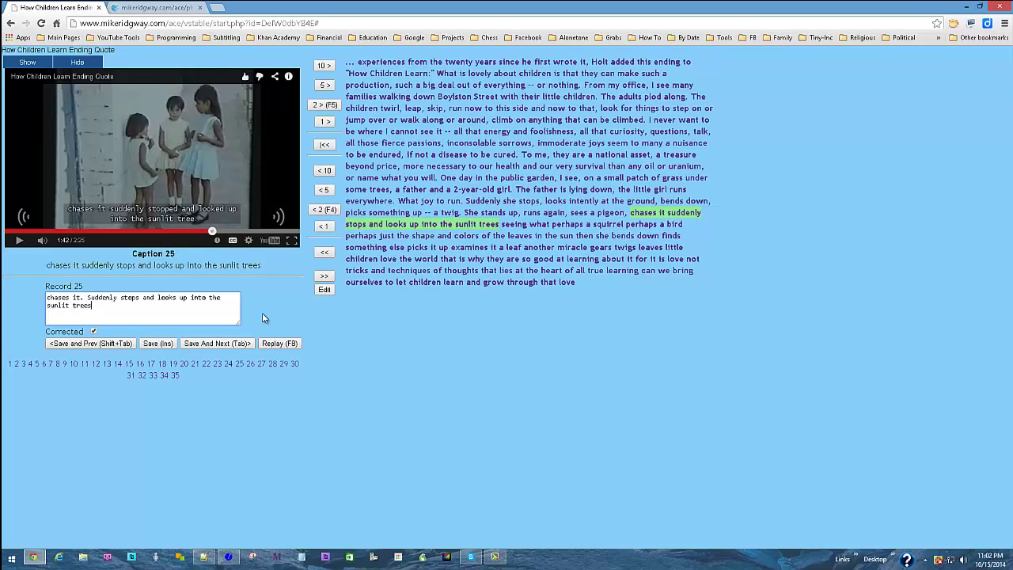
{"action": "key", "text": "Tab"}
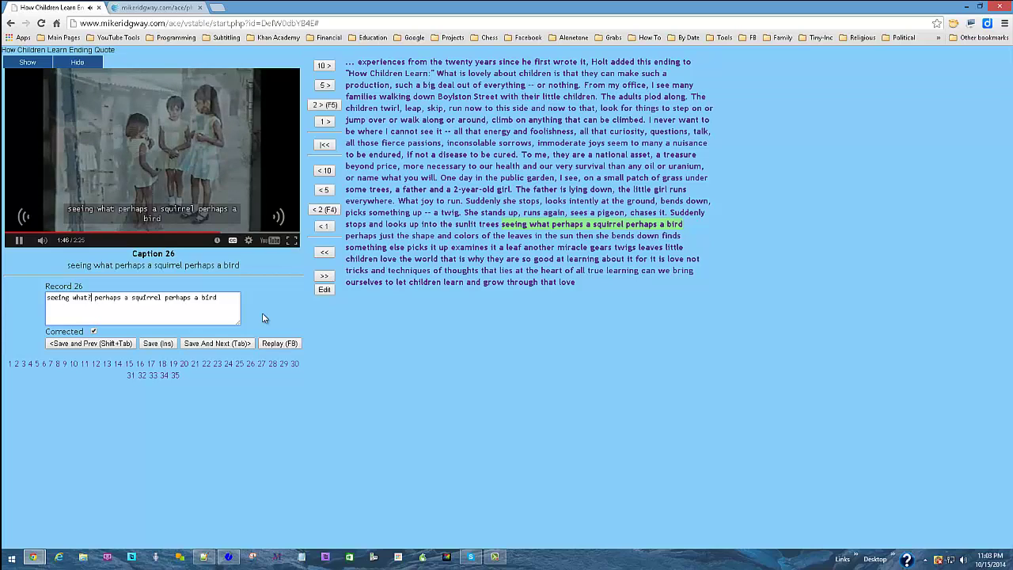
Step: Punctuate and capitalize caption 26 as "seeing what? Perhaps a squirrel. Perhaps a bird." and save it
{"action": "type", "text": "?"}
{"action": "key", "text": "Right"}
{"action": "key", "text": "Delete"}
{"action": "type", "text": "P"}
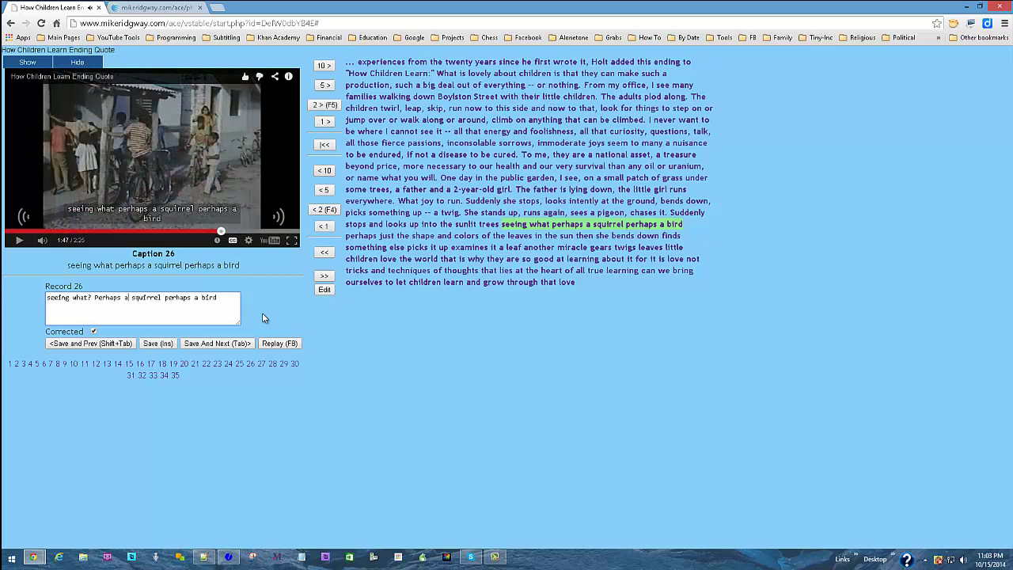
{"action": "type", "text": "."}
{"action": "key", "text": "Right"}
{"action": "key", "text": "Delete"}
{"action": "type", "text": "P"}
{"action": "key", "text": "Tab"}
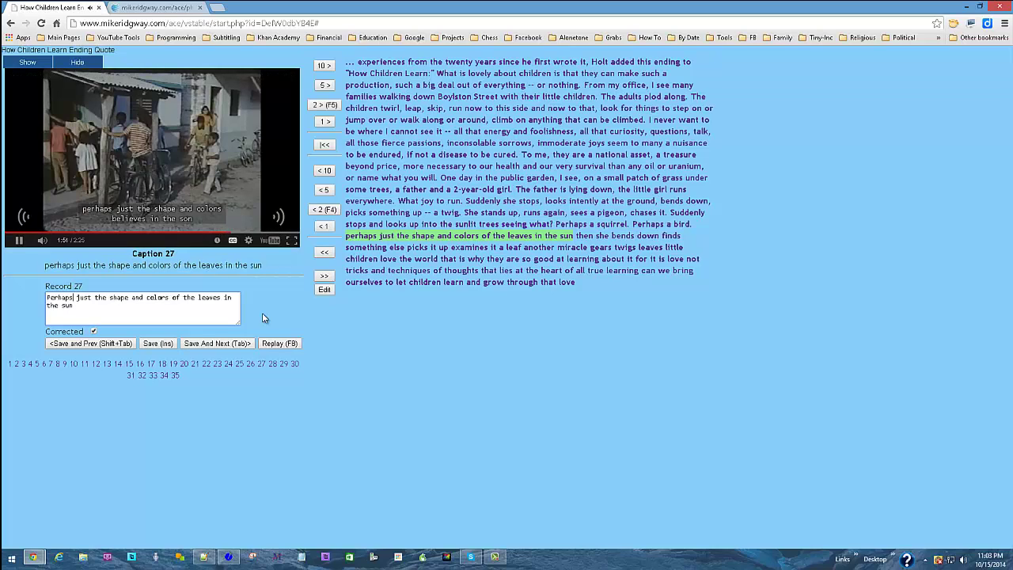
Step: Capitalize caption 27 and end it with a period, make caption 28 "Then she bends down, finds something else,", and save both
{"action": "key", "text": "ctrl+End"}
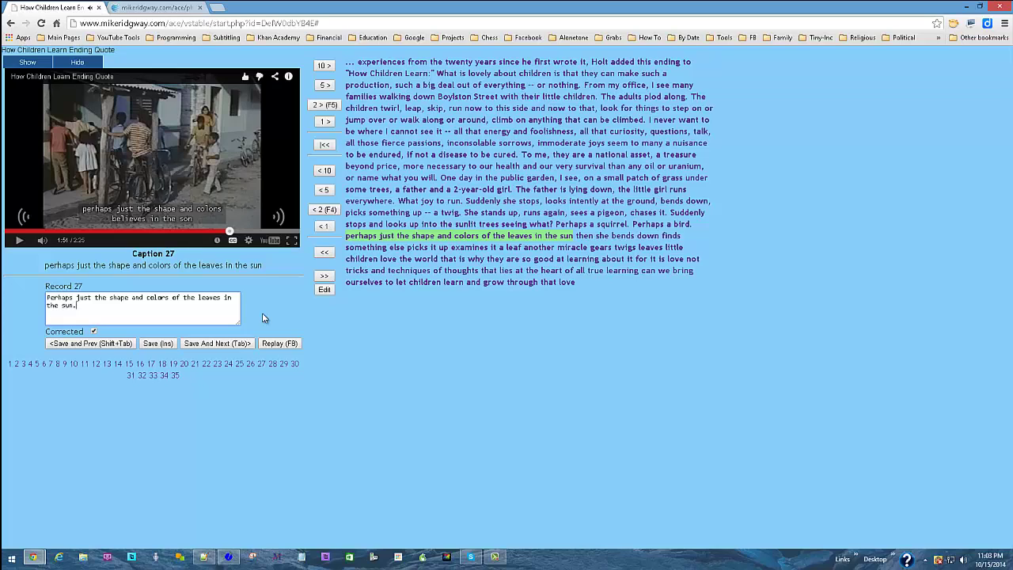
{"action": "key", "text": "Tab"}
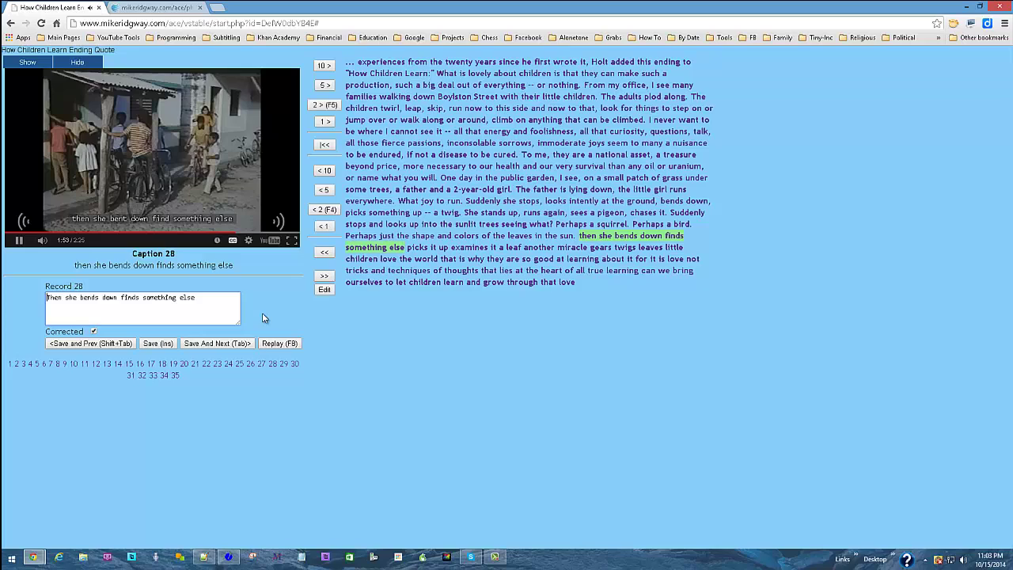
{"action": "type", "text": ","}
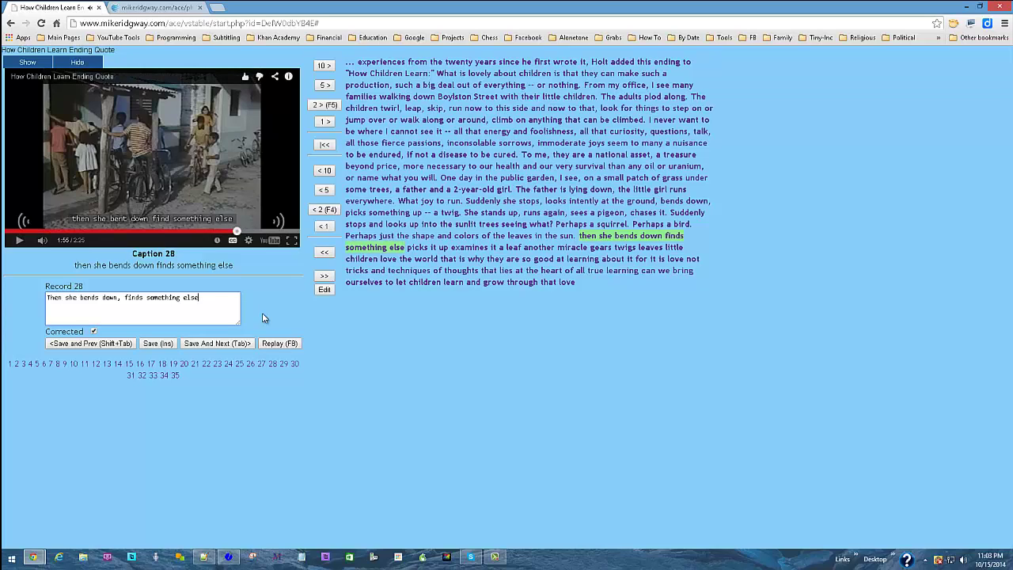
{"action": "type", "text": ","}
{"action": "key", "text": "Tab"}
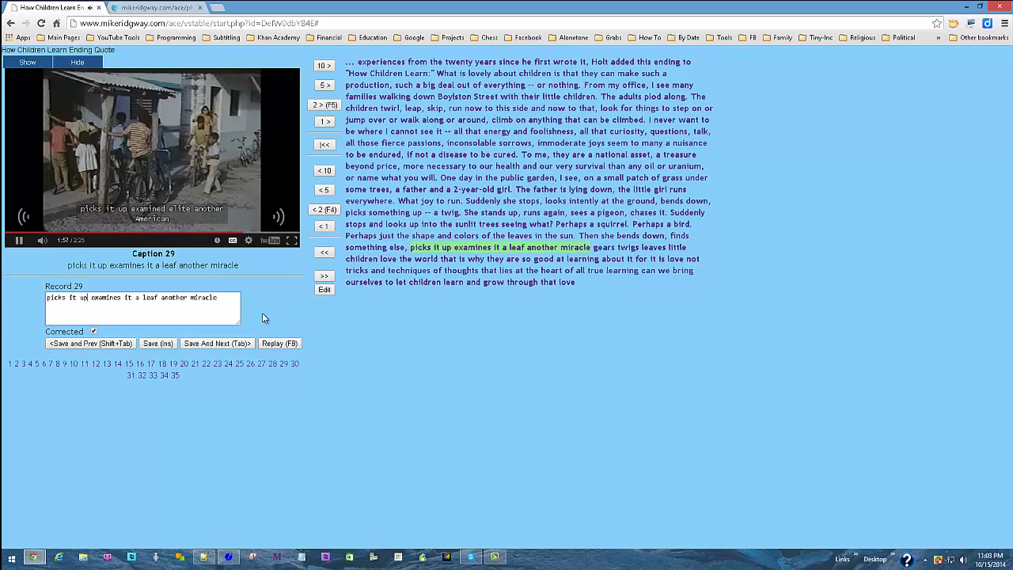
Step: Punctuate and capitalize caption 29 as "picks it up, examines it. A leaf -- another miracle." and save it
{"action": "type", "text": ","}
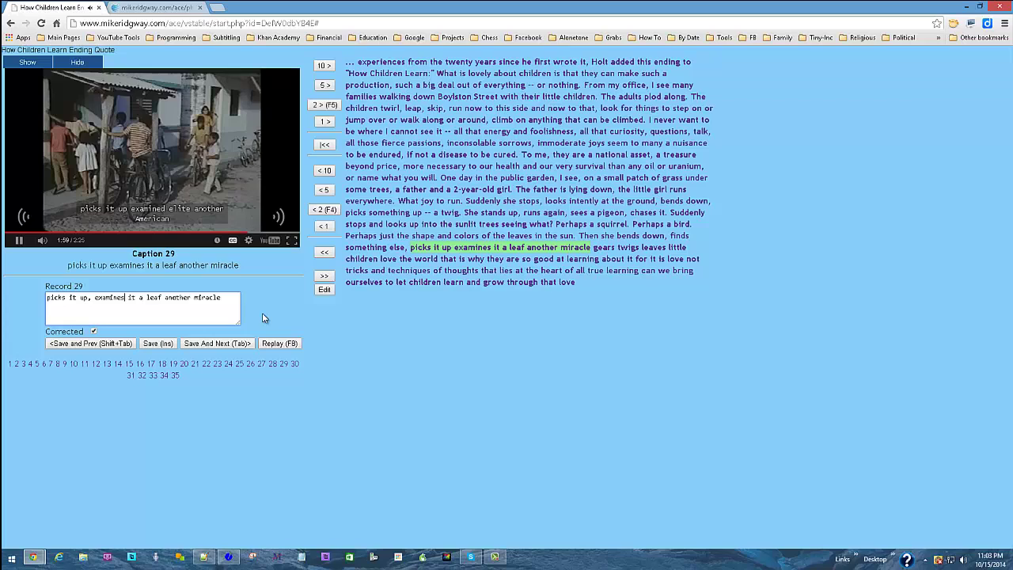
{"action": "key", "text": "Right"}
{"action": "key", "text": "Right"}
{"action": "key", "text": "Right"}
{"action": "type", "text": "."}
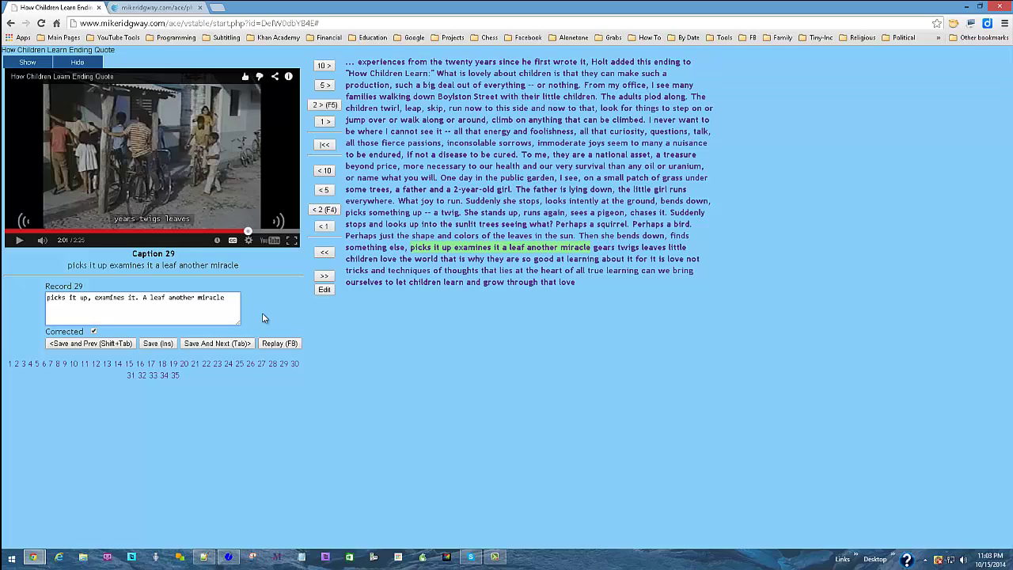
{"action": "type", "text": " --"}
{"action": "key", "text": "Tab"}
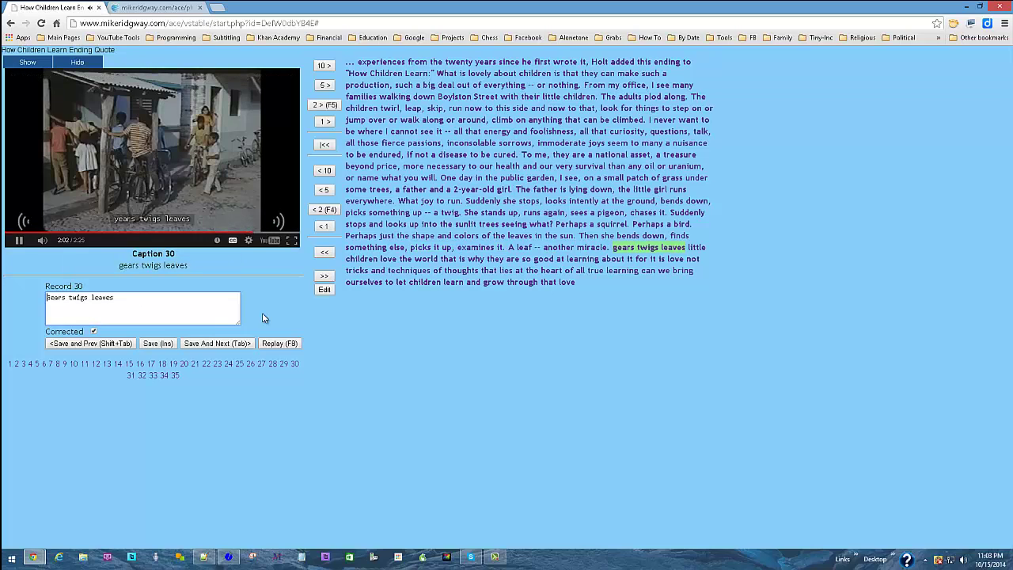
Step: Punctuate and capitalize caption 30 as "Gears, twigs, leaves," and save it
{"action": "type", "text": ","}
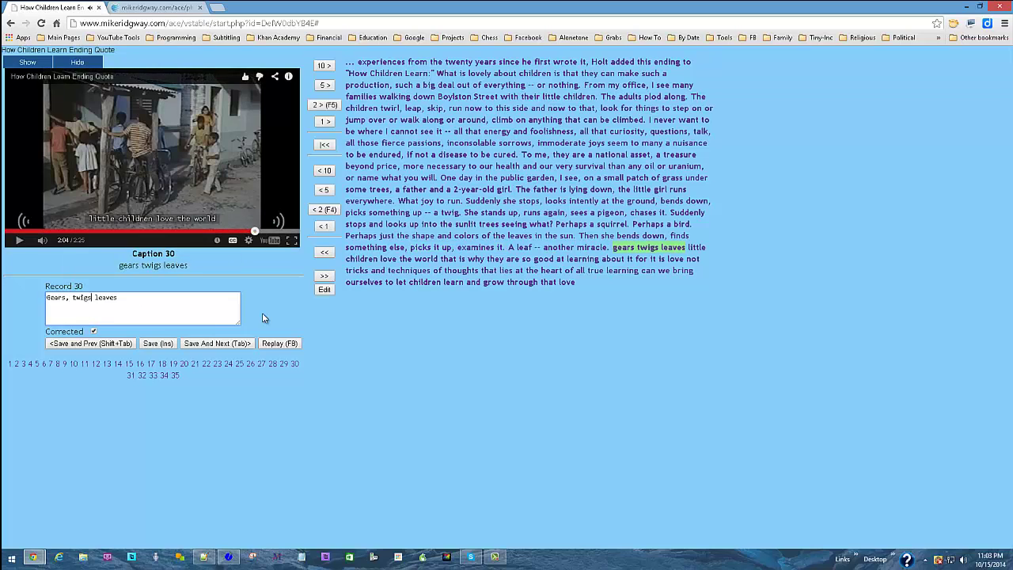
{"action": "type", "text": ","}
{"action": "key", "text": "End"}
{"action": "type", "text": ","}
{"action": "key", "text": "Tab"}
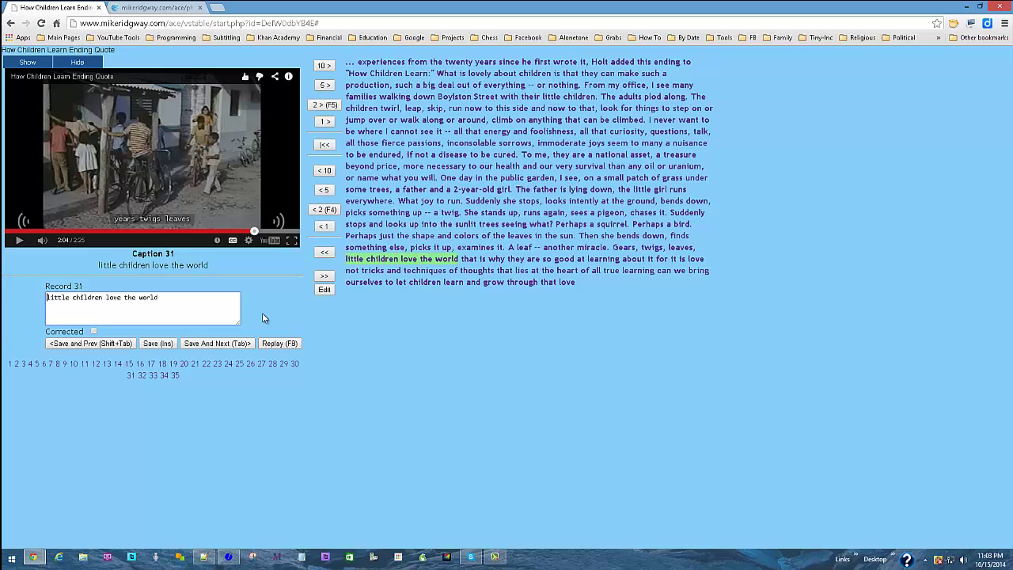
Step: Punctuate caption 31 as "little children love the world." and save it
{"action": "key", "text": "End"}
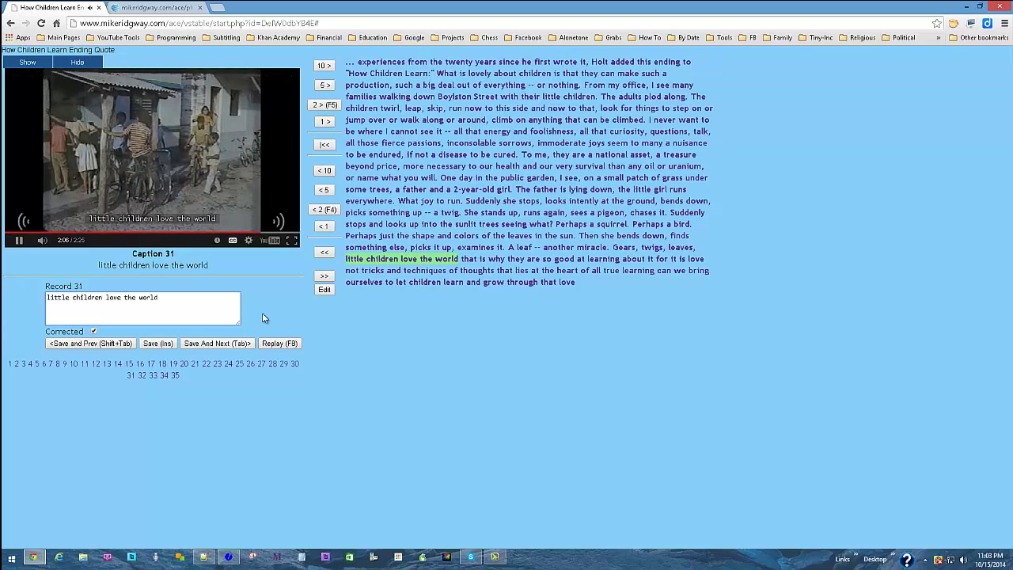
{"action": "type", "text": "."}
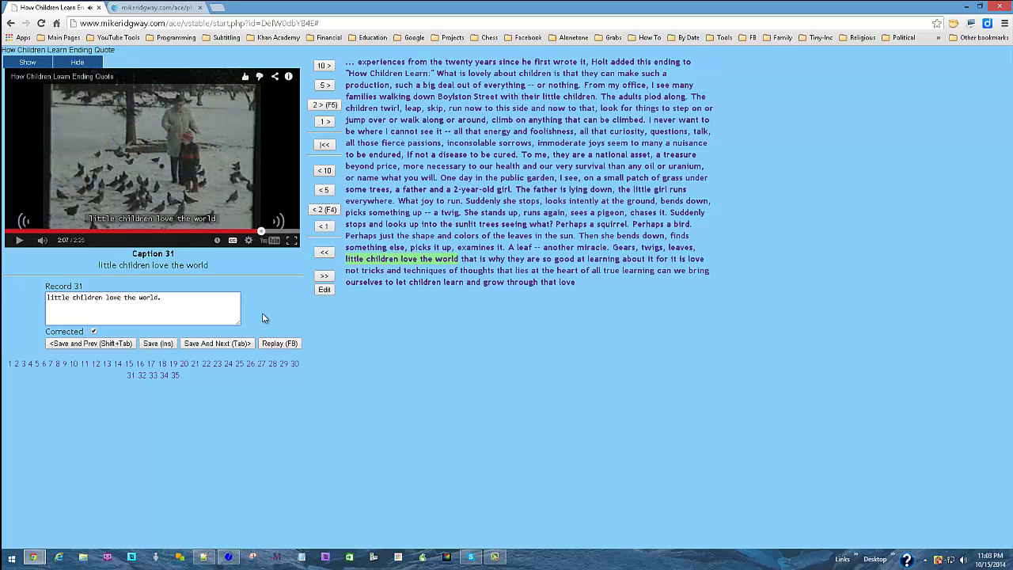
{"action": "key", "text": "Tab"}
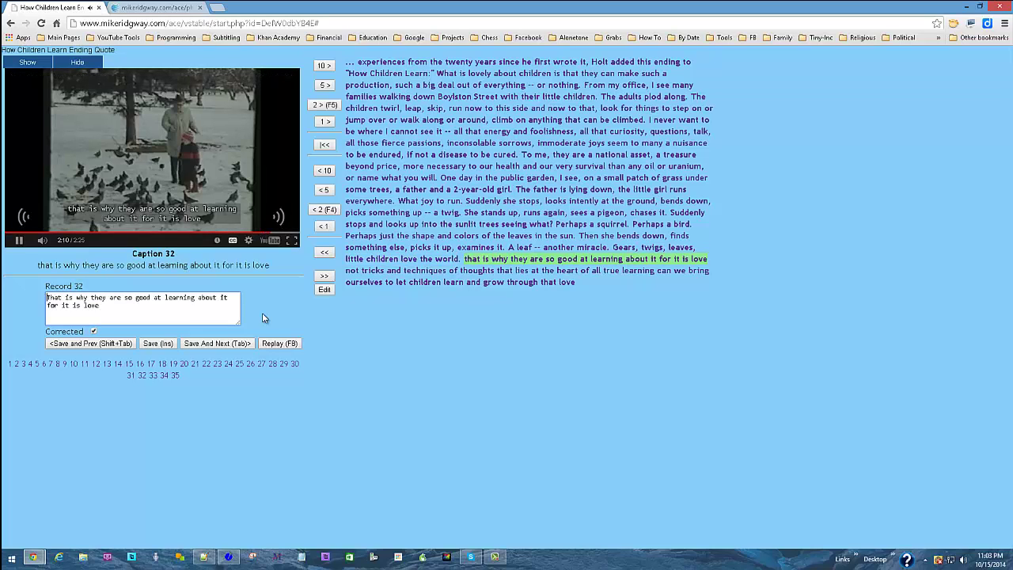
Step: In caption 32, capitalize "That", add a comma after "about it" and "--" after "love"; in caption 33, add "--" after "thoughts"; save both
{"action": "key", "text": "End"}
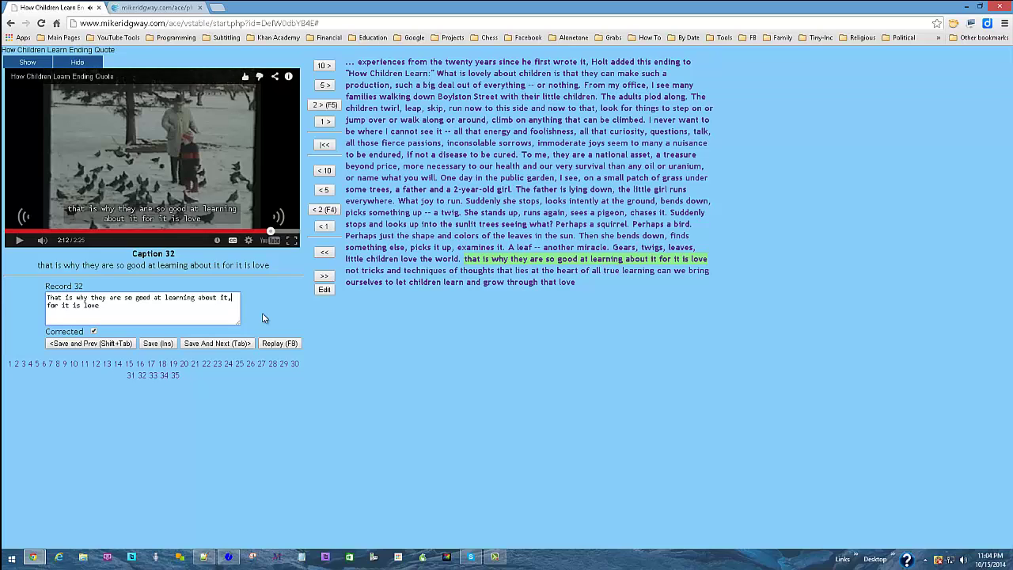
{"action": "key", "text": "Tab"}
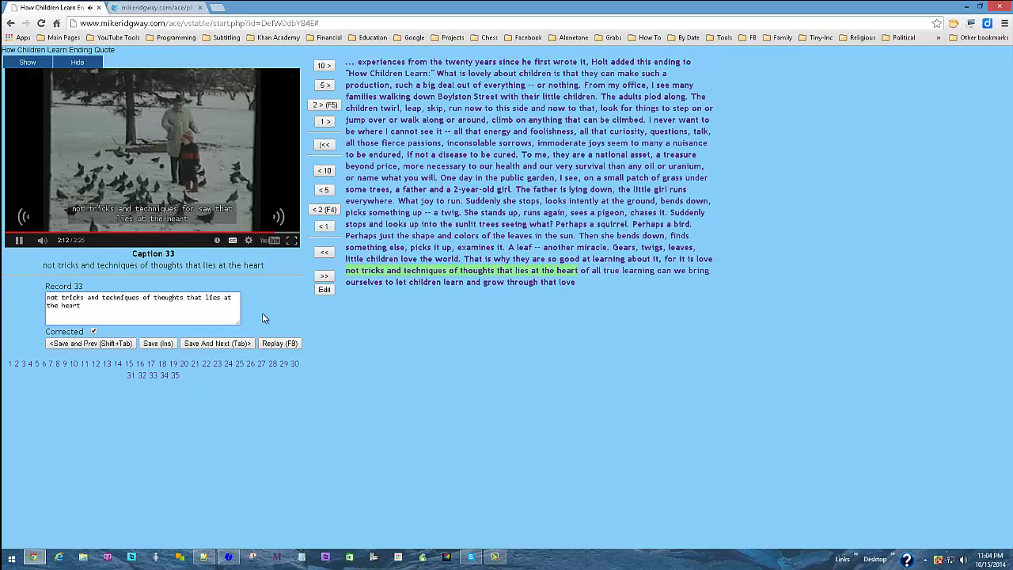
{"action": "key", "text": "shift+Tab"}
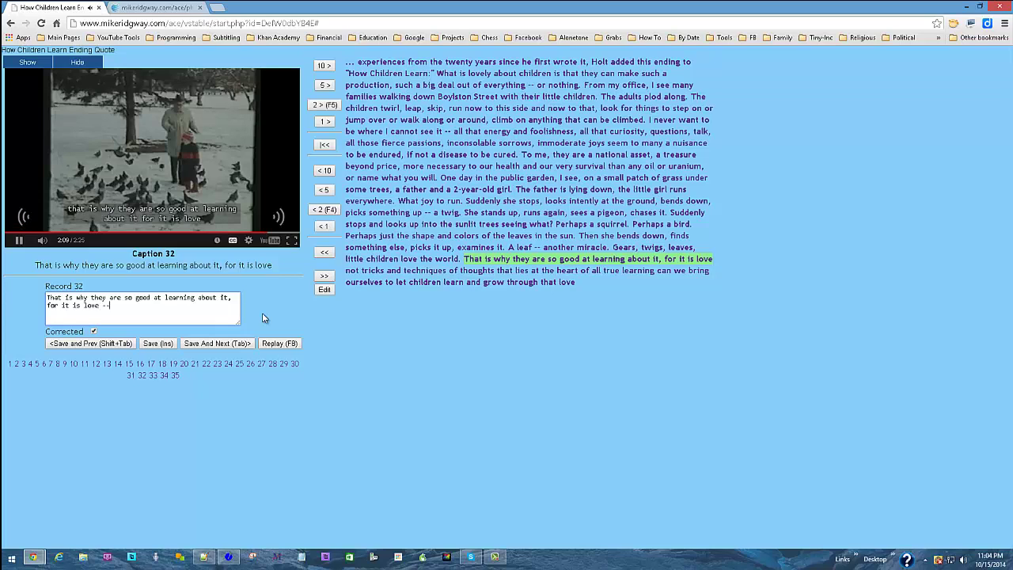
{"action": "key", "text": "Tab"}
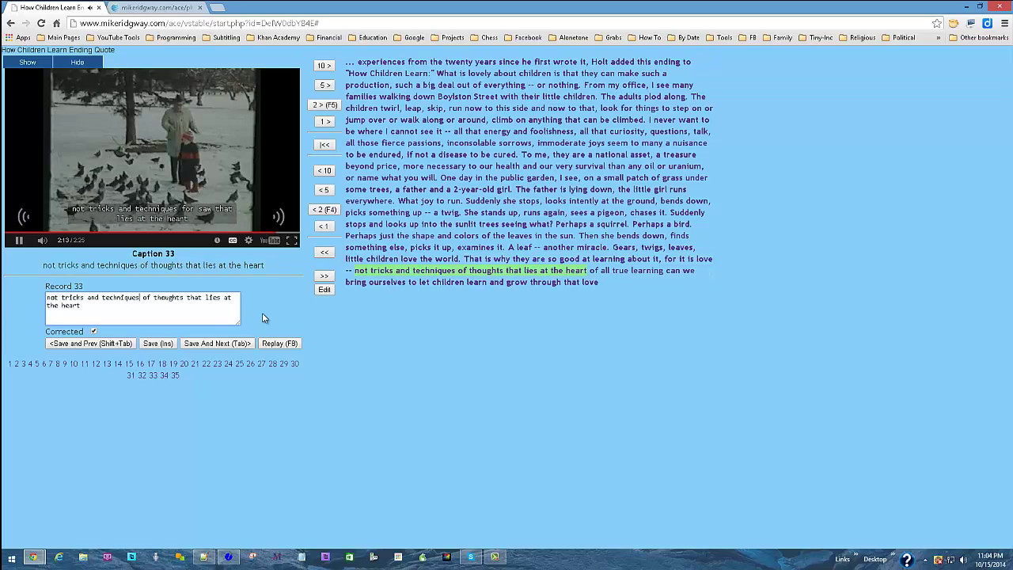
{"action": "type", "text": "--"}
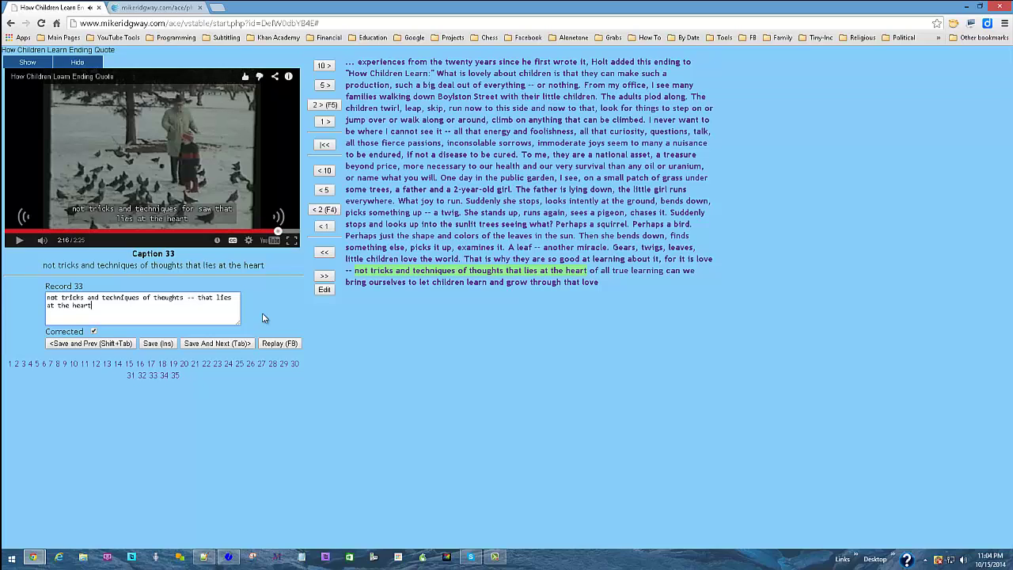
{"action": "key", "text": "Tab"}
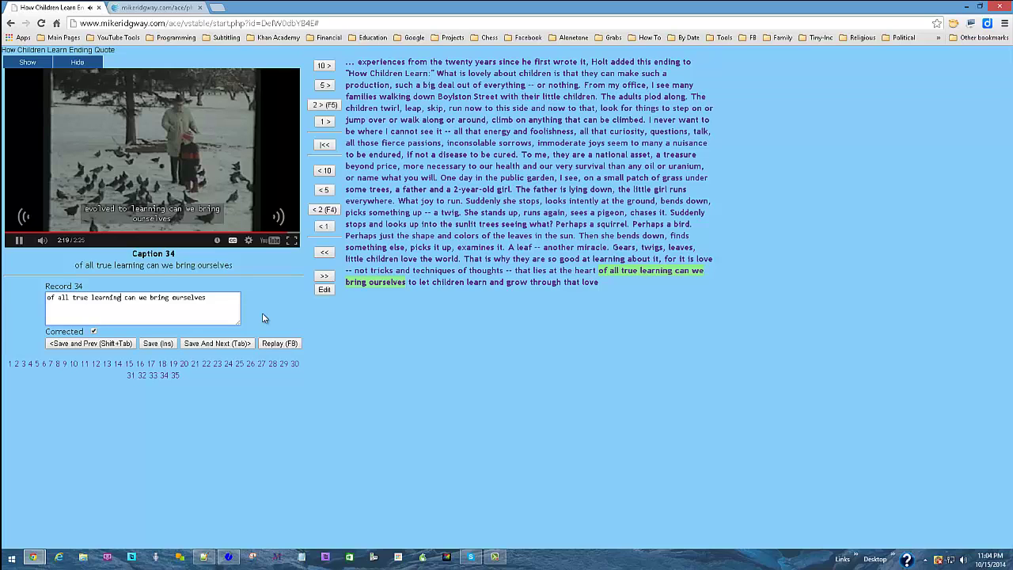
Step: Punctuate and capitalize caption 34 as "of all true learning. Can we bring ourselves", save it, and end caption 35 with a question mark
{"action": "type", "text": ","}
{"action": "key", "text": "Tab"}
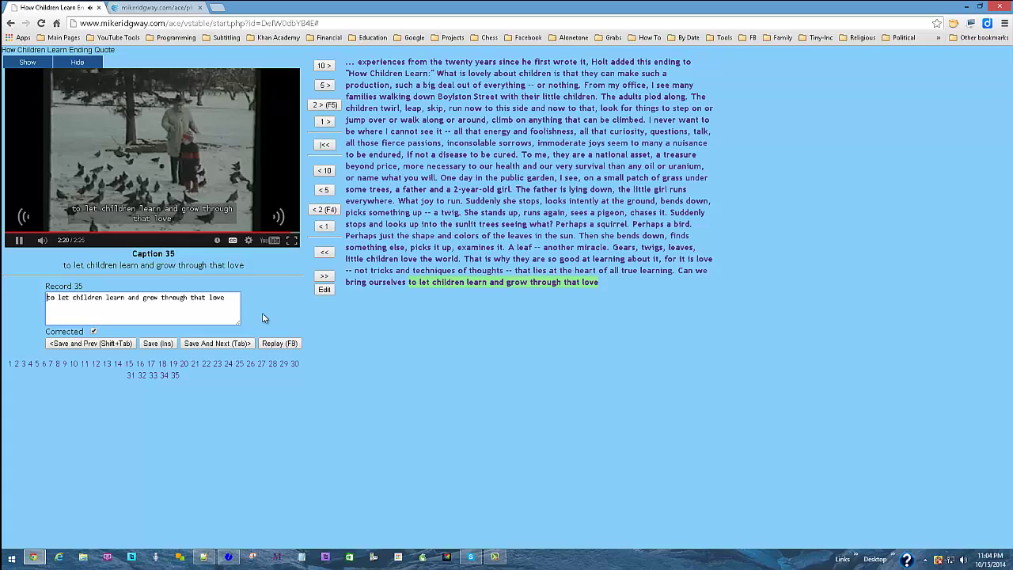
{"action": "key", "text": "End"}
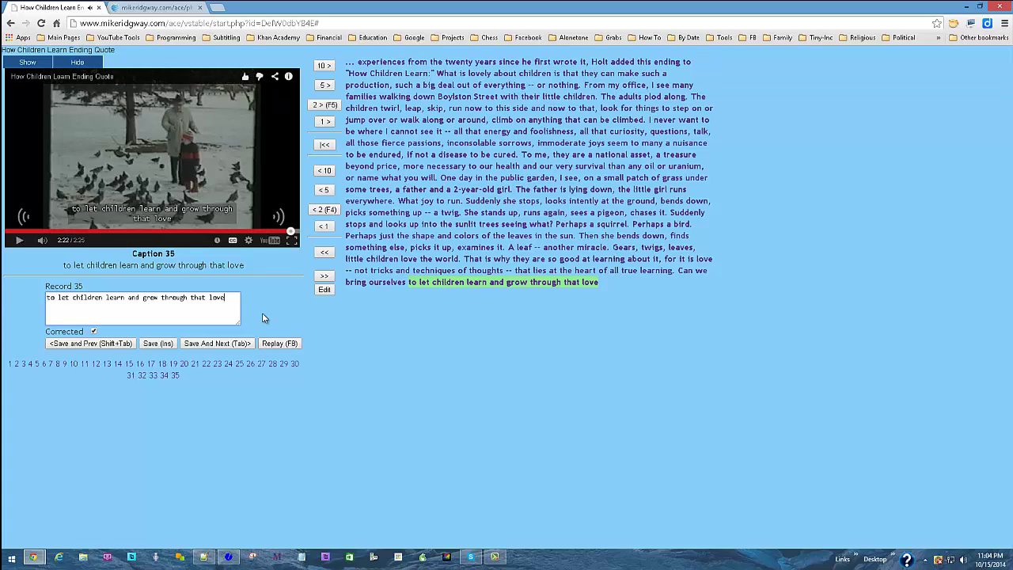
{"action": "type", "text": "?"}
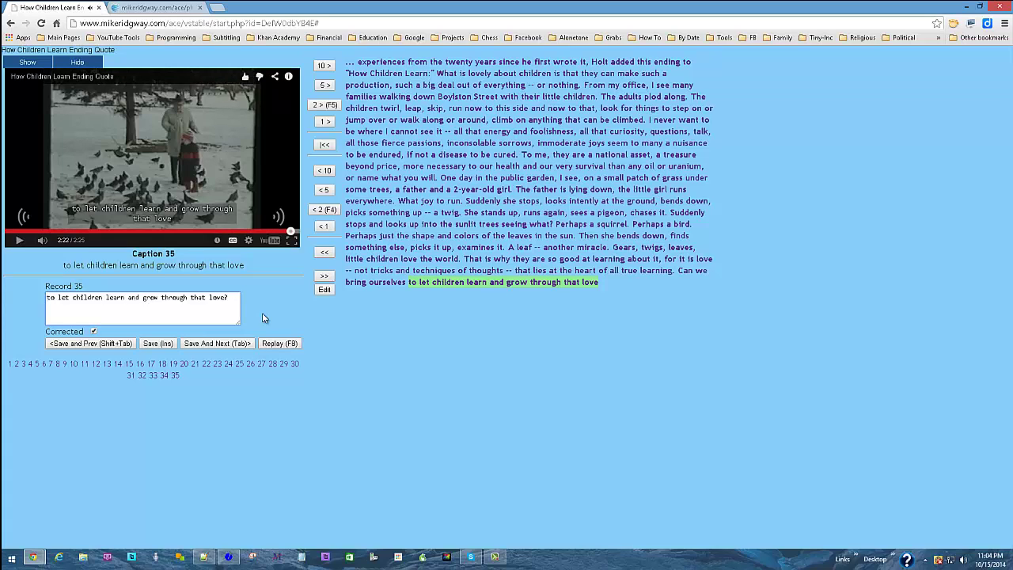